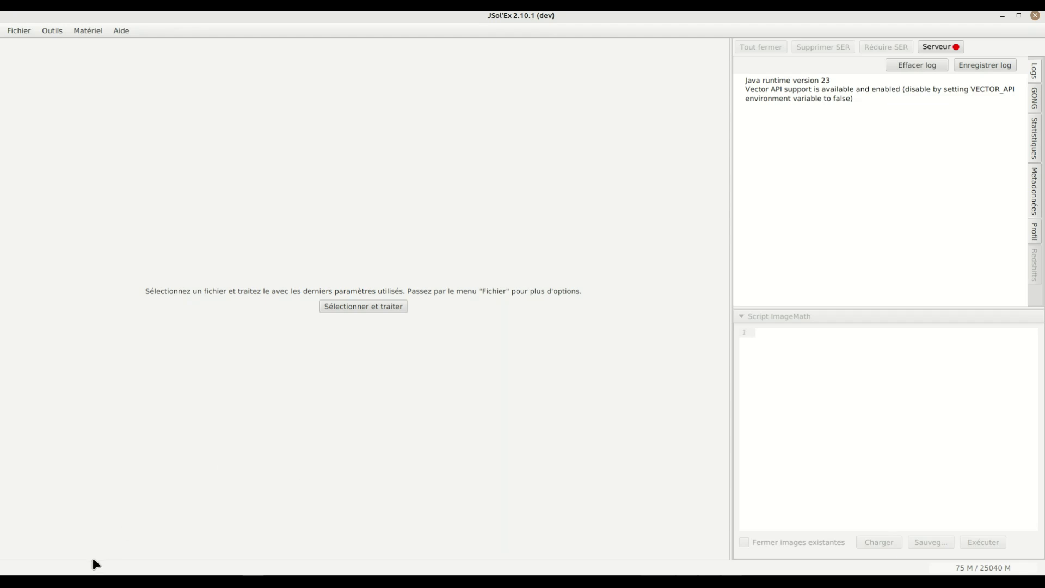
- Switch to the browser, set the SUNSCAN website's language to FR and read through the project presentation page
mouse_move(92, 557)
left_click(165, 536)
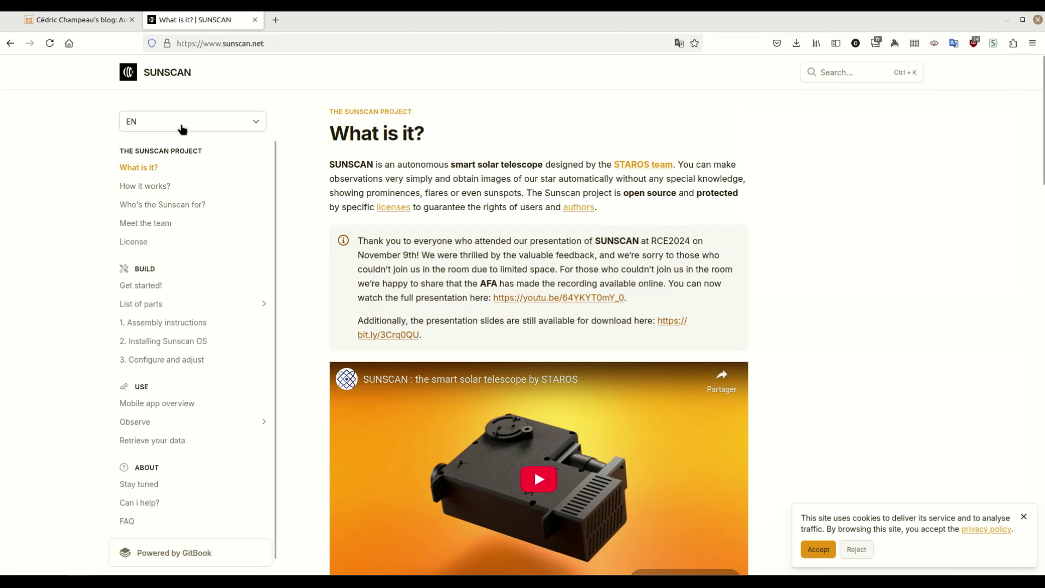
left_click(204, 129)
left_click(147, 167)
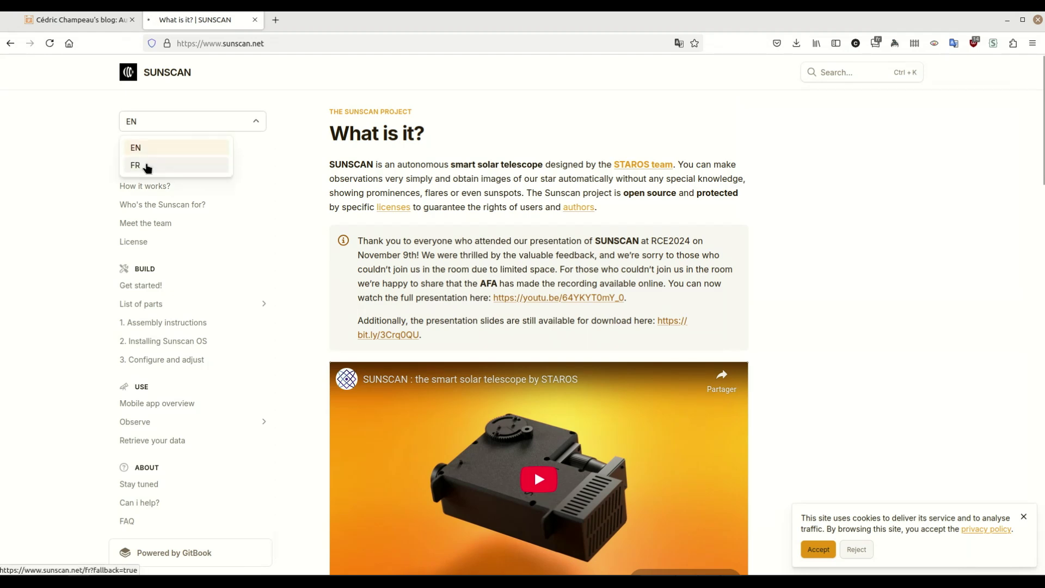
scroll(436, 206, "down", 5)
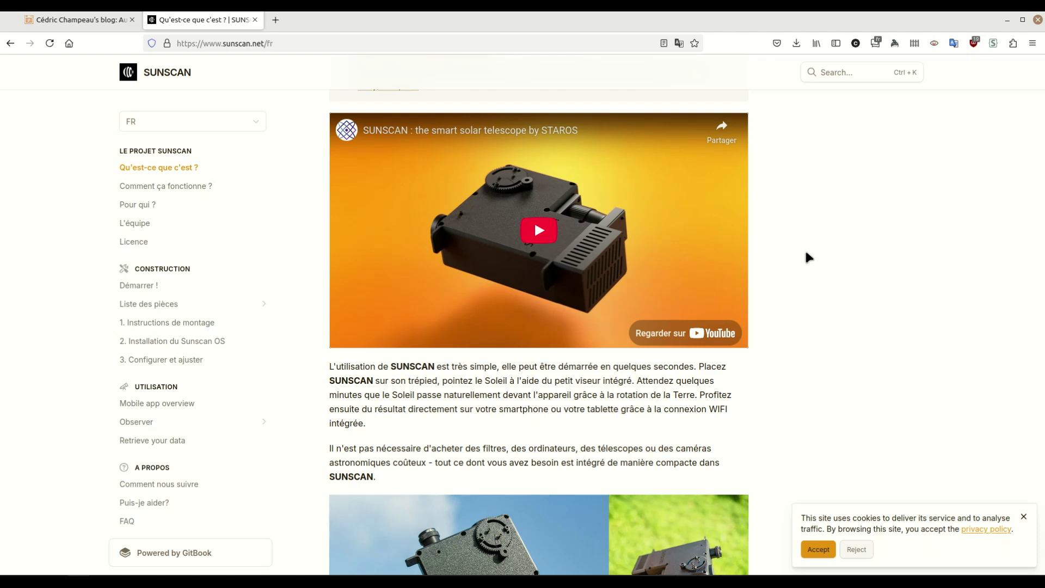
scroll(807, 254, "down", 6)
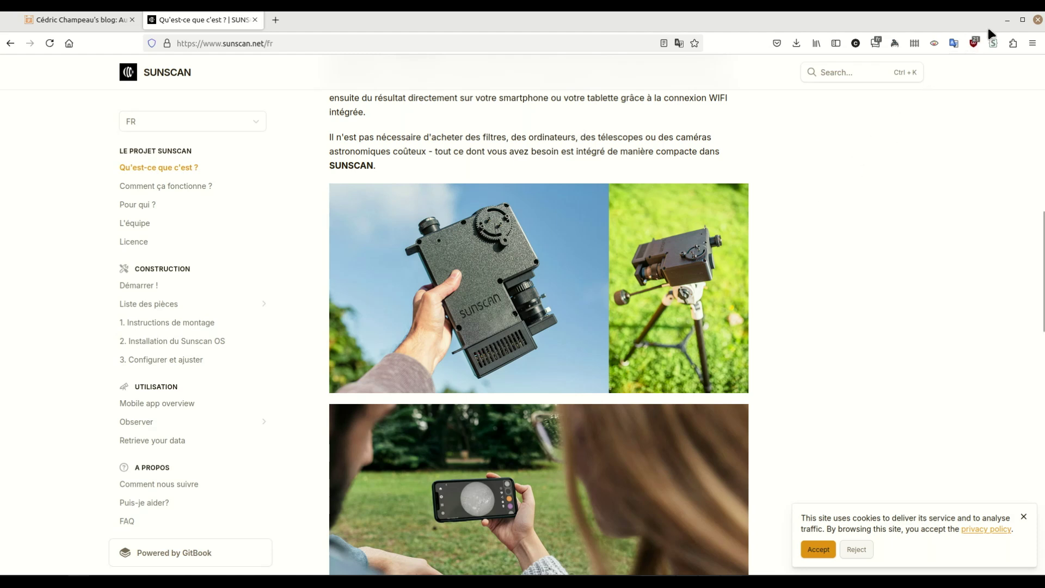
left_click(1006, 21)
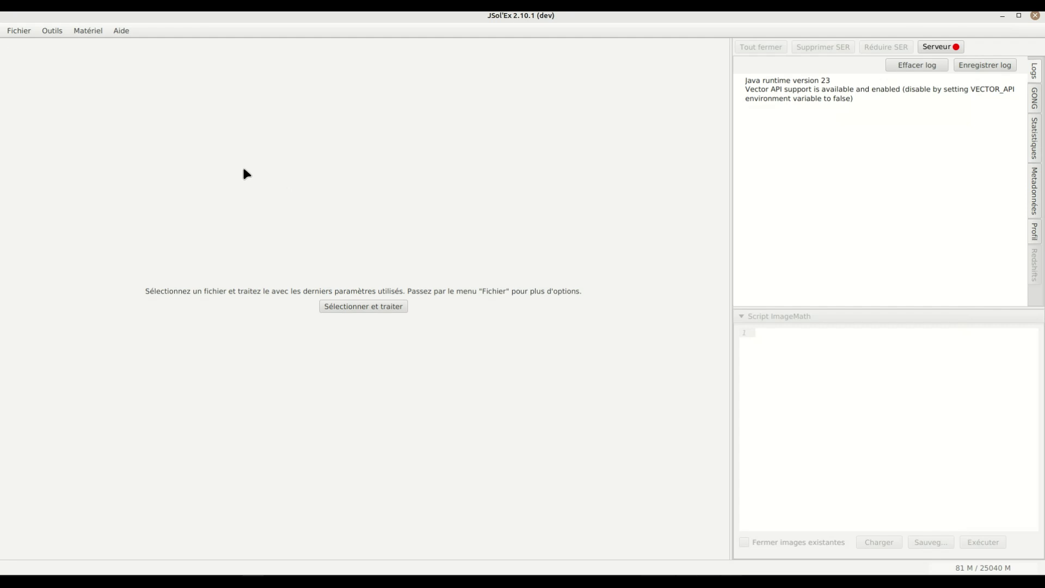
- Examine the spectral line of sunscan_2025_01_06-13_31_58.ser from T7 Shield's test-files/sunscan folder in the video analyser (Analyseur de vidéo)
left_click(57, 37)
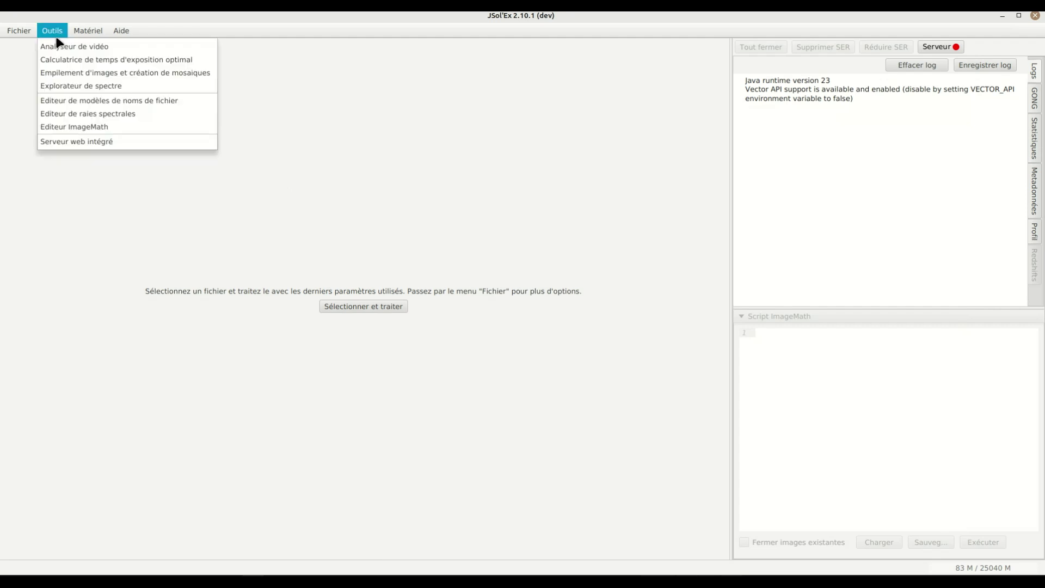
left_click(70, 46)
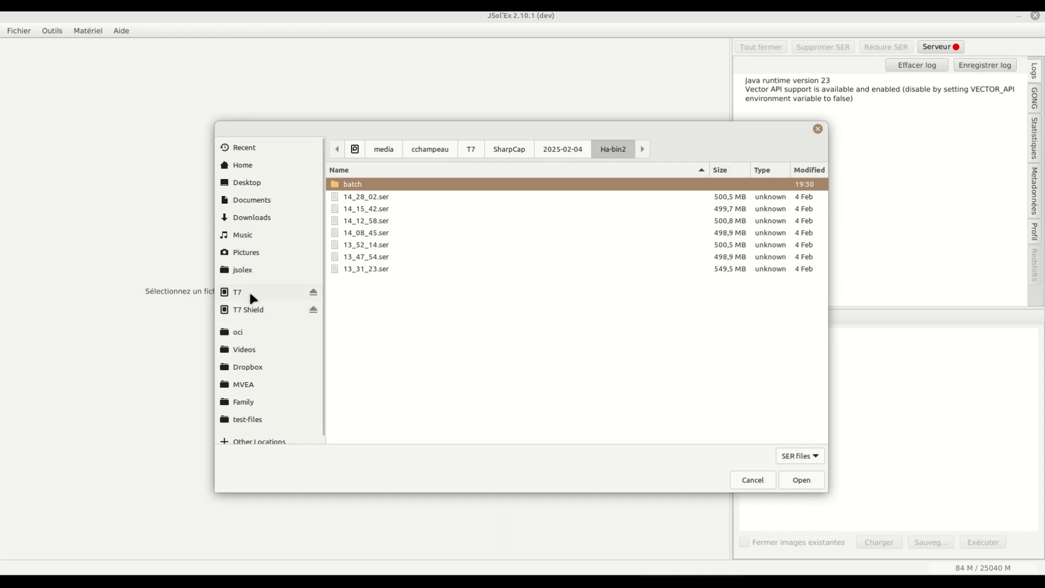
left_click(249, 309)
double_click(357, 197)
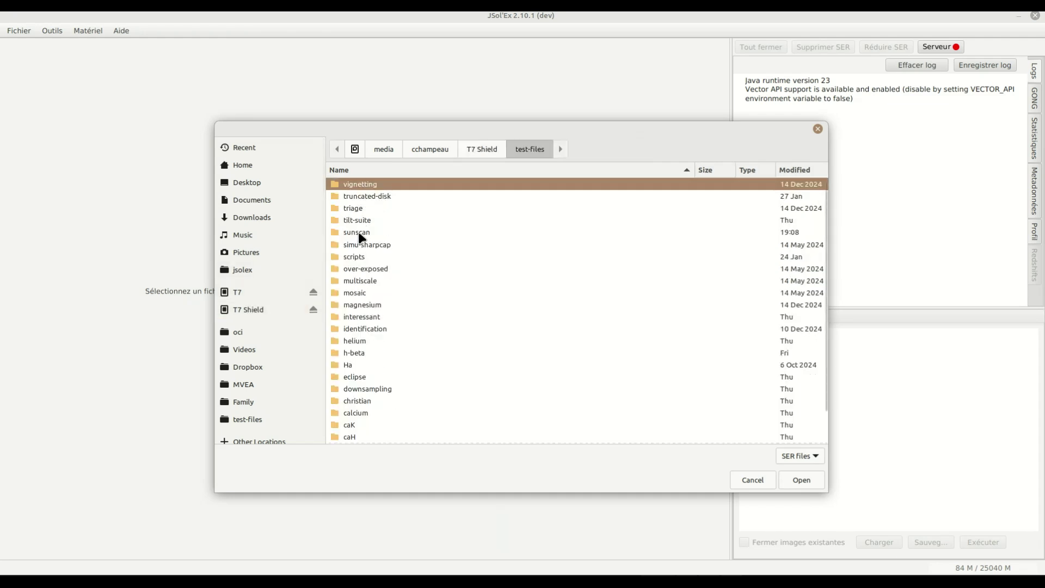
double_click(359, 234)
double_click(404, 199)
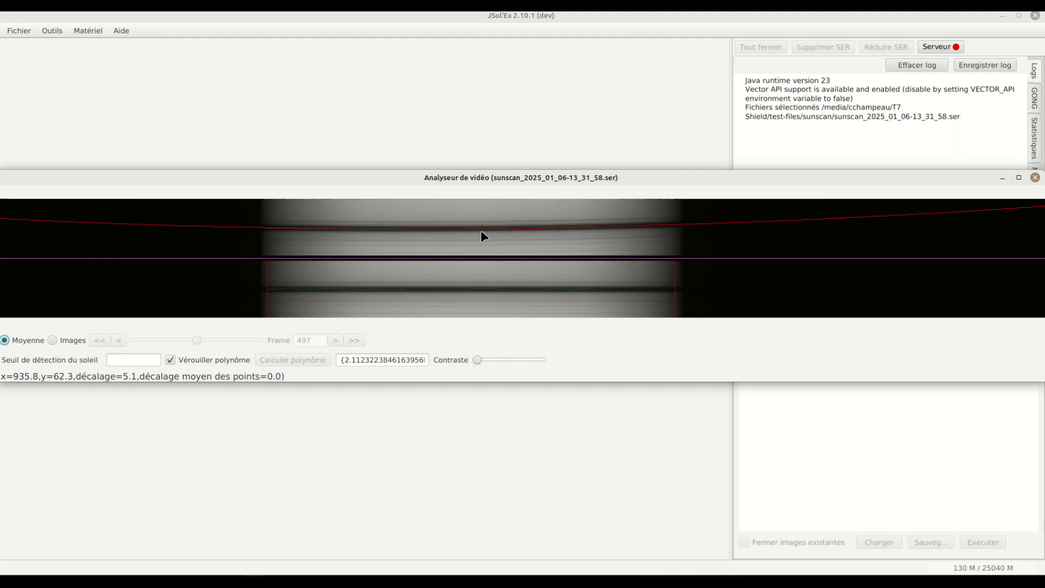
left_click(1036, 178)
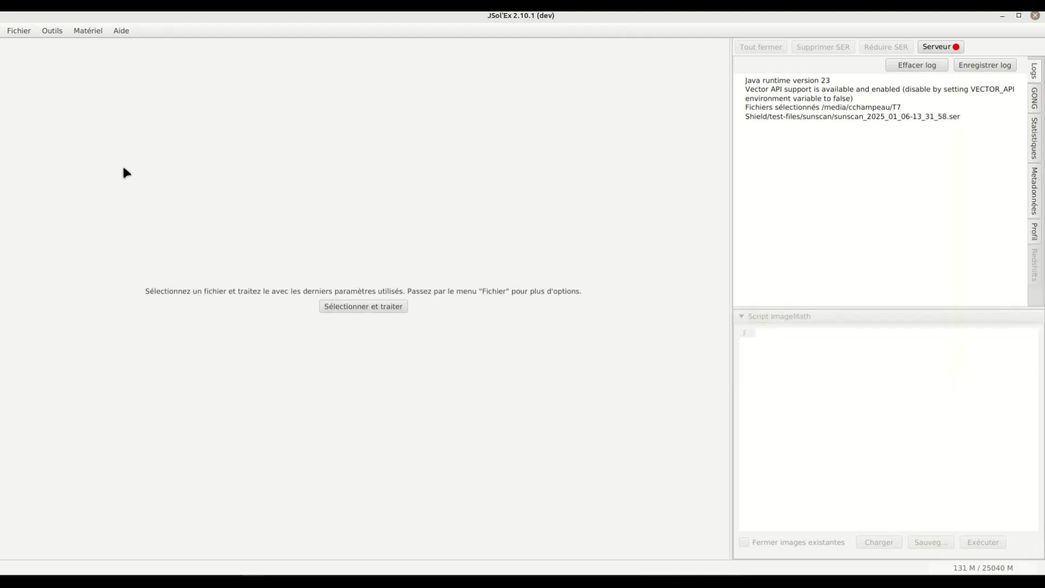
- Open the recent file 14_12_58.ser from the Ha-bin2 folder for processing
left_click(18, 31)
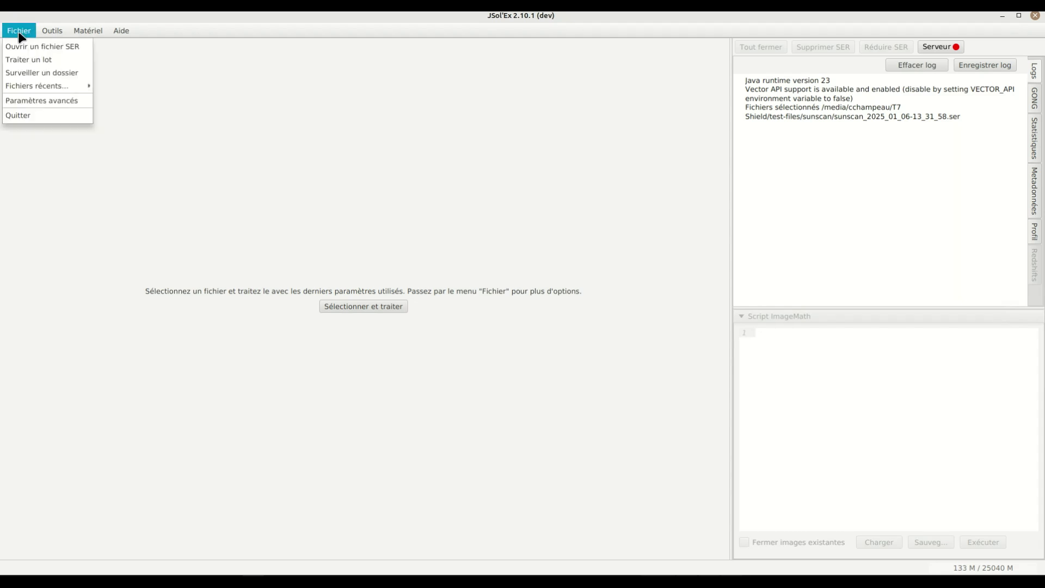
mouse_move(38, 86)
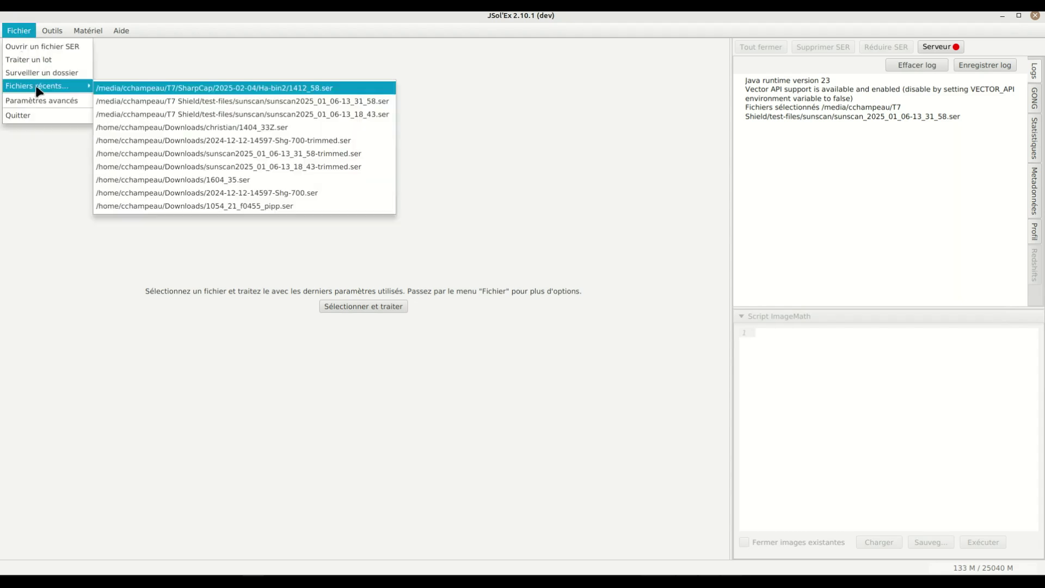
left_click(121, 89)
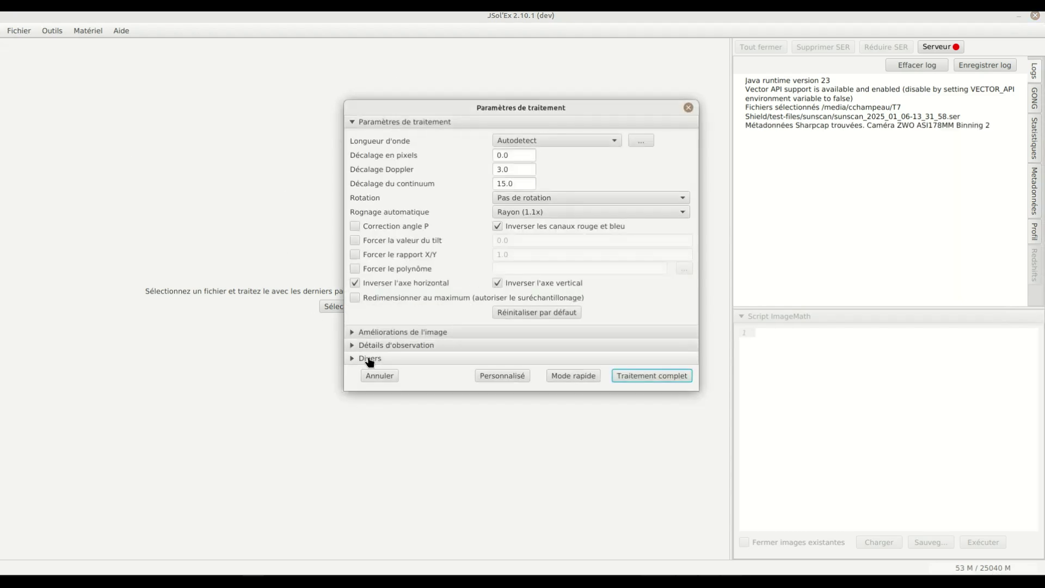
- Set the instrument to Sunscan in the observation details and process the file in quick mode (Mode rapide)
left_click(383, 347)
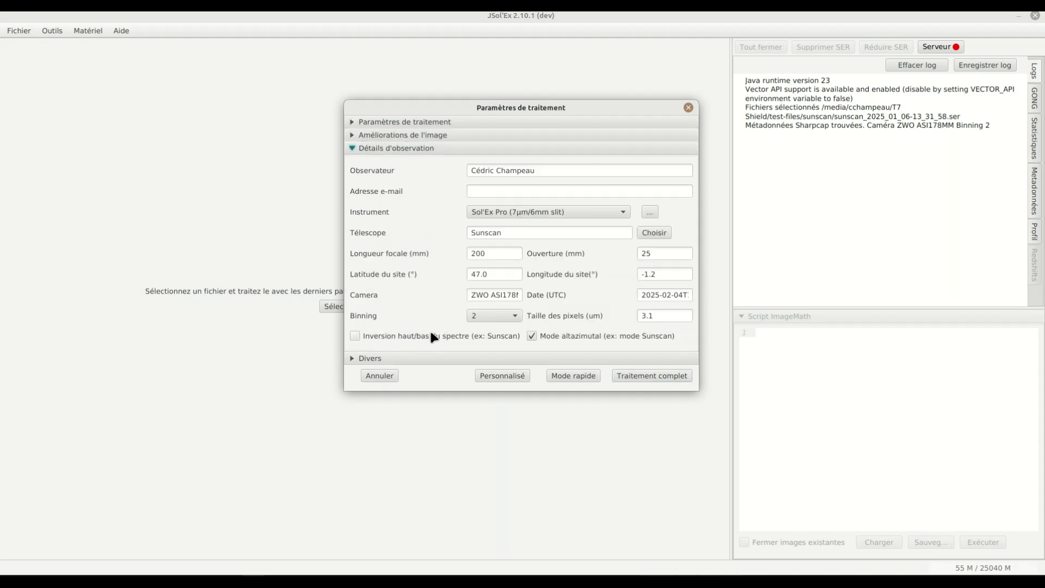
left_click(618, 212)
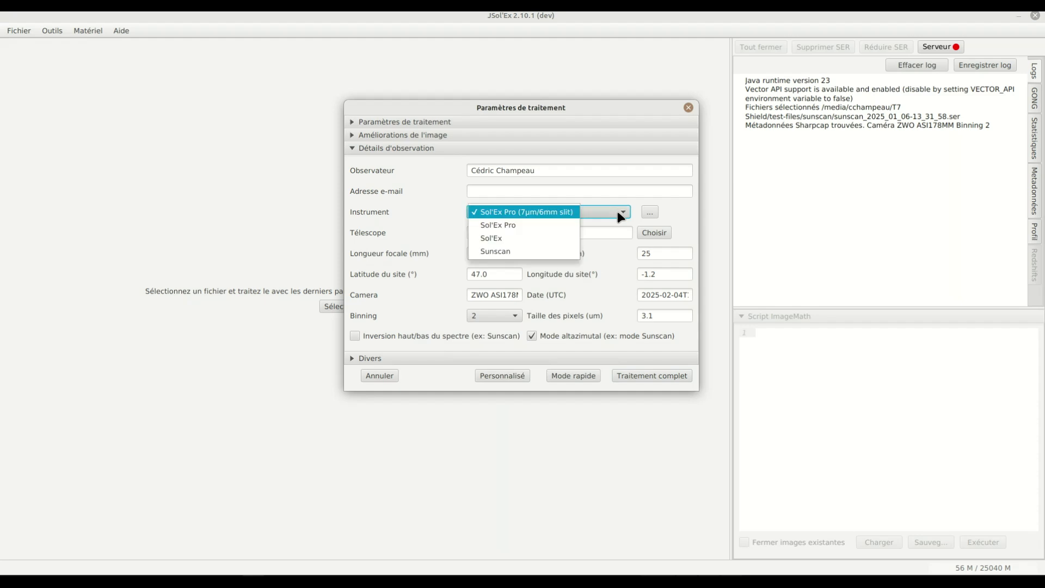
left_click(494, 249)
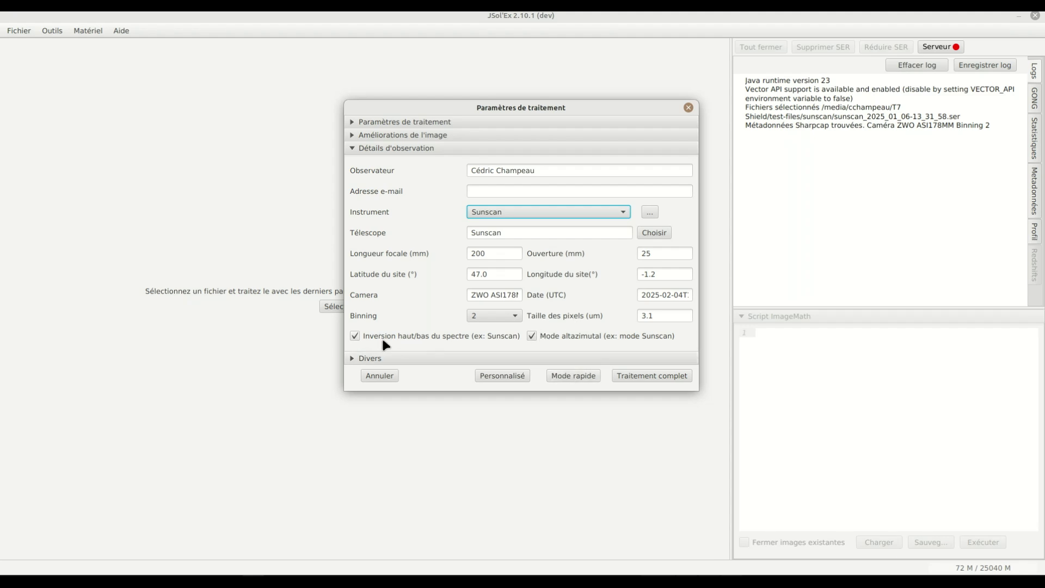
left_click(581, 381)
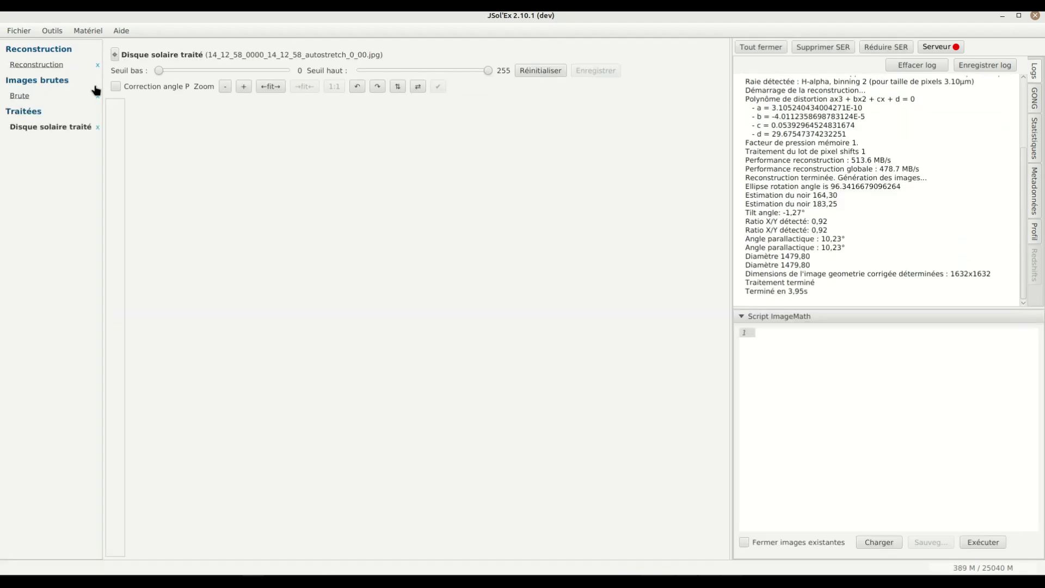
- Open the recent file sunscan_2025_01_06-13_31_58.ser and process it in quick mode (Mode rapide)
left_click(12, 31)
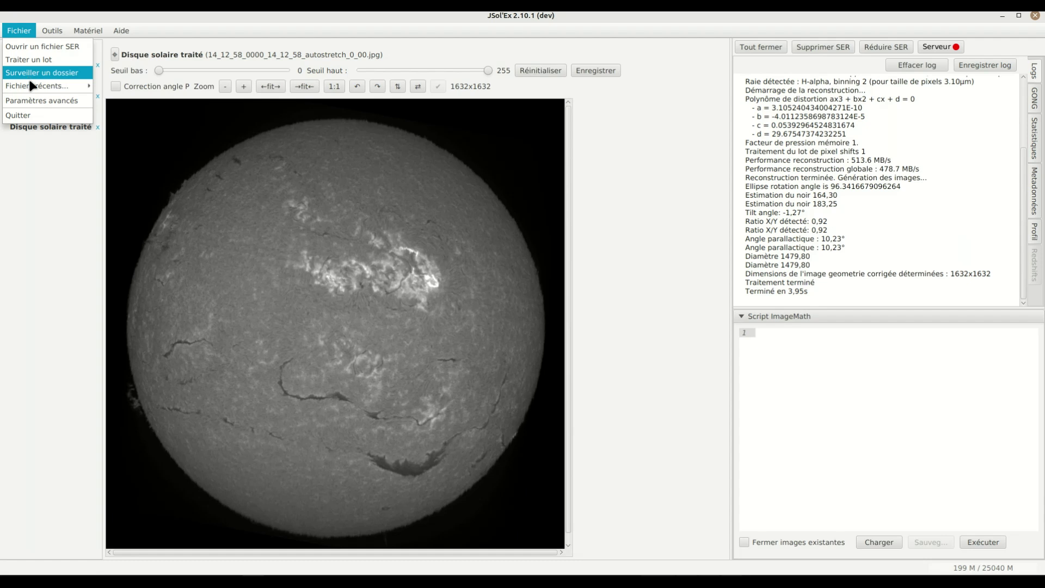
left_click(145, 101)
left_click(579, 376)
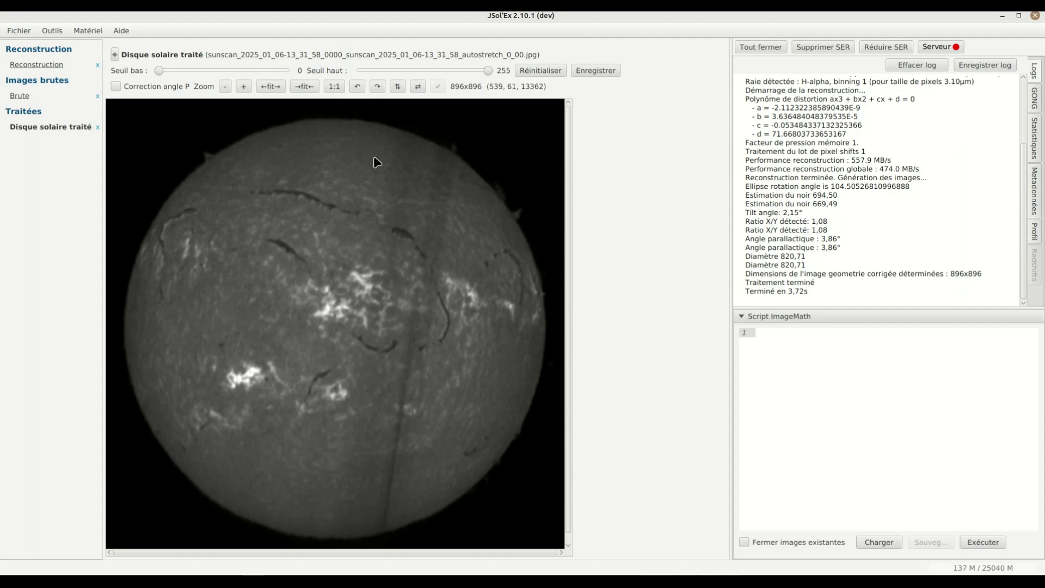
- Download the GONG reference image and orient the processed solar disk with a vertical flip and P angle correction
left_click(1035, 99)
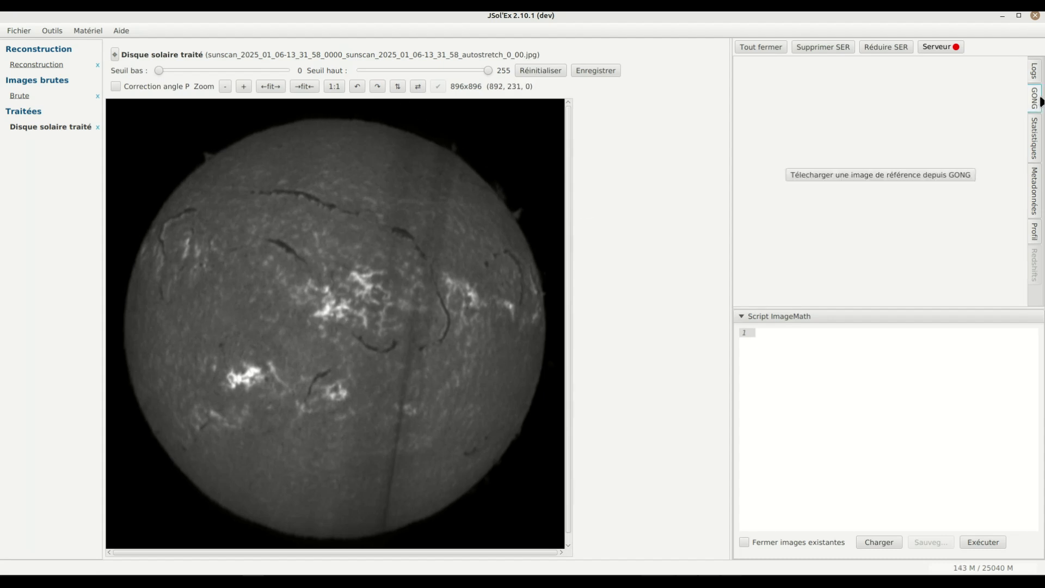
left_click(833, 182)
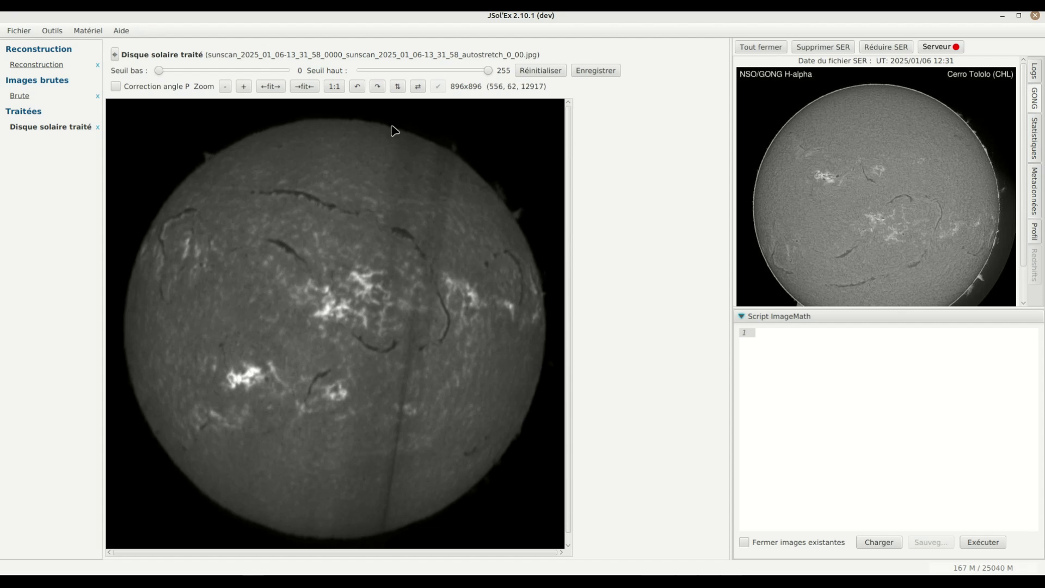
left_click(398, 87)
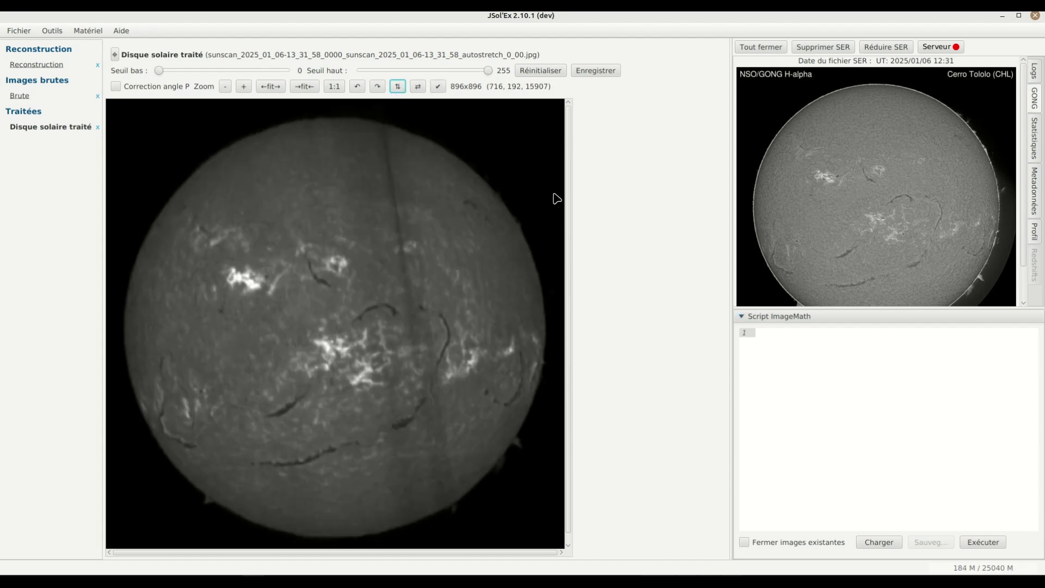
left_click(124, 86)
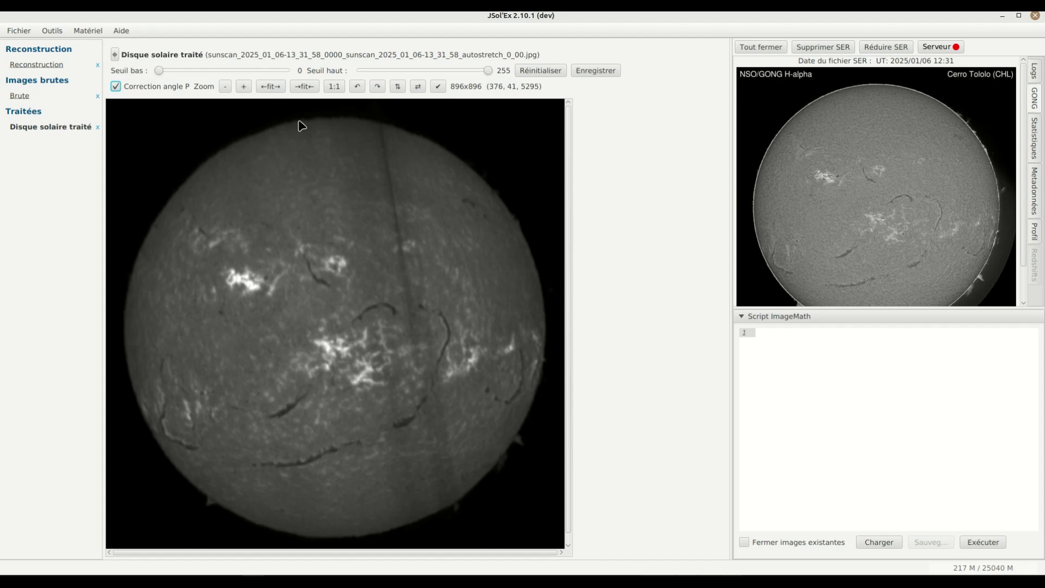
- Open 13_47_54.ser from the SharpCap/2025-02-04/Ha-bin2 folder on the T7 drive for processing
left_click(13, 34)
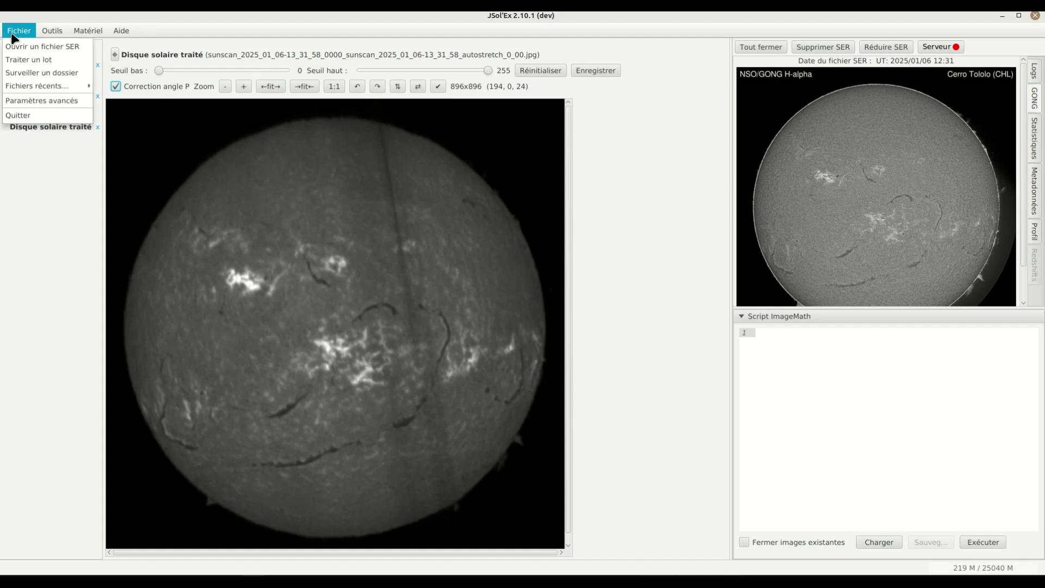
mouse_move(52, 87)
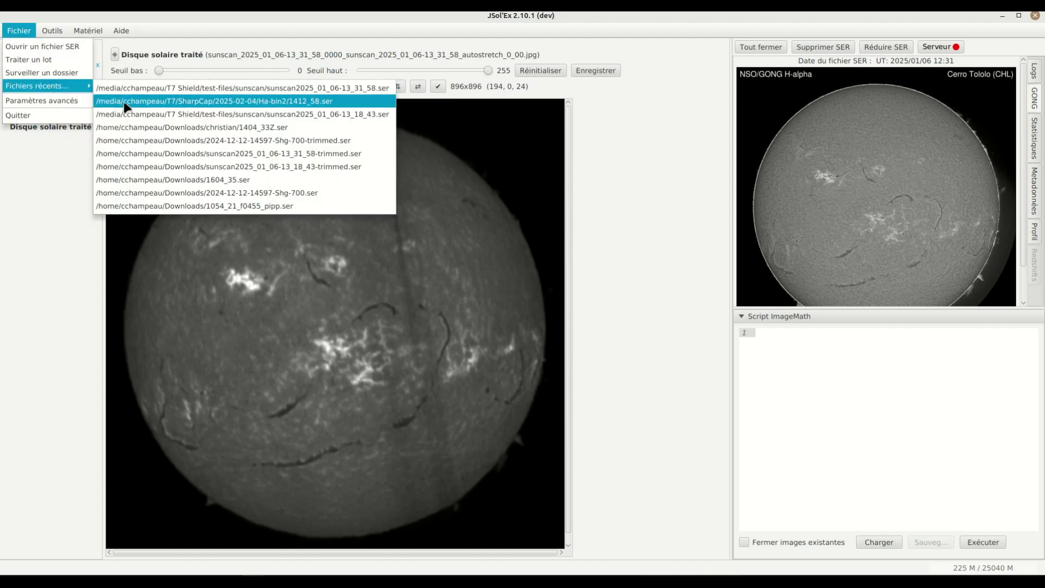
left_click(59, 46)
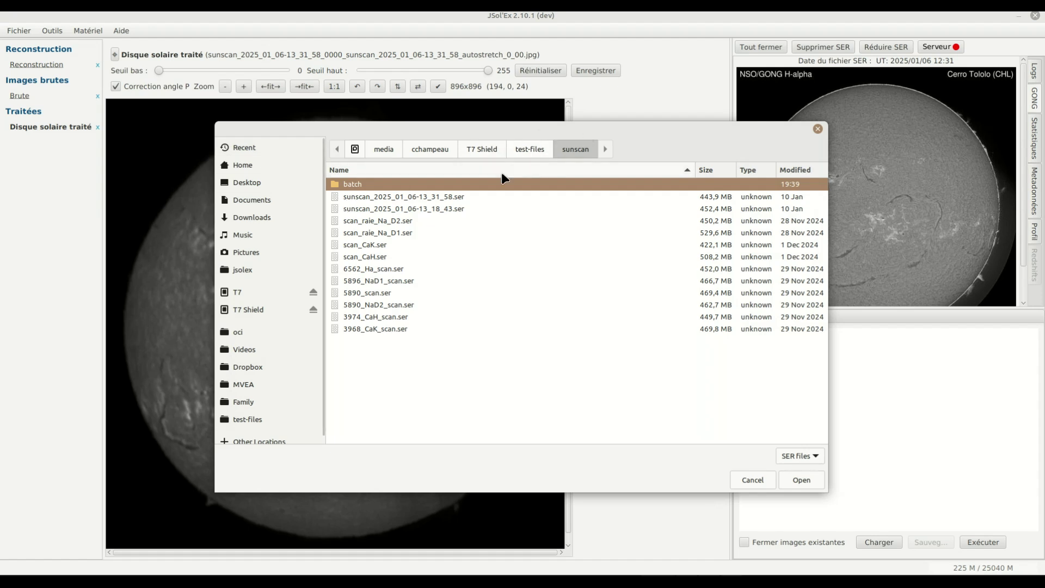
left_click(252, 293)
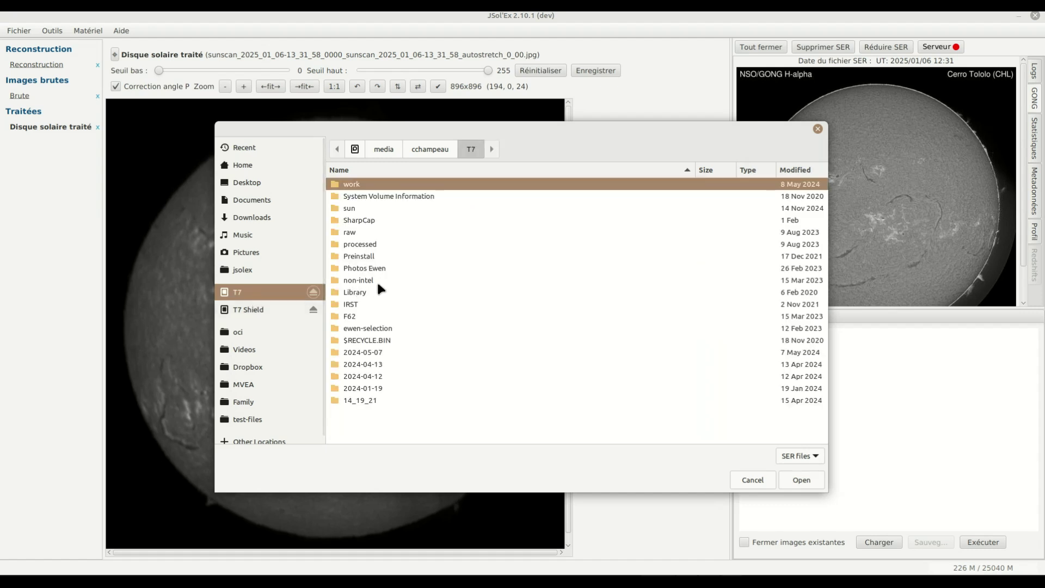
left_click(366, 222)
double_click(365, 222)
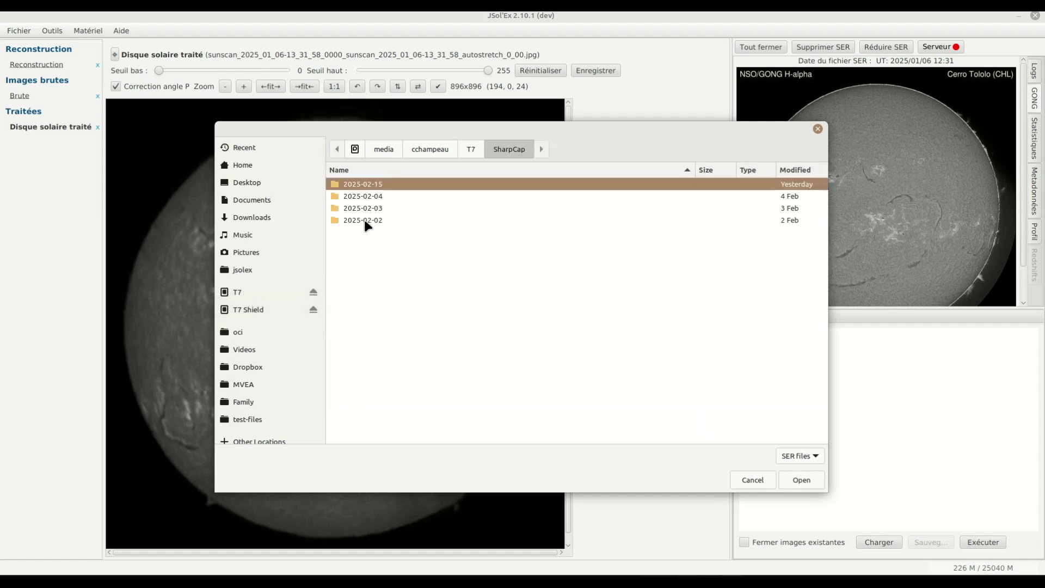
double_click(381, 197)
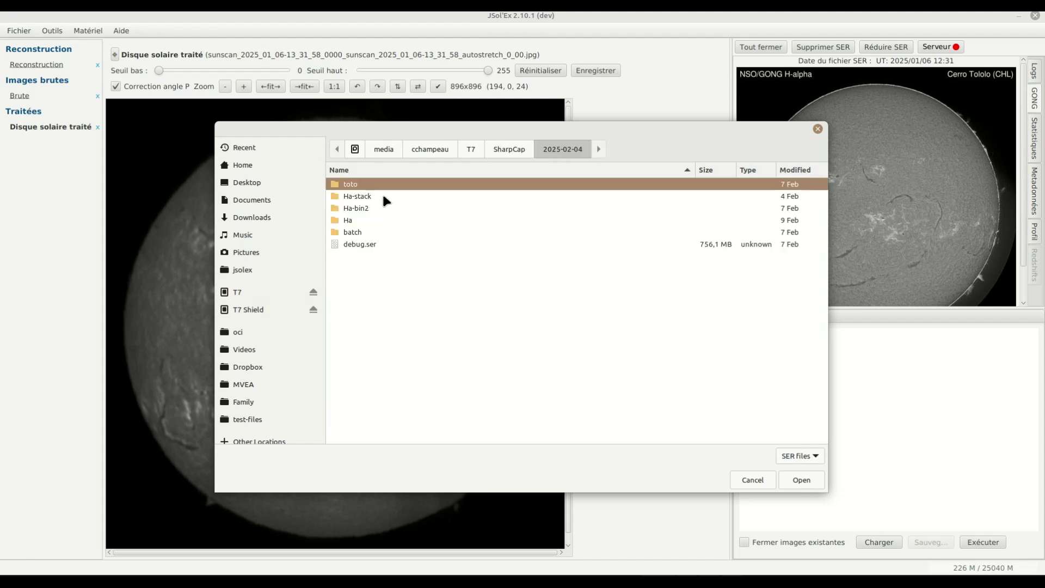
double_click(364, 209)
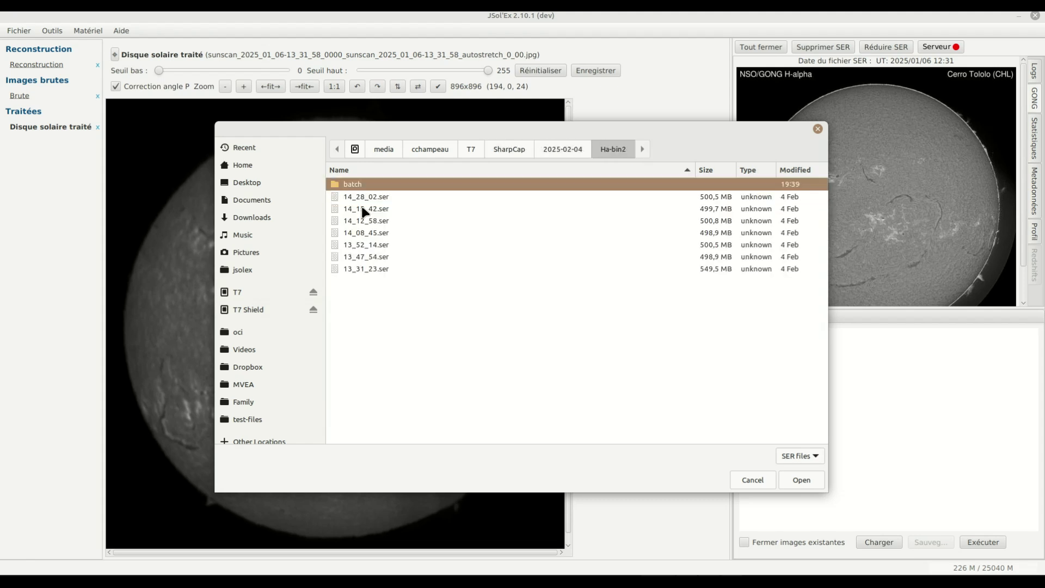
left_click(364, 259)
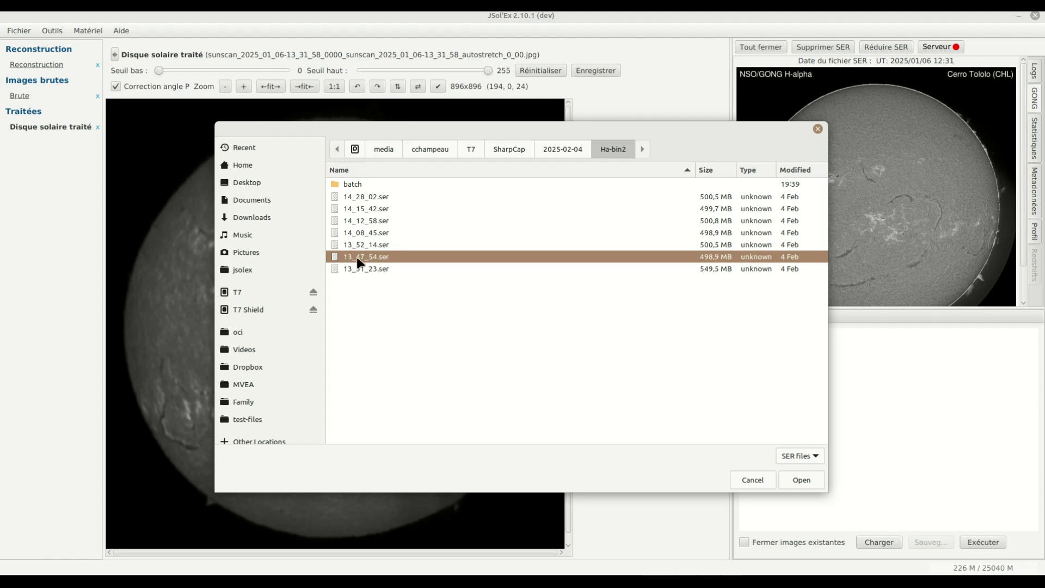
double_click(361, 259)
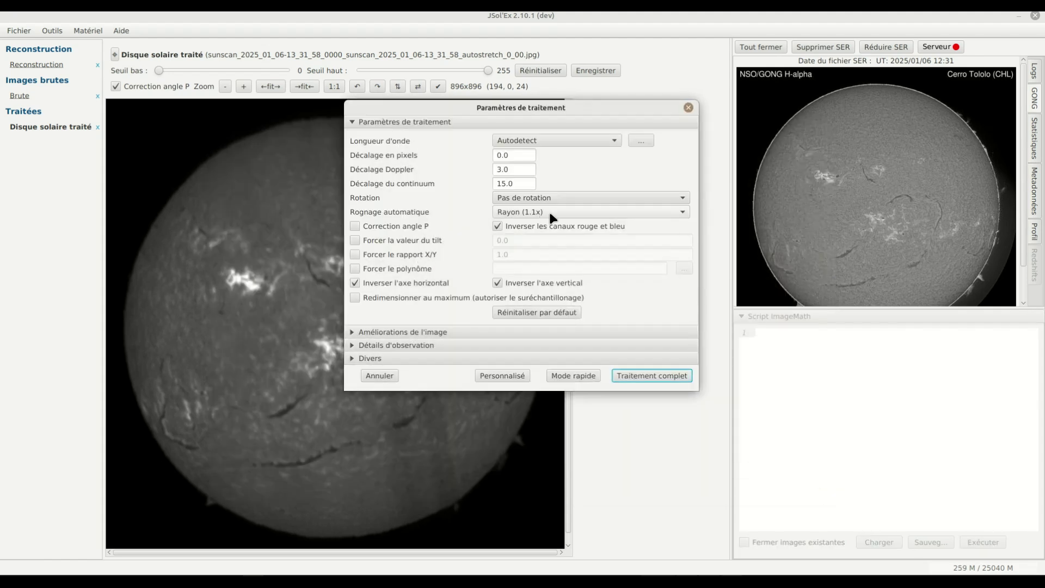
- Set the instrument to Sol'Ex Pro (7µm/6mm slit) in the observation details
left_click(395, 345)
left_click(495, 215)
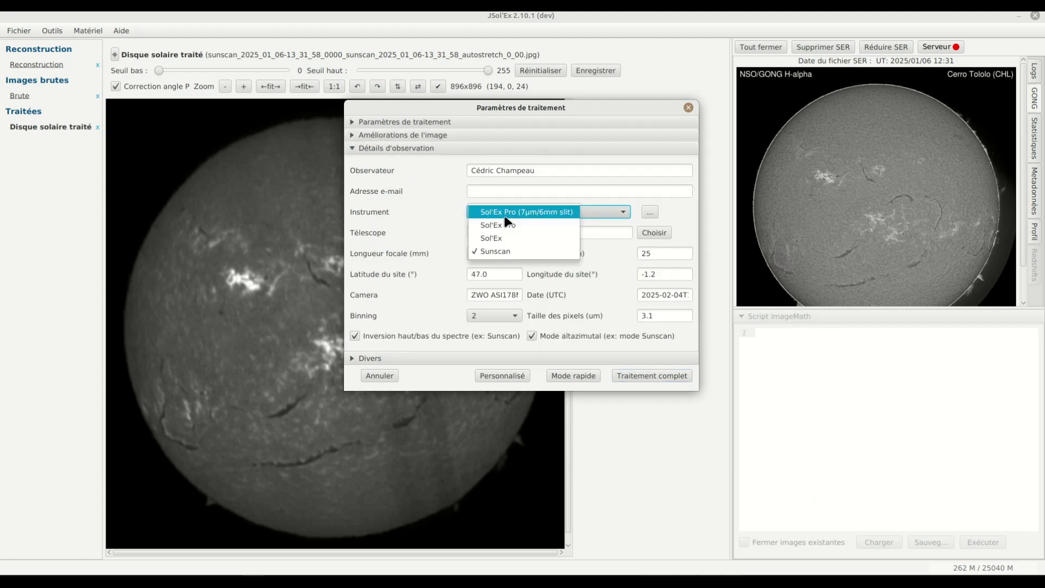
left_click(518, 213)
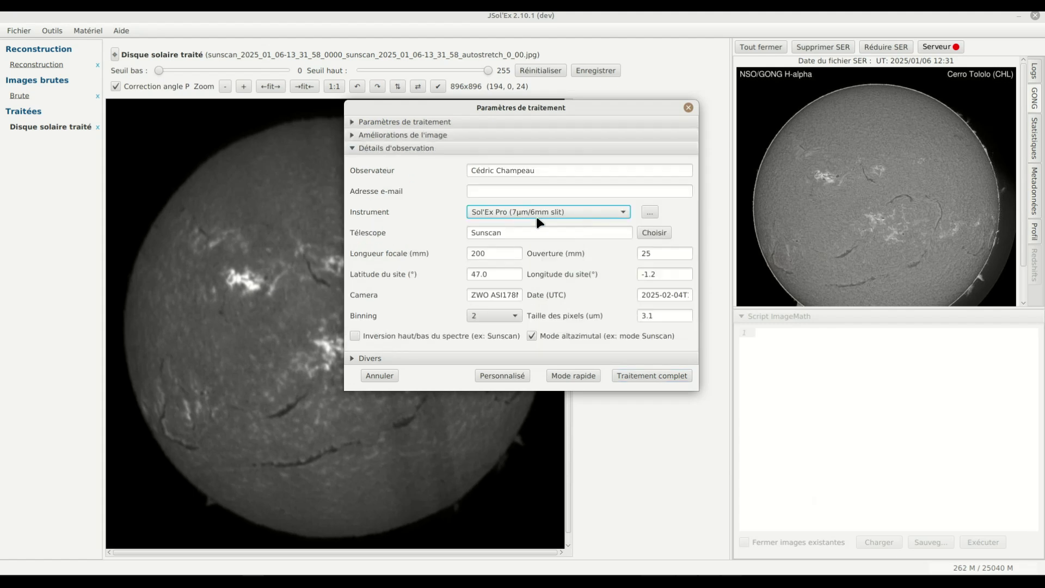
- Apply the Photoline 80mm equipment profile to the observation and run full processing (Traitement complet)
left_click(641, 230)
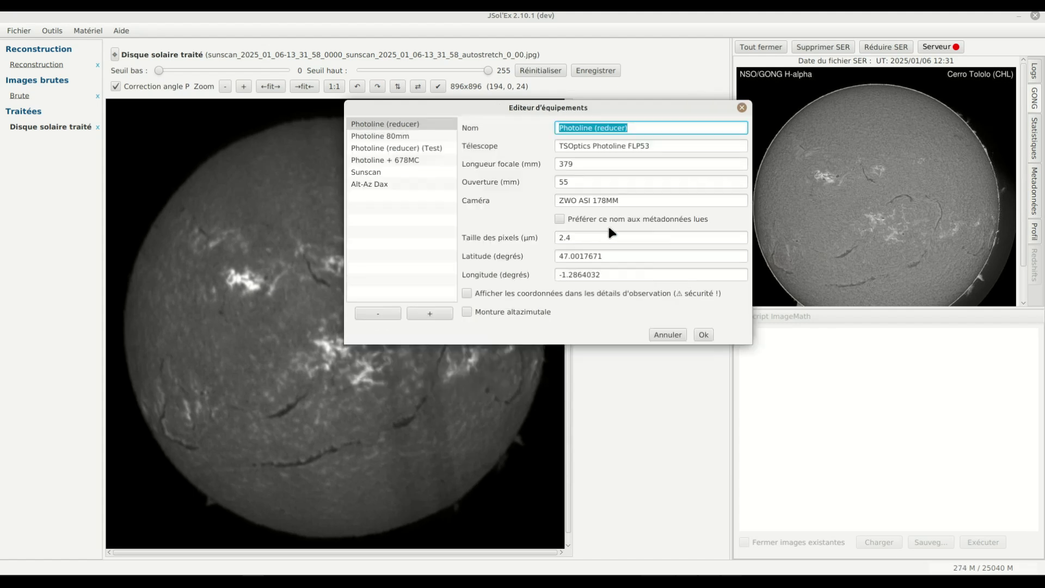
left_click(381, 136)
left_click(698, 334)
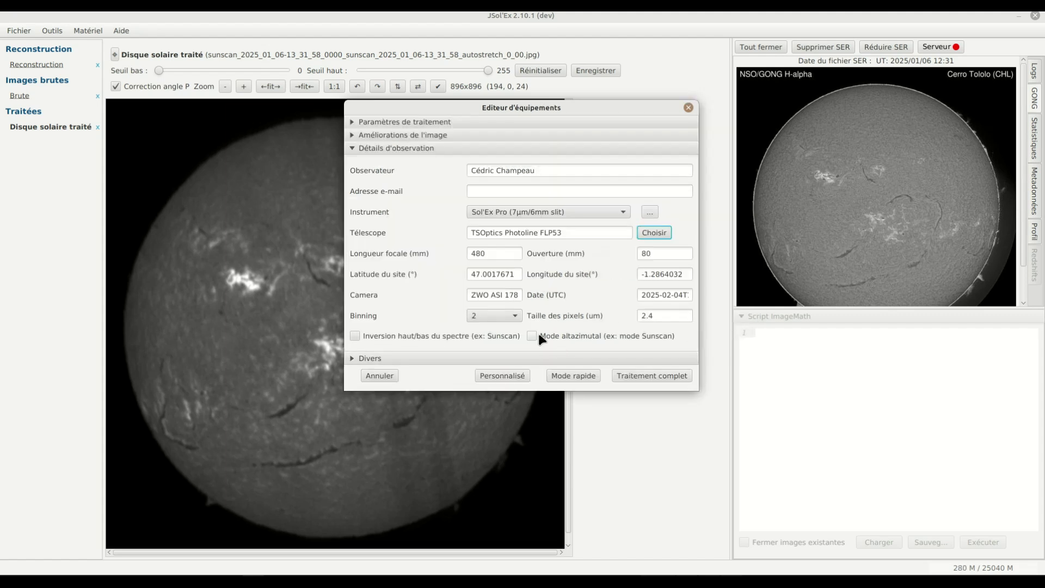
left_click(646, 376)
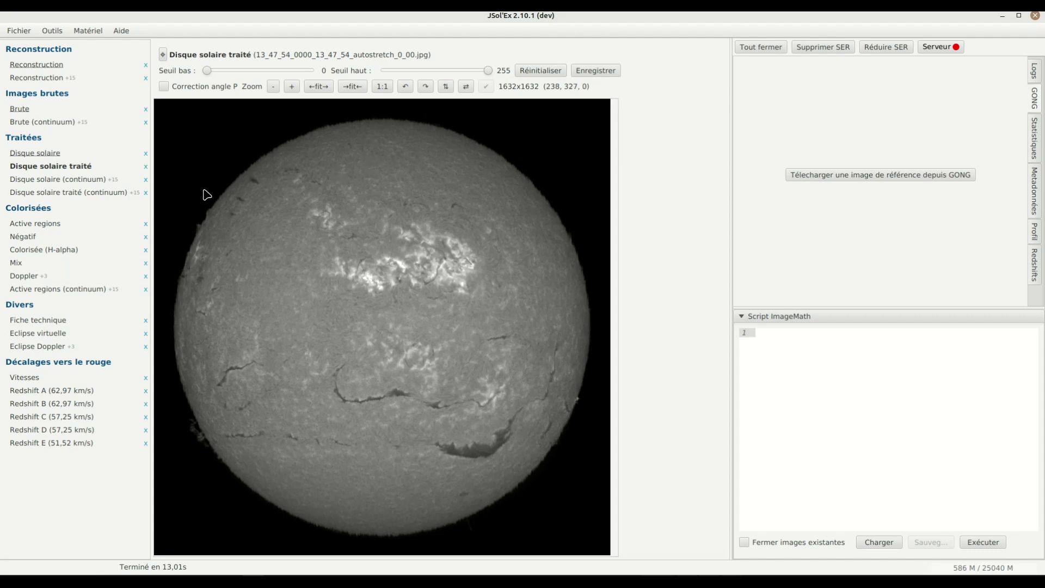
- Compare the labelled sunspots in the Active regions image with those in the Active regions (continuum) image
left_click(37, 227)
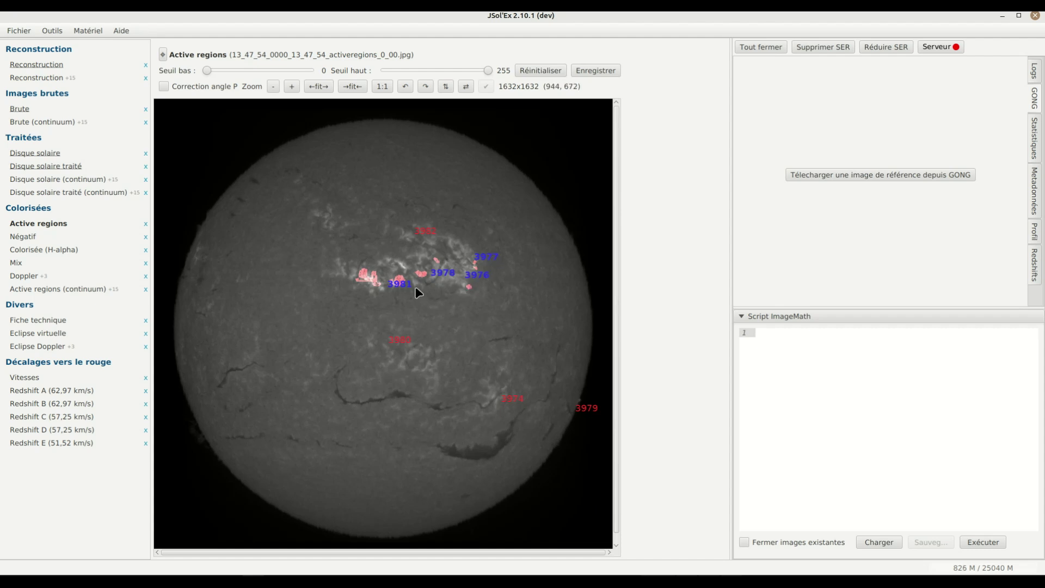
left_click(76, 289)
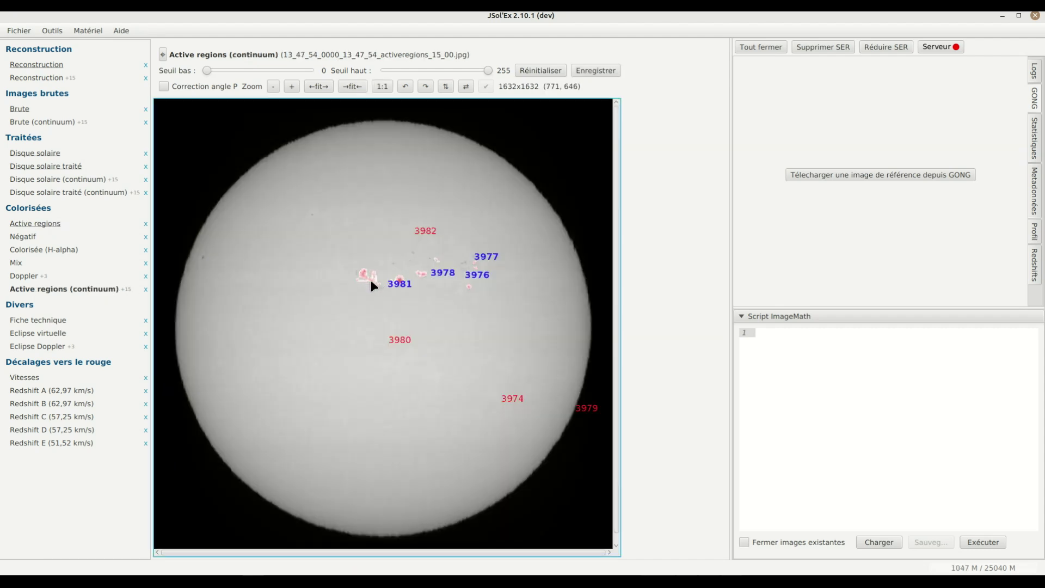
scroll(370, 276, "up", 3)
scroll(366, 290, "down", 3)
scroll(343, 281, "left", 2)
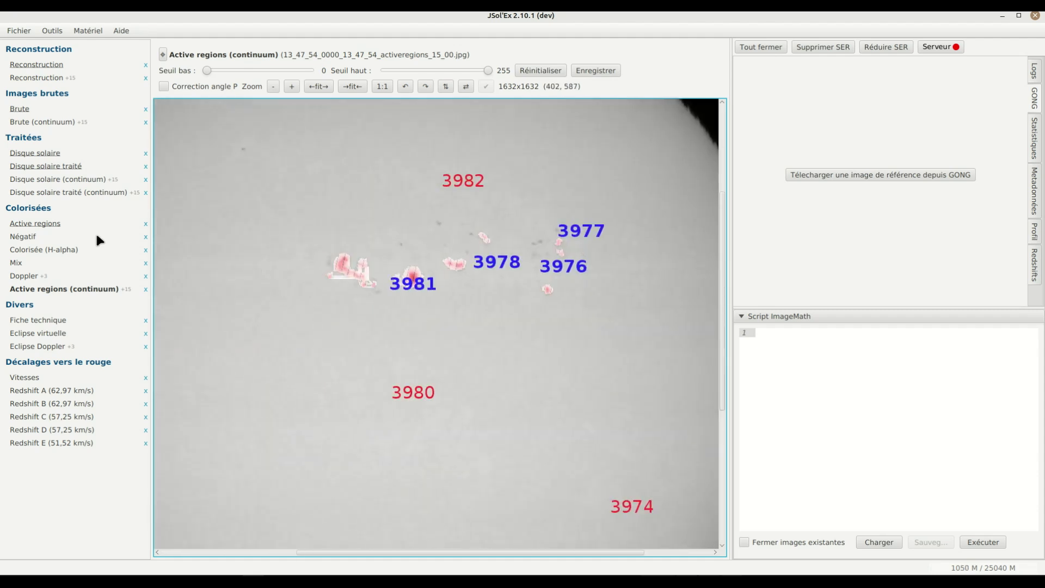
left_click(47, 224)
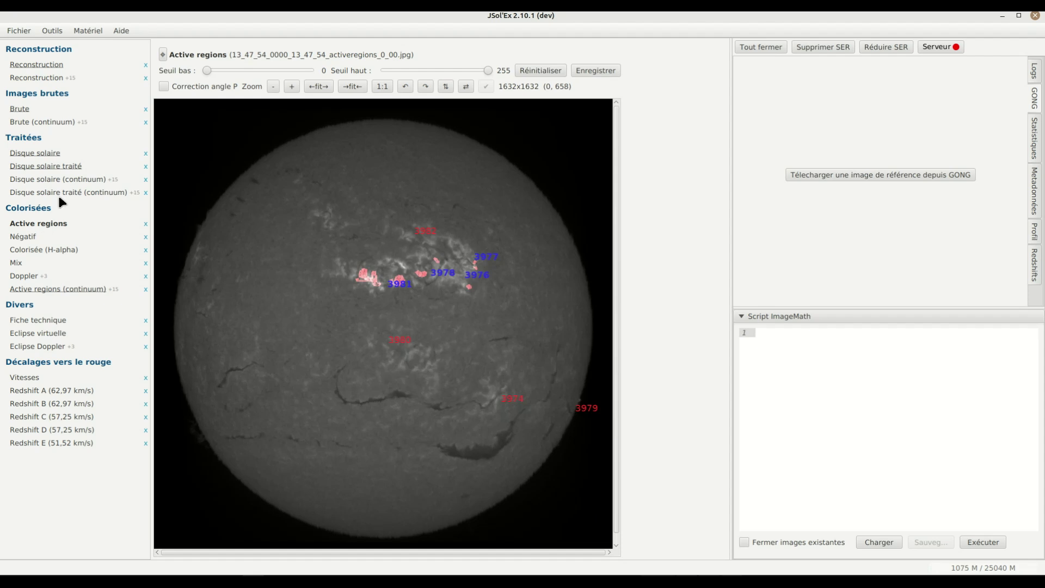
- Open 14_55_51-trimmed.ser from the SharpCap/2025-02-15/Ha-stack2 folder and process it in quick mode (Mode rapide)
left_click(19, 31)
left_click(24, 47)
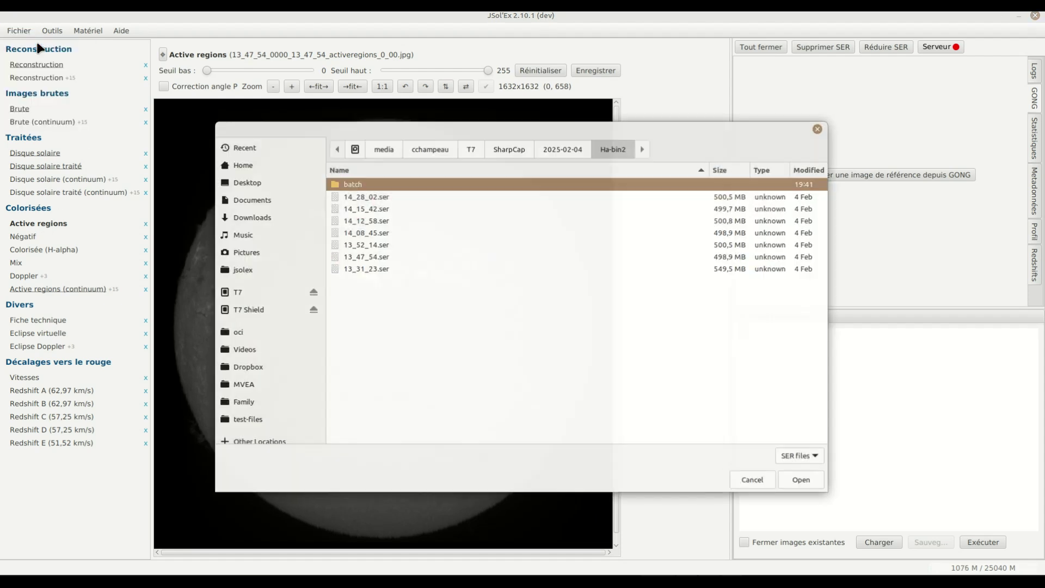
left_click(550, 151)
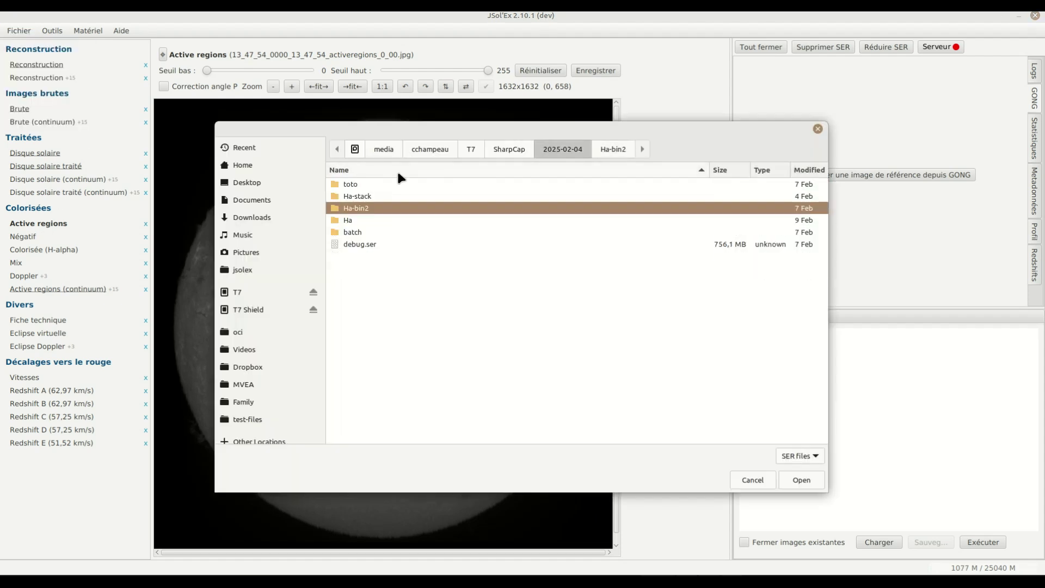
left_click(515, 149)
double_click(368, 185)
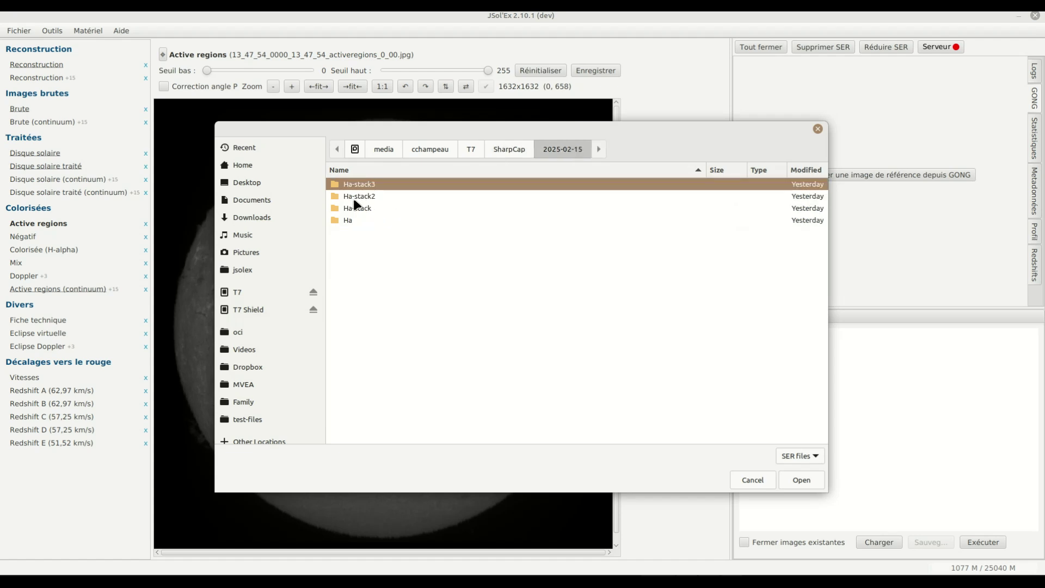
double_click(360, 197)
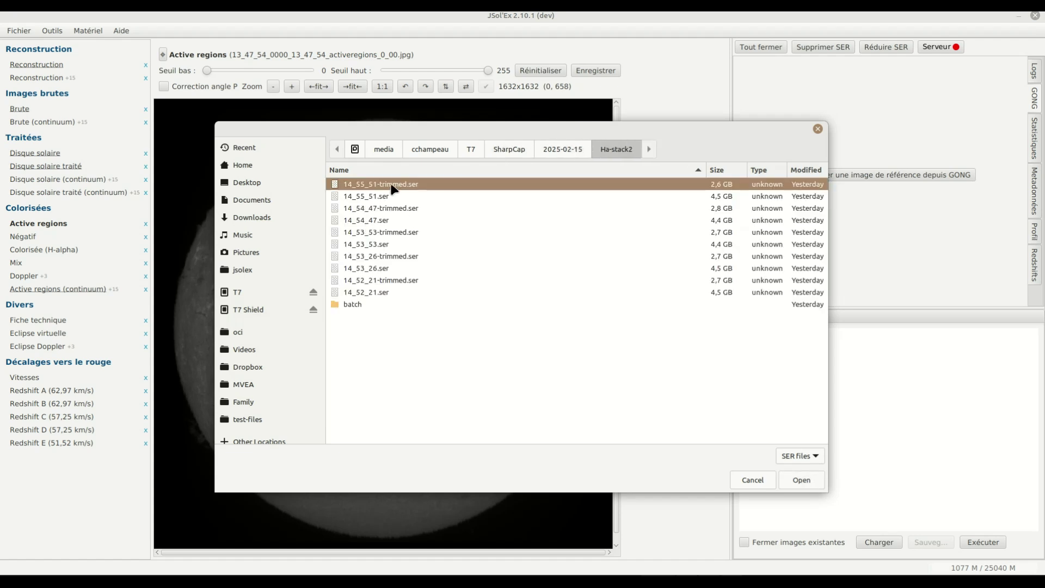
double_click(393, 188)
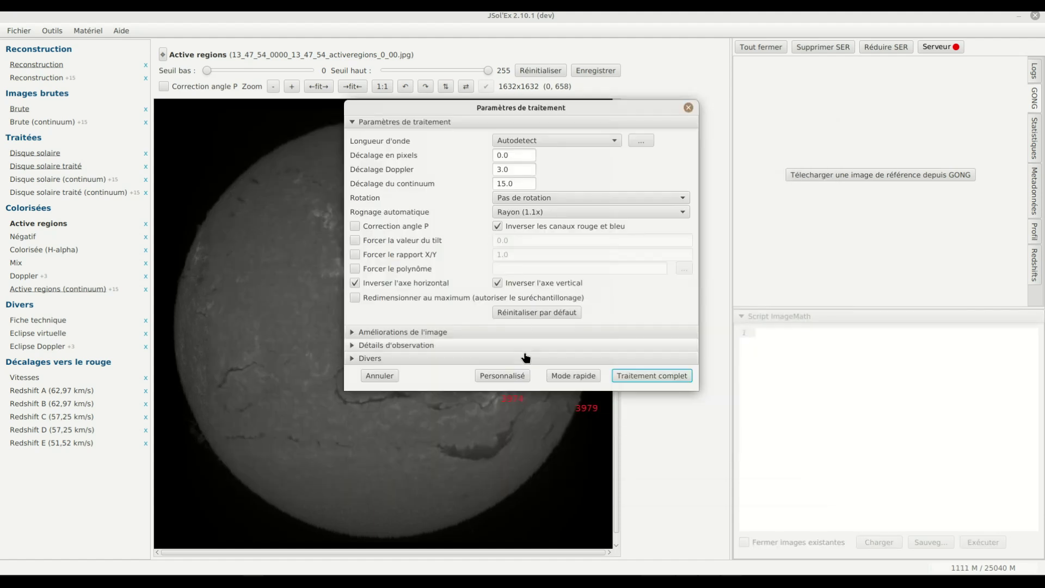
left_click(581, 375)
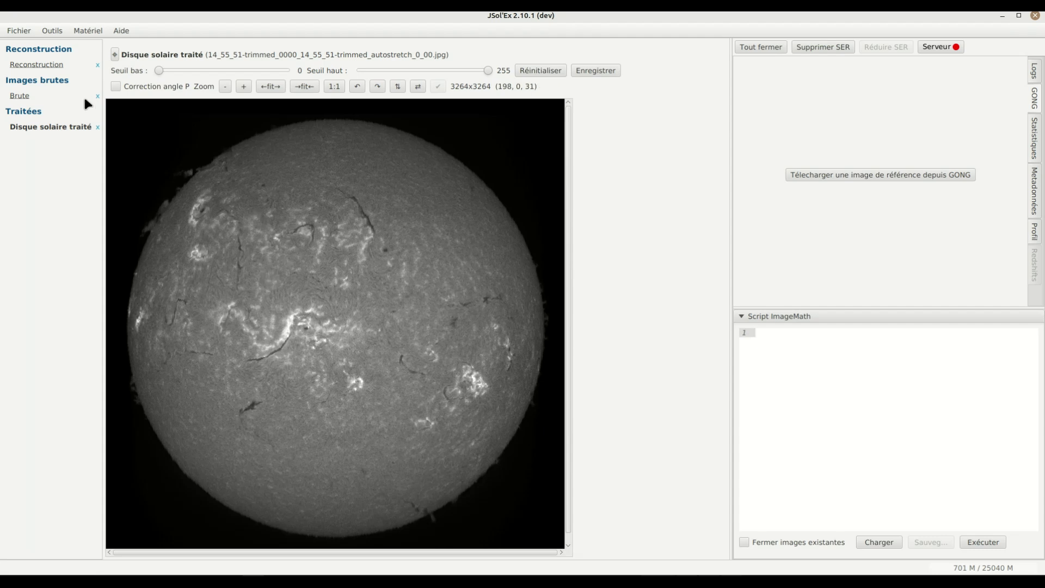
- Reopen the recent file 14_55_51-trimmed.ser and choose custom processing (Personnalisé)
left_click(19, 31)
mouse_move(65, 86)
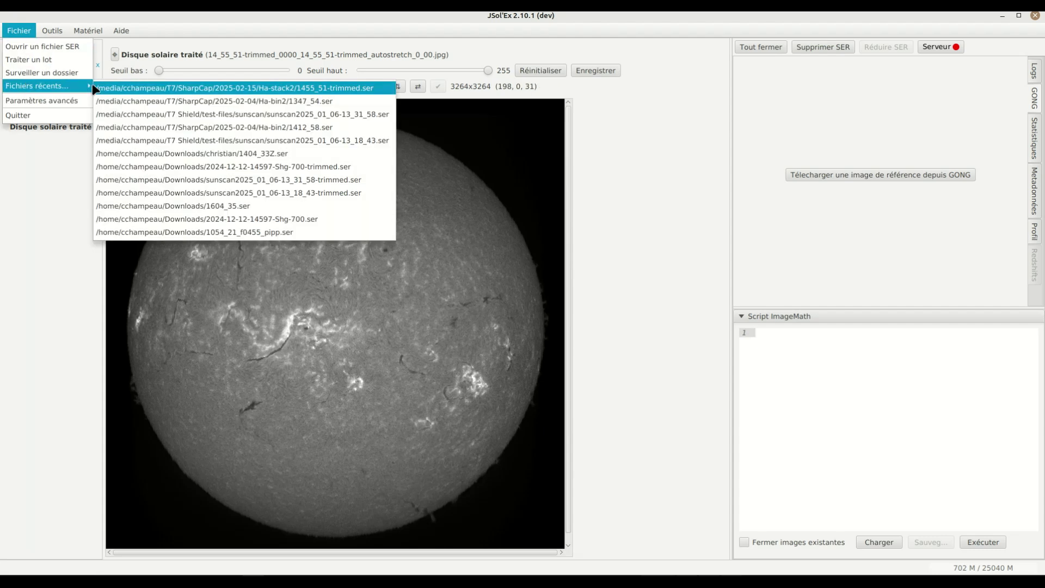
left_click(133, 86)
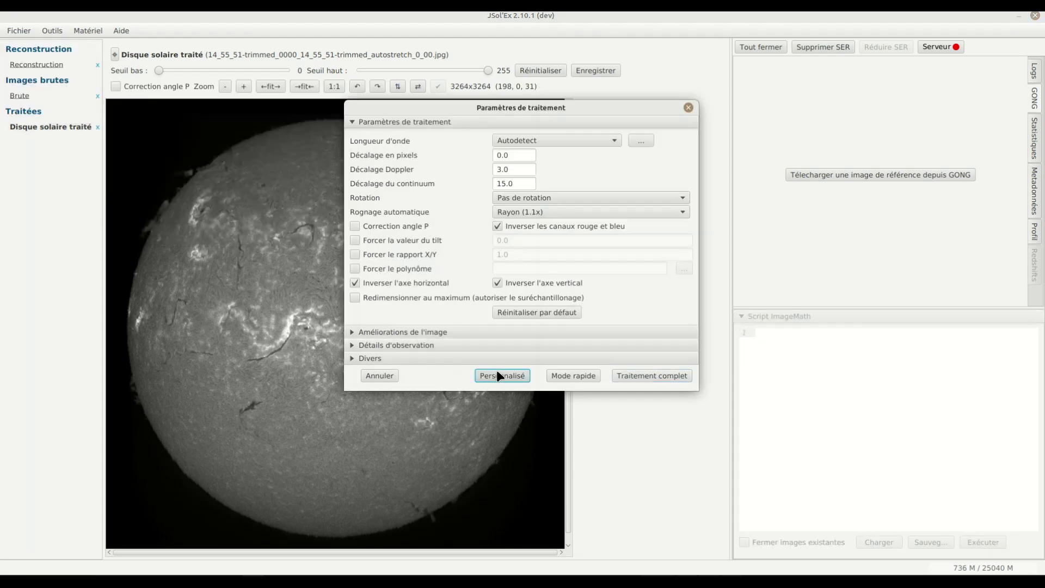
left_click(499, 374)
- Generate only the active regions, continuum and geometrically corrected and processed images (shifts 0.0;15.0), and show the processing log
left_click(391, 330)
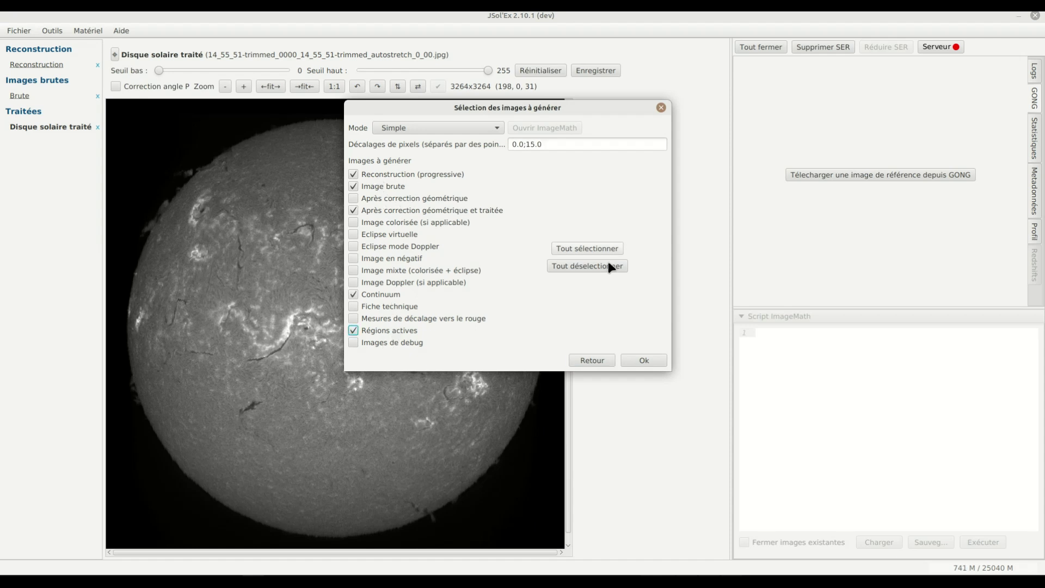
left_click(558, 265)
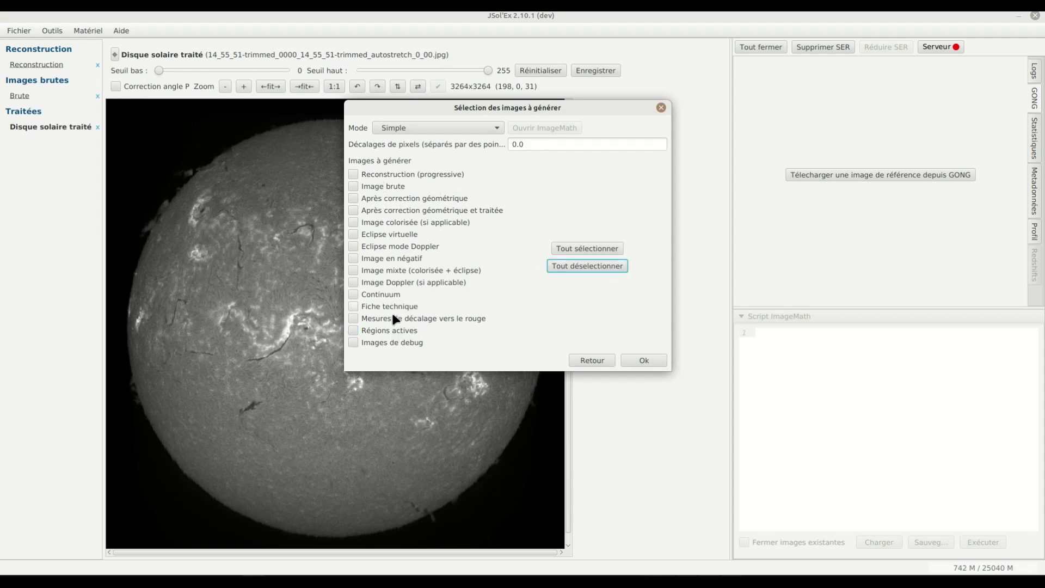
left_click(379, 329)
left_click(428, 211)
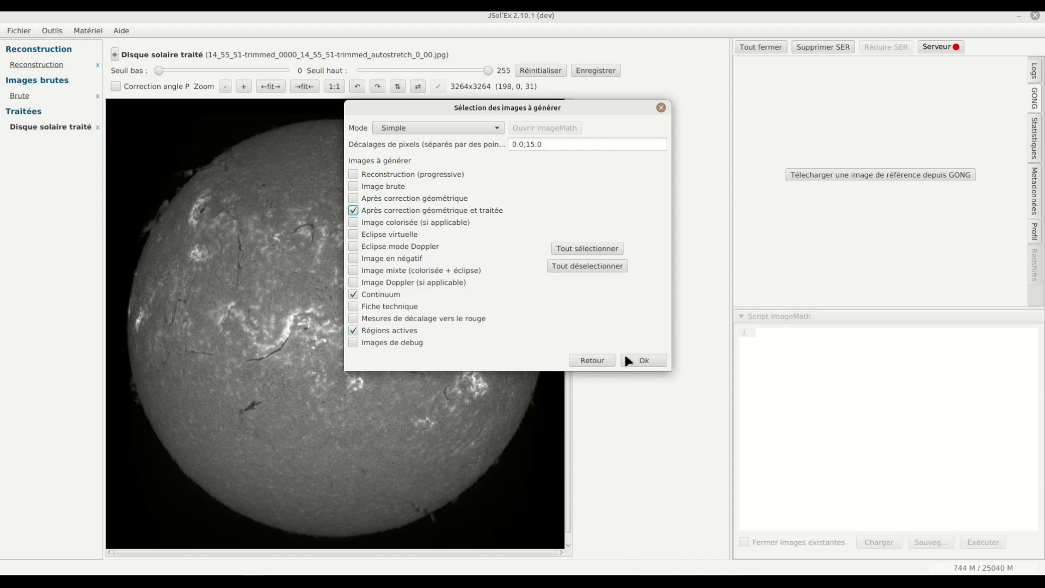
left_click(639, 358)
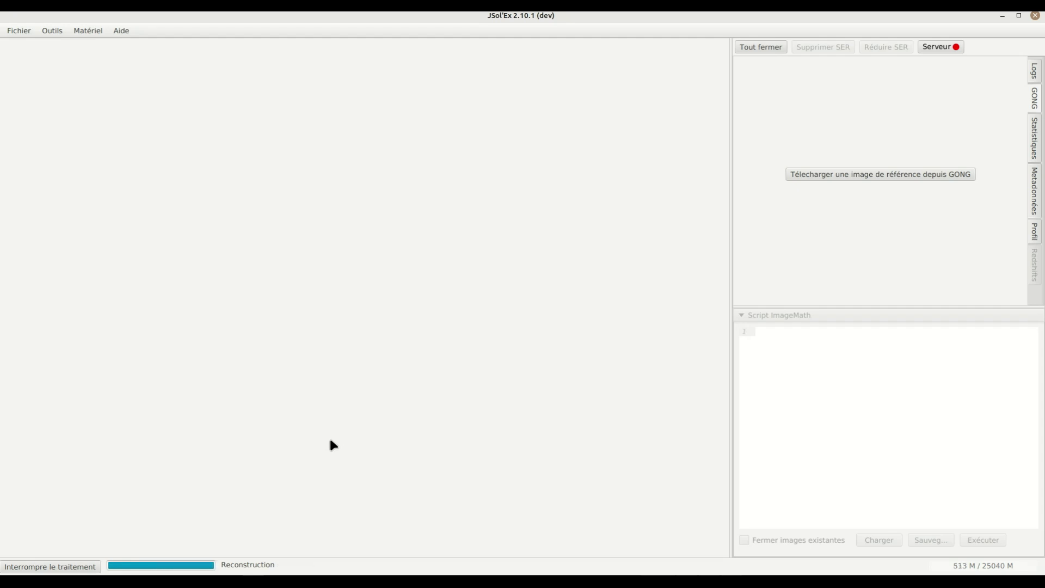
left_click(1036, 75)
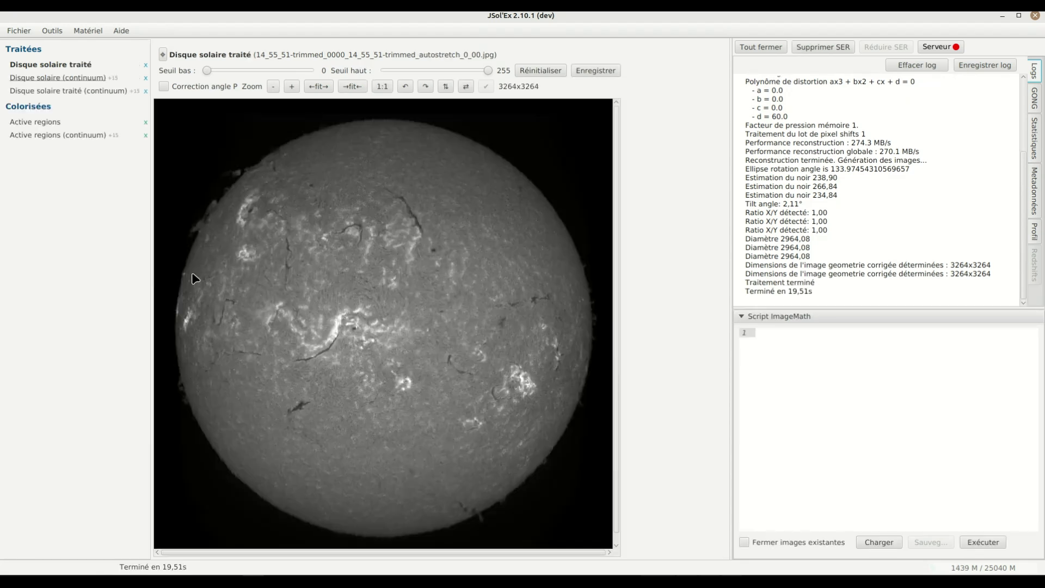
- Examine the detected regions in the Active regions image up close, including labels 3993, 3989, 3986 and 3992
left_click(38, 123)
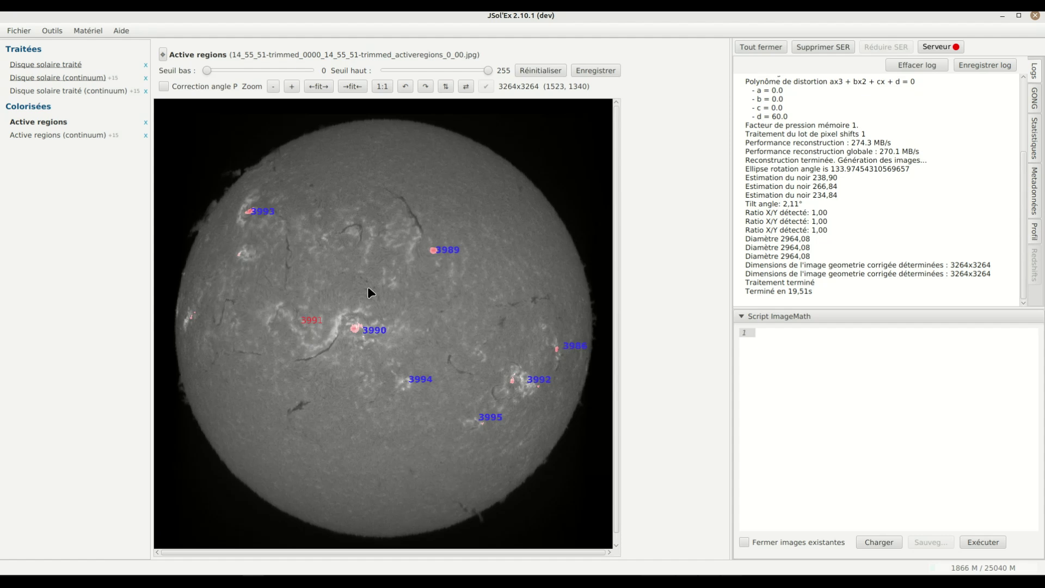
scroll(368, 293, "up", 5)
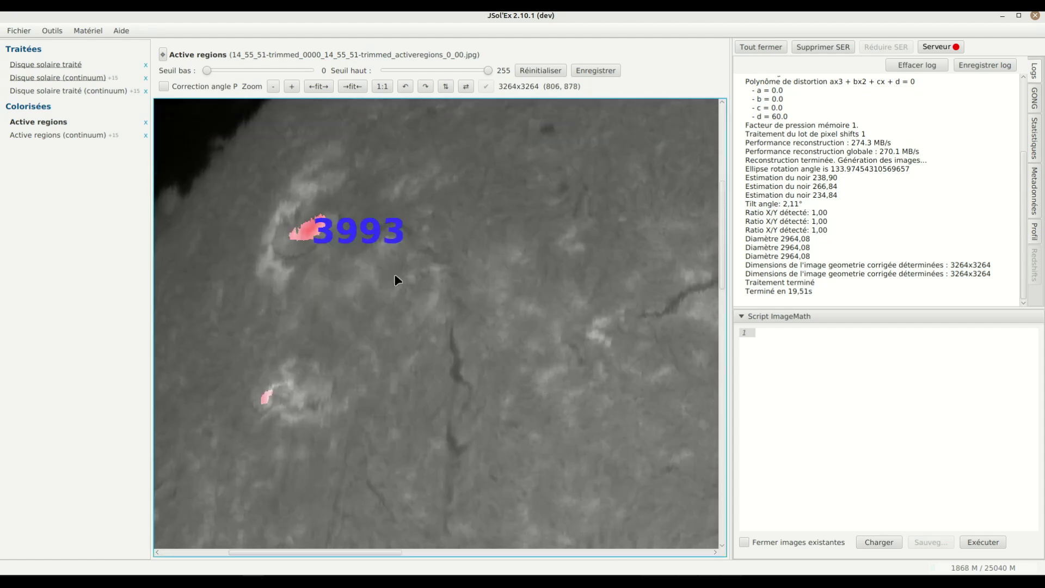
scroll(424, 274, "right", 10)
scroll(425, 273, "down", 4)
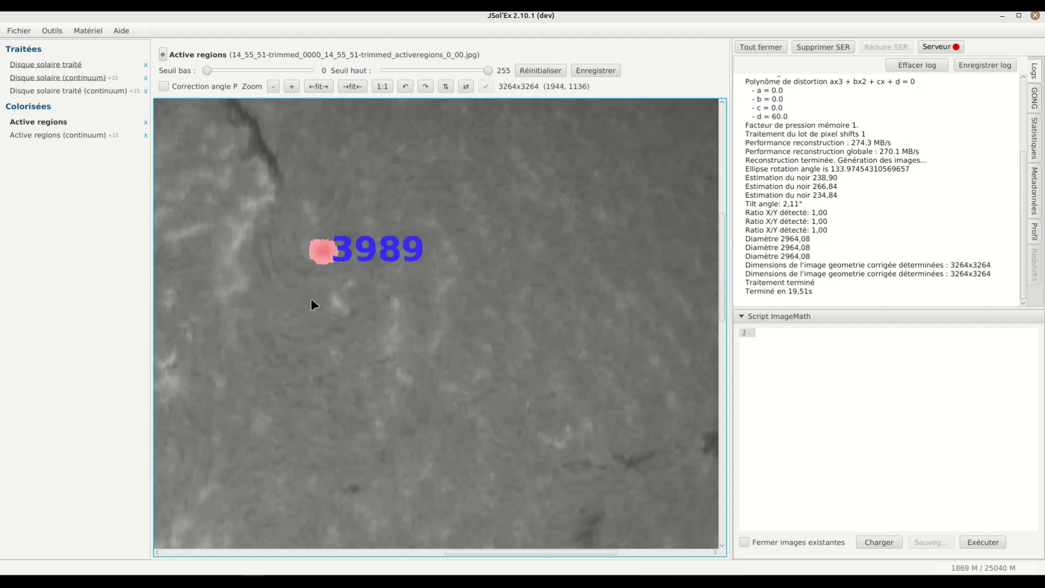
scroll(375, 310, "down", 5)
scroll(375, 310, "right", 6)
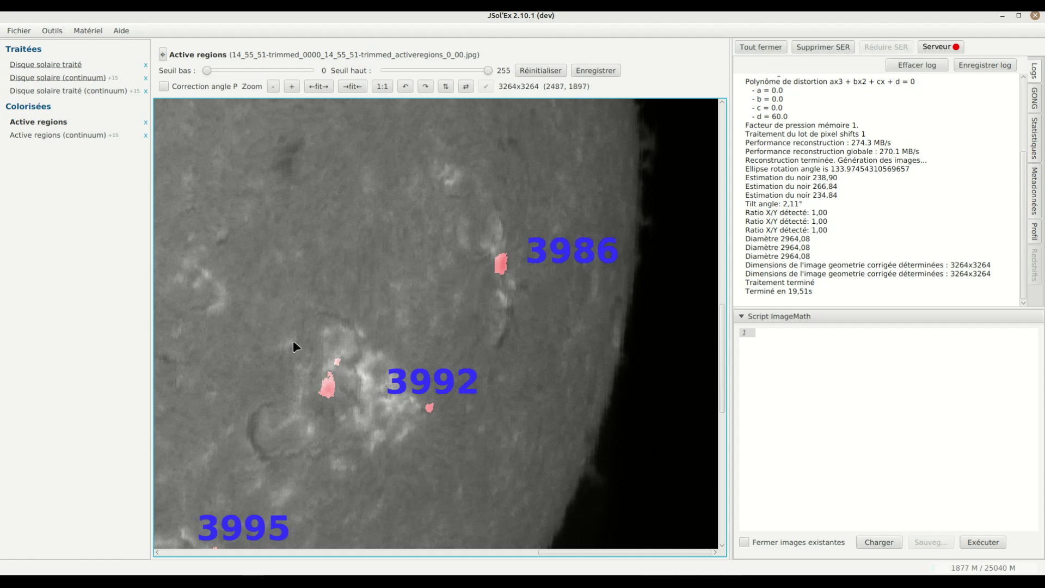
scroll(309, 357, "down", 5)
scroll(310, 357, "up", 2)
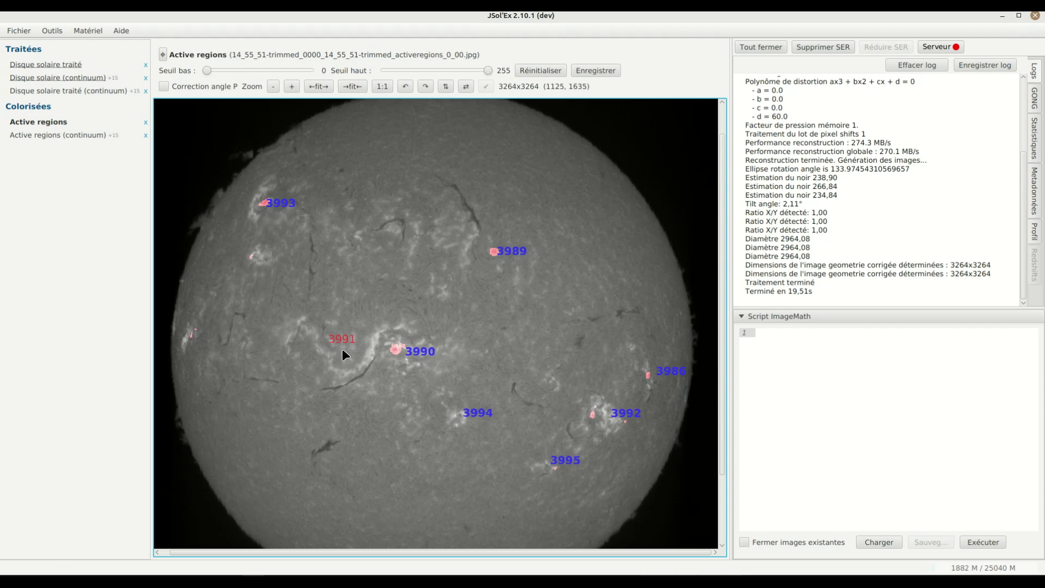
- Inspect the area around labels 3991 and 3990 up close and compare it with the other labelled regions
scroll(343, 354, "up", 3)
scroll(342, 354, "down", 5)
scroll(343, 355, "right", 5)
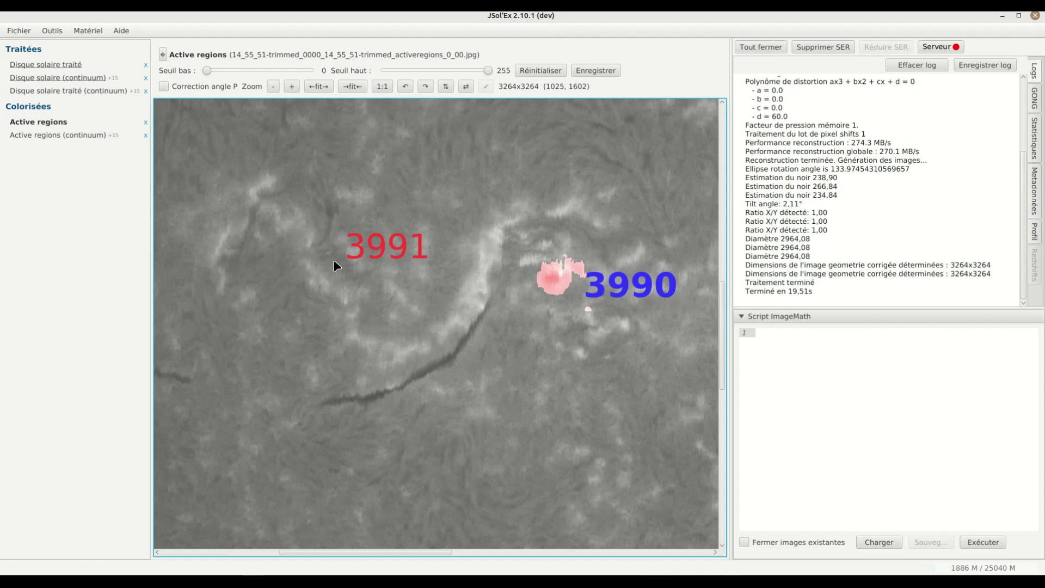
scroll(335, 264, "down", 3)
scroll(333, 259, "up", 2)
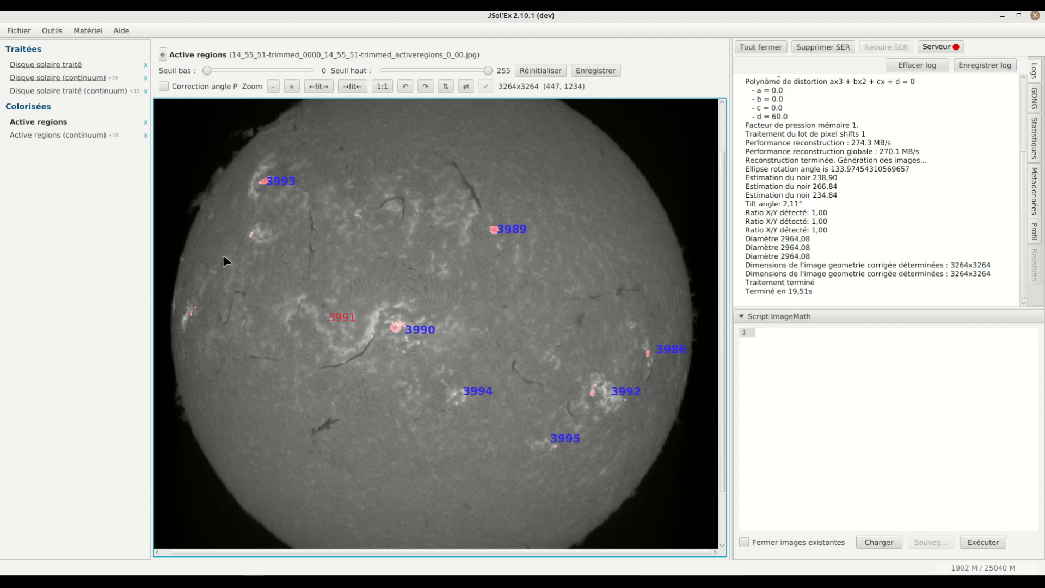
- Switch to the browser and read the JSol'Ex blog post on active regions, covering the label colours and detection algorithm
mouse_move(125, 581)
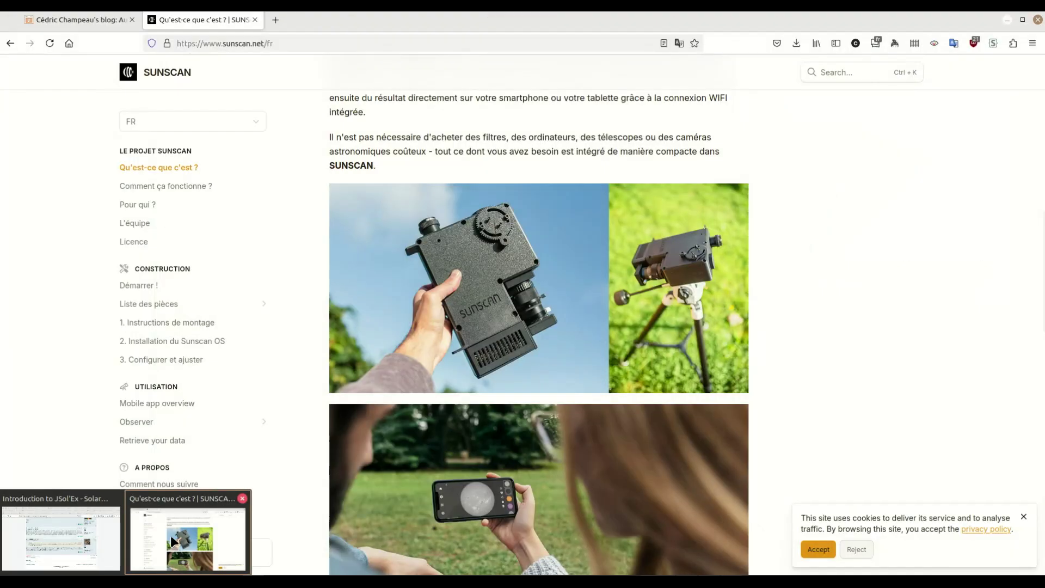
left_click(187, 539)
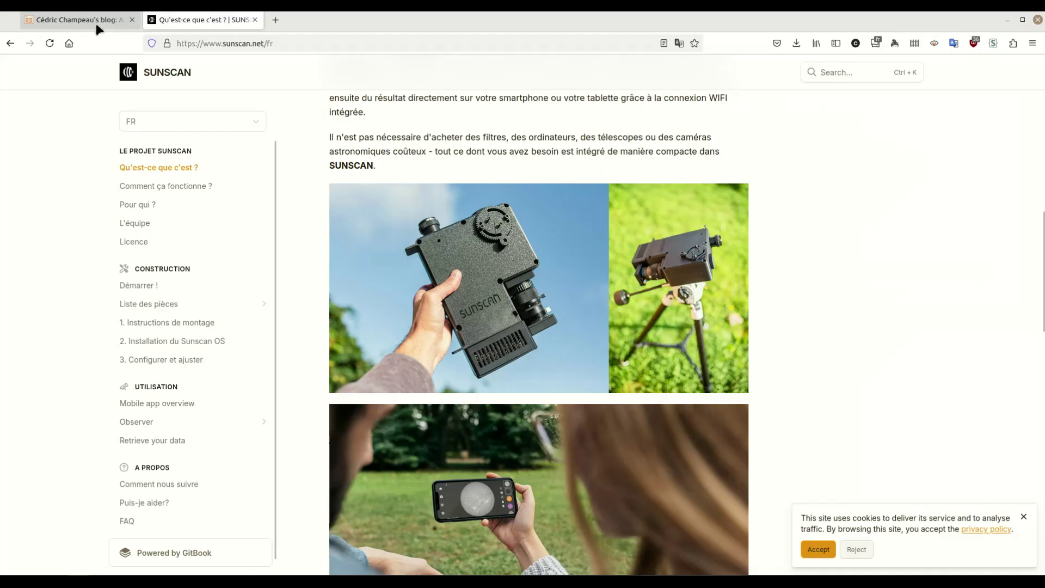
left_click(96, 22)
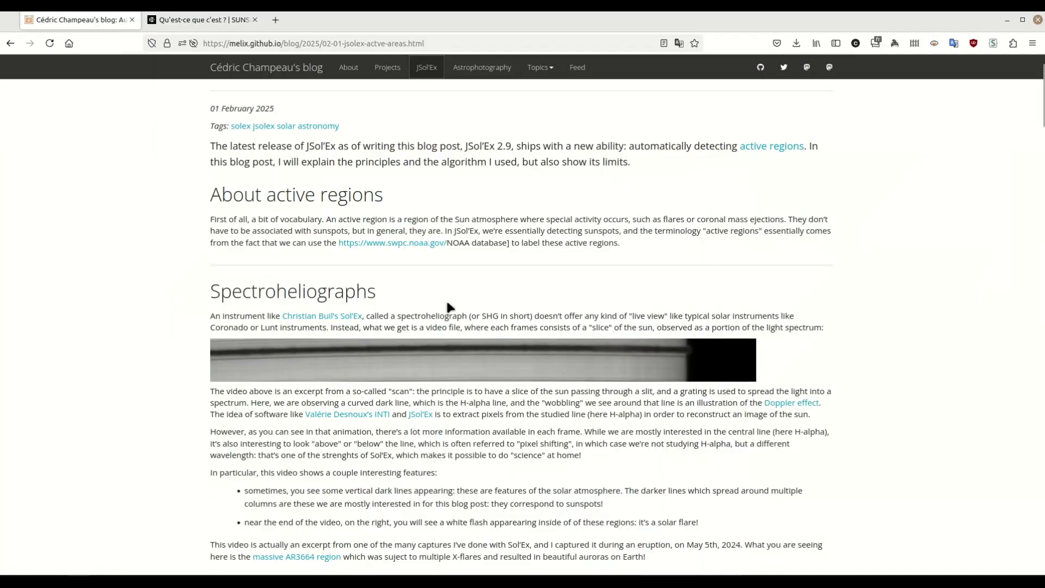
scroll(449, 308, "down", 15)
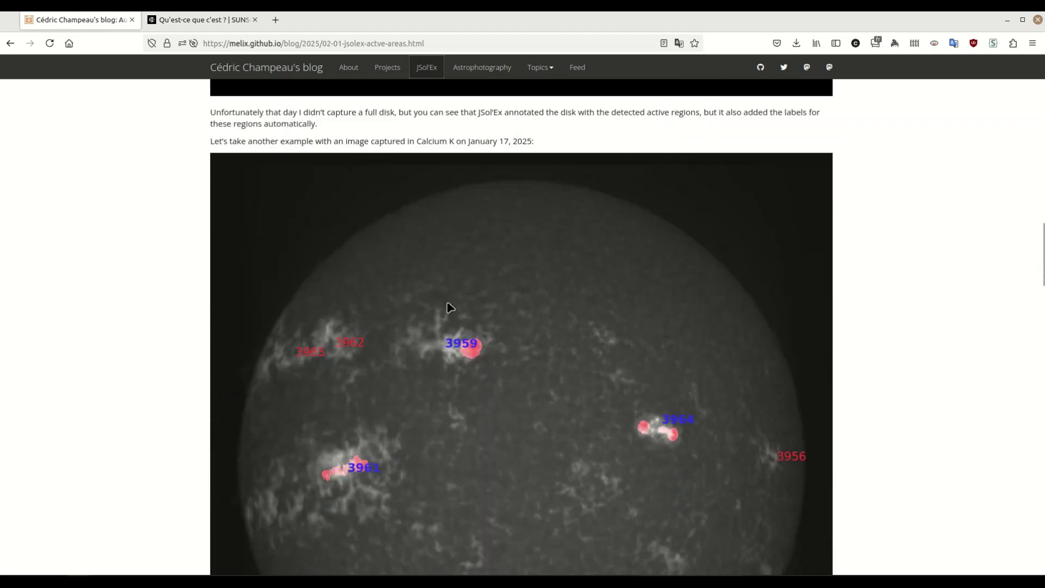
scroll(449, 308, "down", 10)
scroll(446, 298, "up", 5)
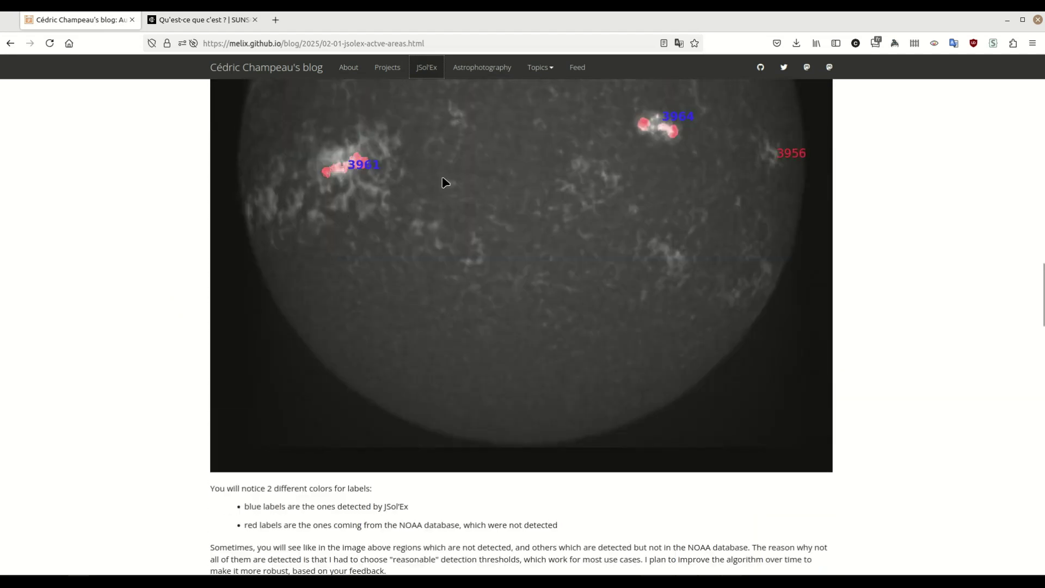
scroll(445, 182, "up", 2)
scroll(421, 187, "down", 15)
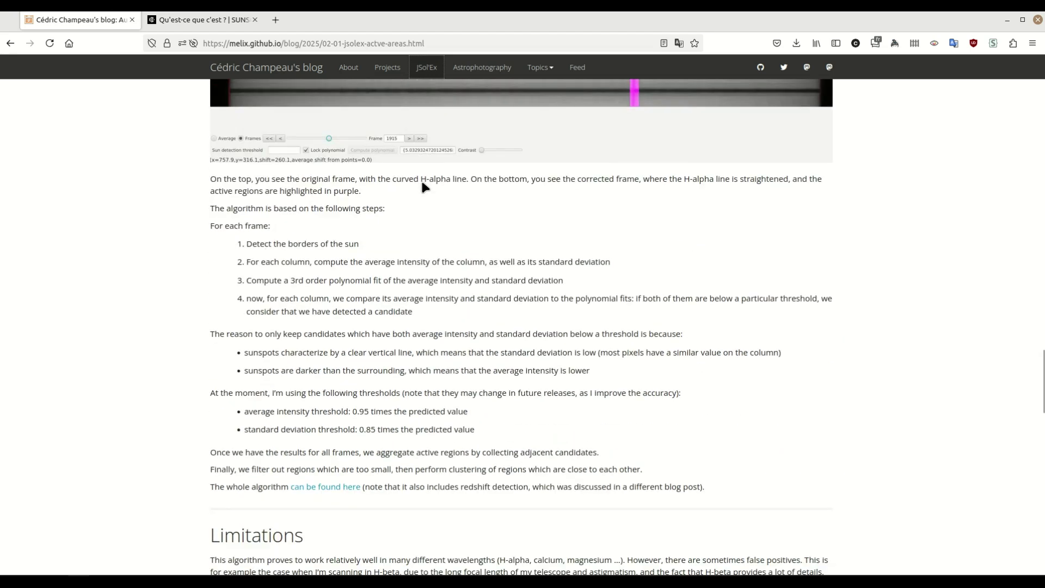
- Read the blog post's section on annotation of active regions and return to the Active regions image in JSol'Ex
scroll(422, 184, "down", 15)
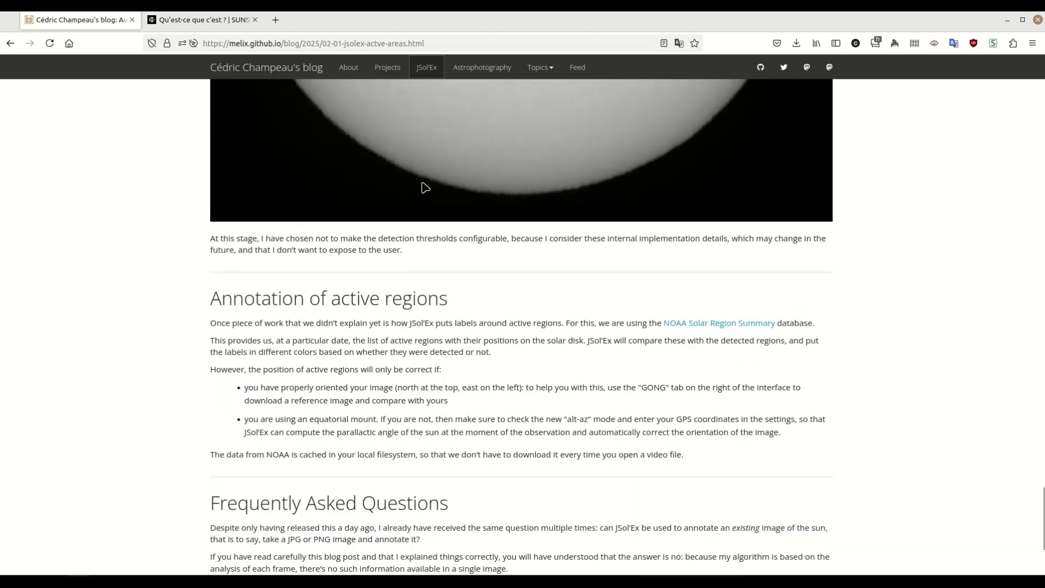
scroll(426, 188, "up", 2)
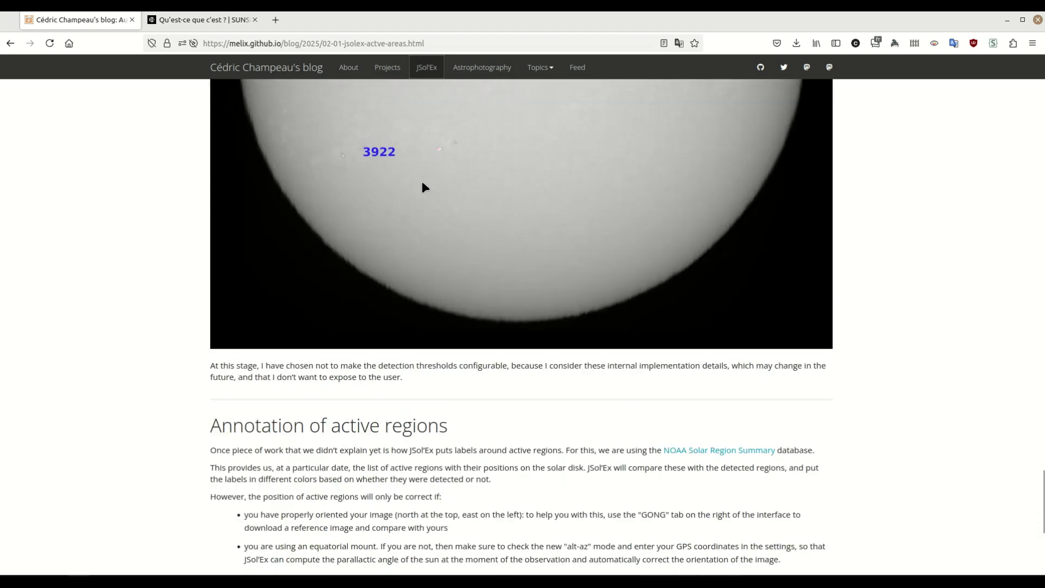
left_click(1008, 19)
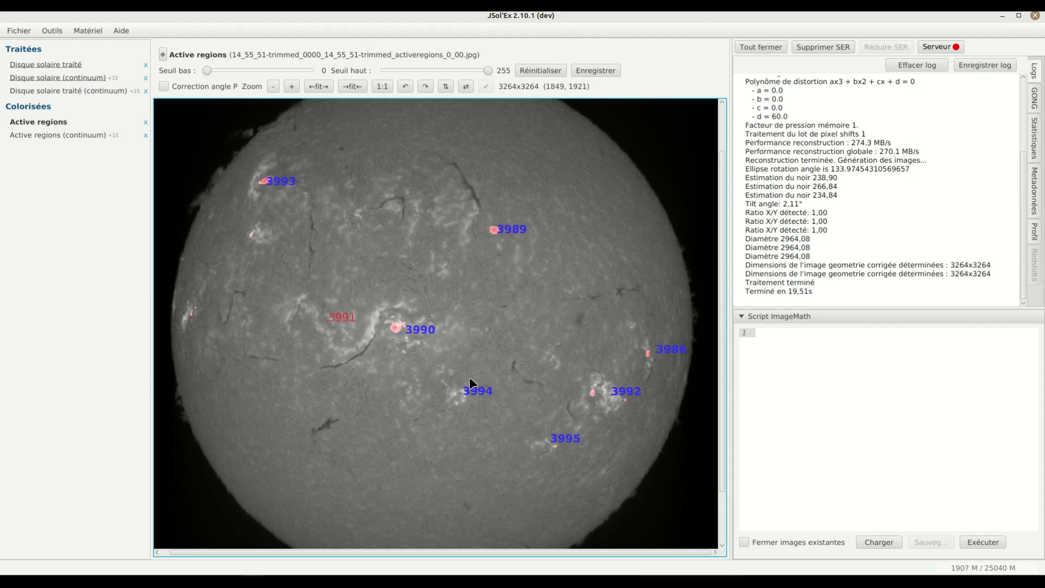
scroll(428, 255, "up", 3)
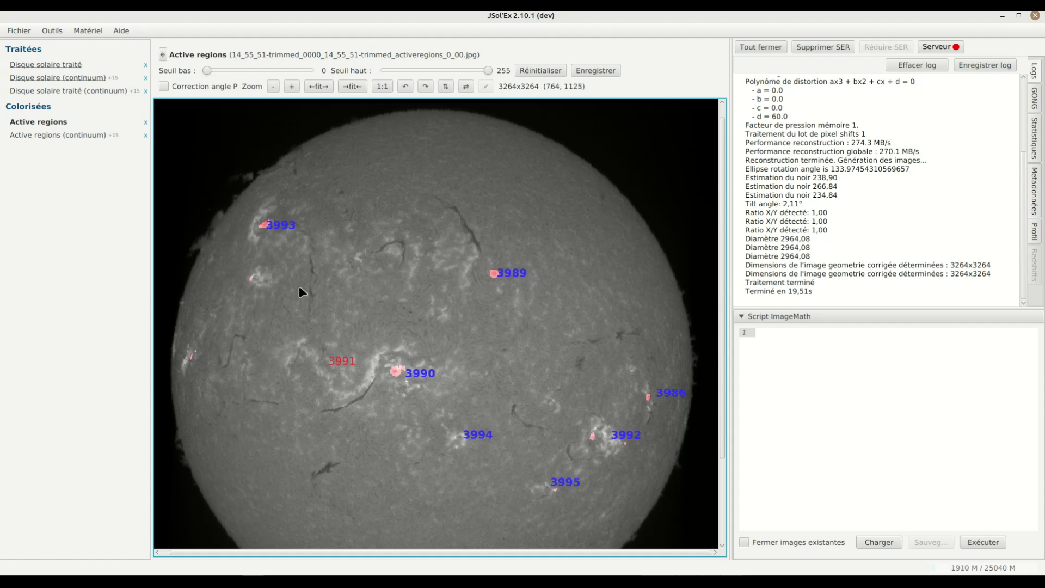
- Reopen the recent file 1455_51-trimmed.ser, review its image enhancement and observation details, and cancel the processing
left_click(19, 31)
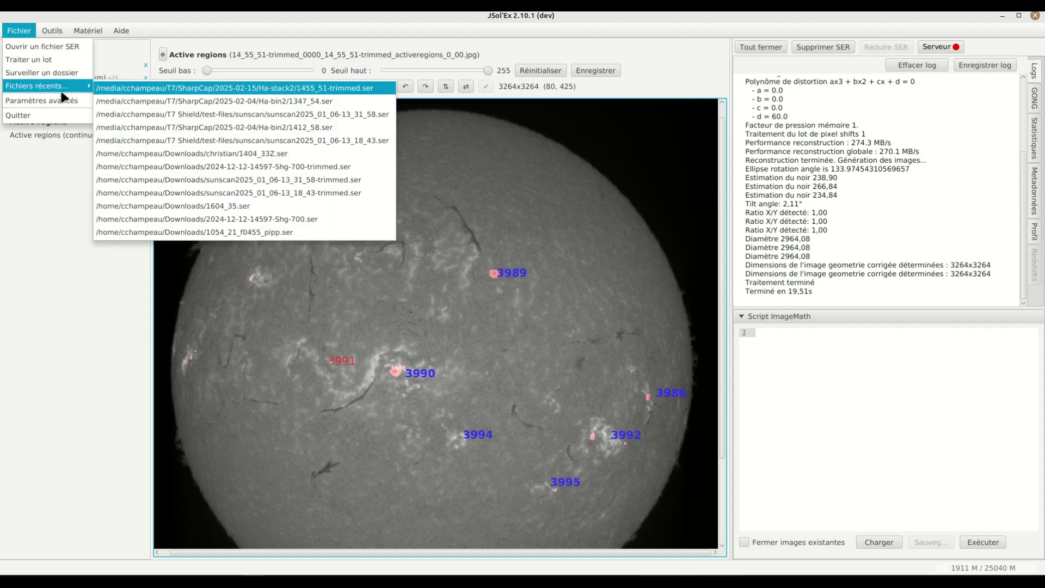
left_click(139, 88)
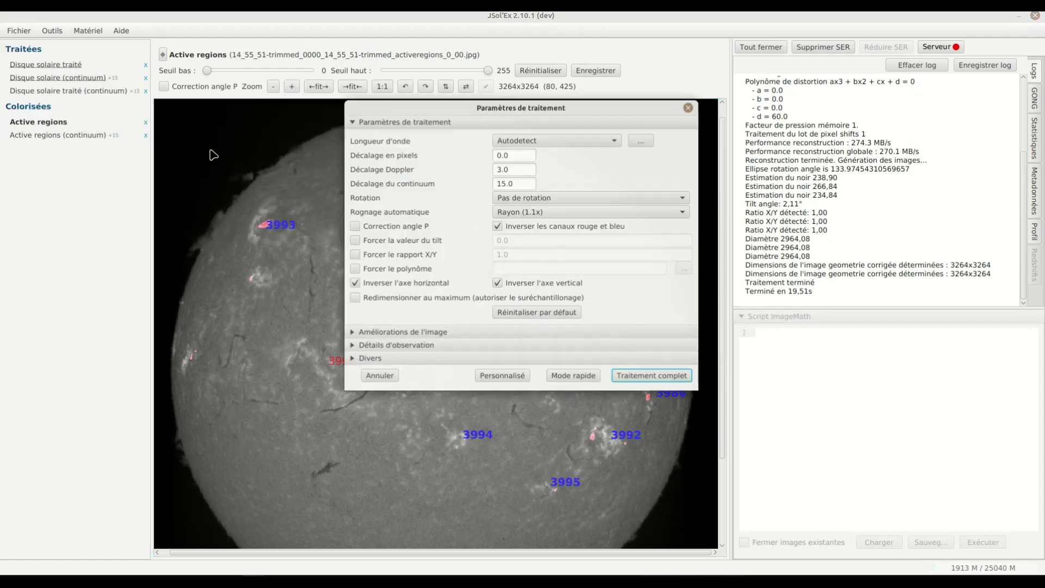
left_click(413, 332)
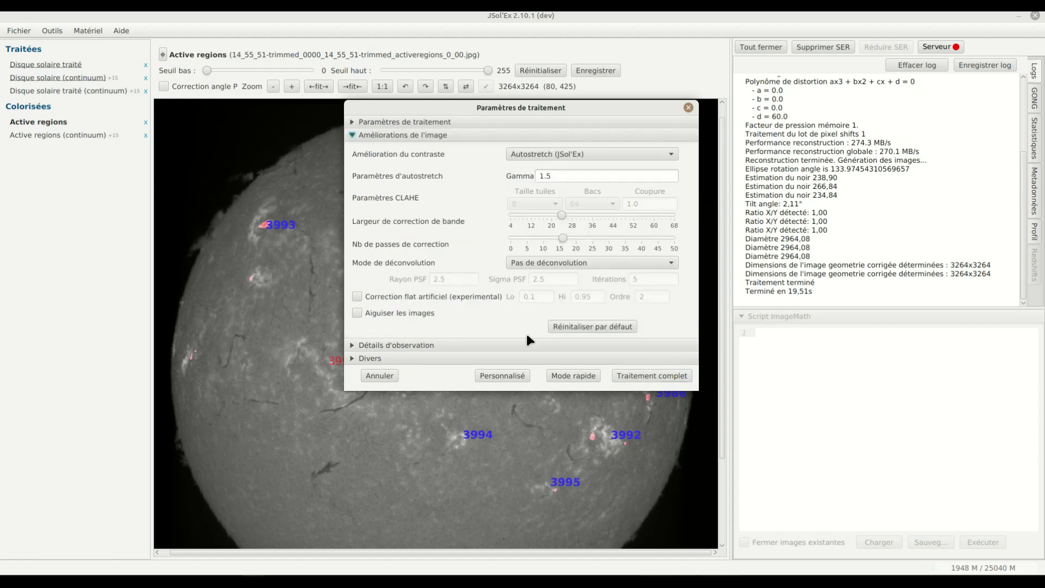
left_click(393, 346)
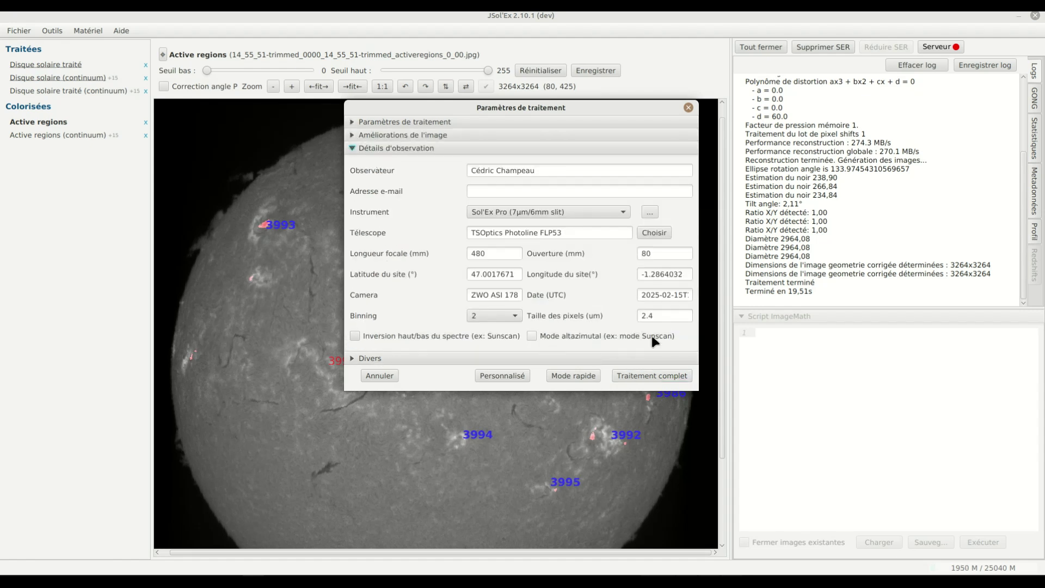
left_click(380, 375)
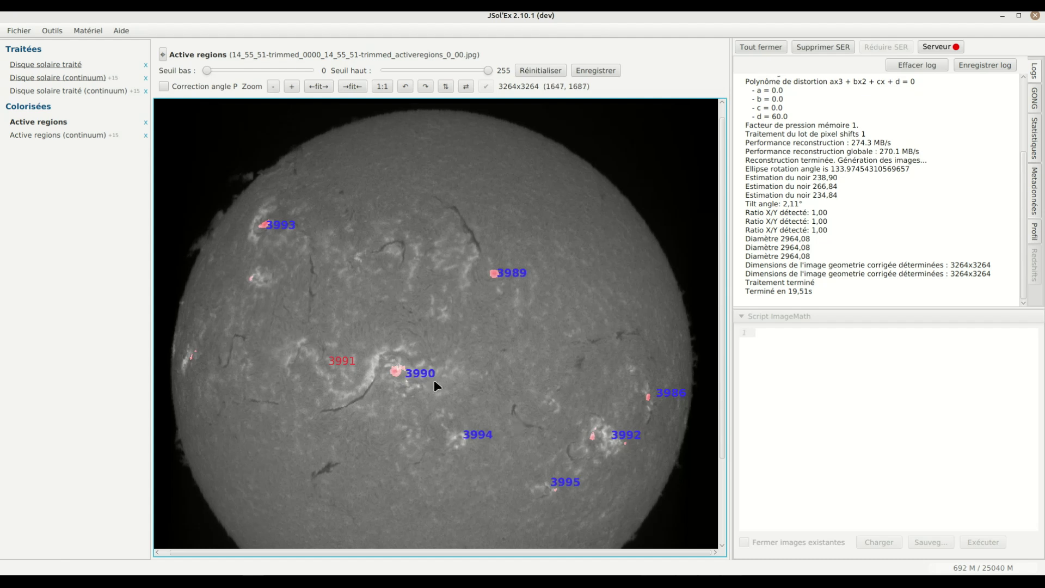
scroll(434, 381, "down", 1)
scroll(434, 382, "up", 1)
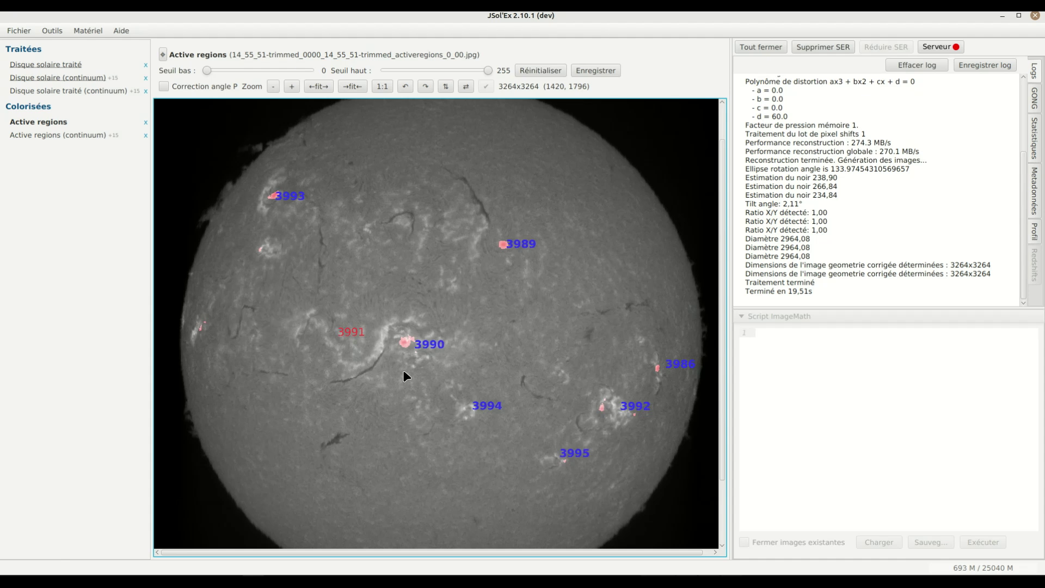
left_click(22, 32)
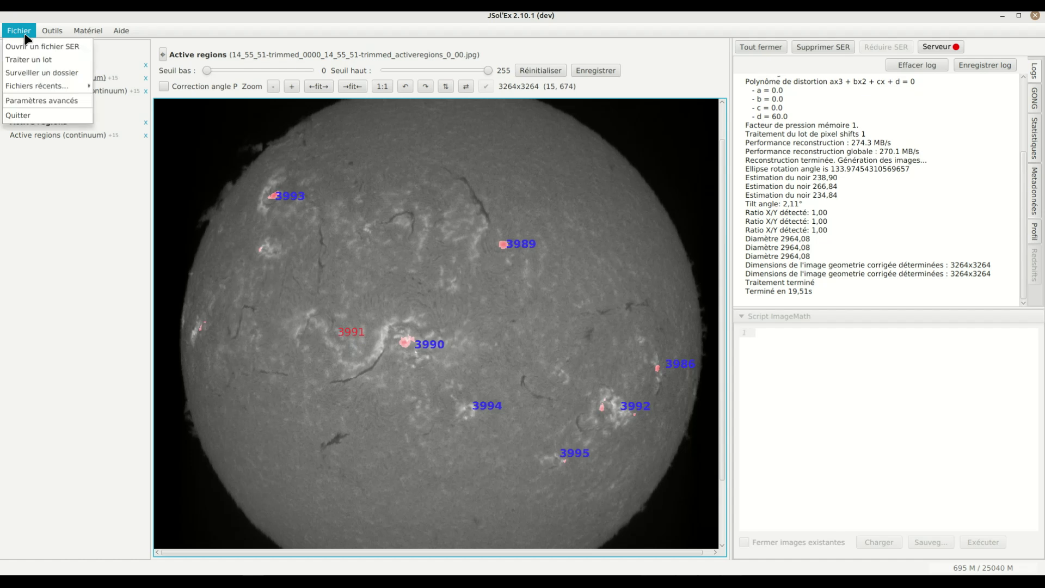
left_click(540, 268)
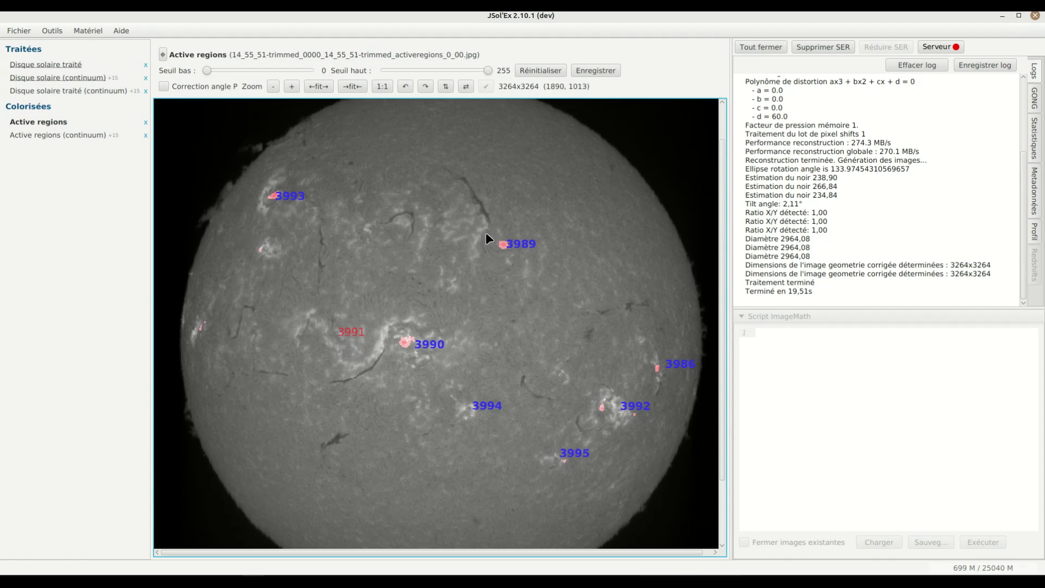
- Reopen the recent file 1455_51-trimmed.ser and run full processing on it with the existing parameters
left_click(19, 30)
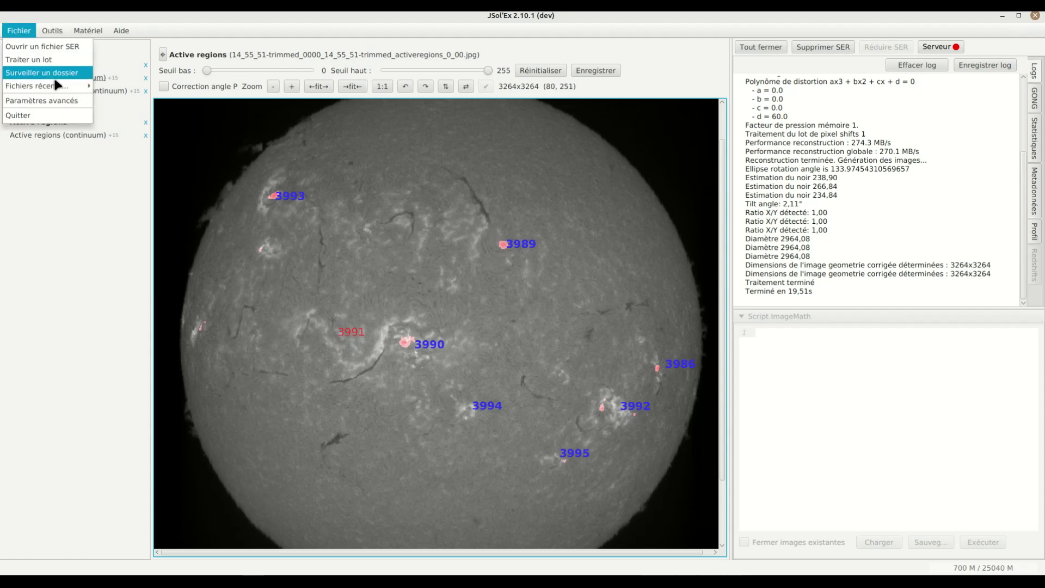
mouse_move(43, 86)
left_click(135, 87)
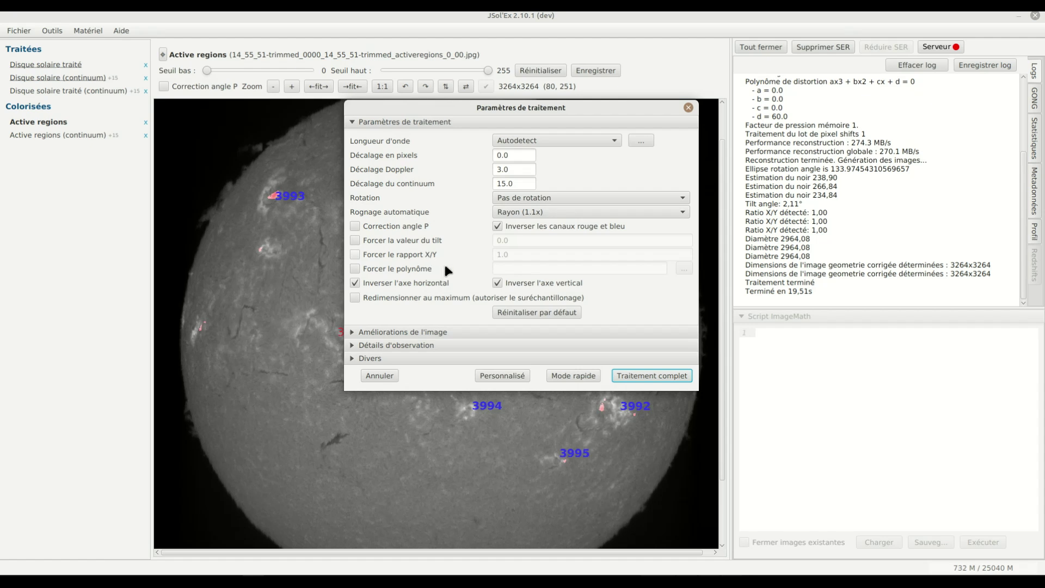
left_click(635, 377)
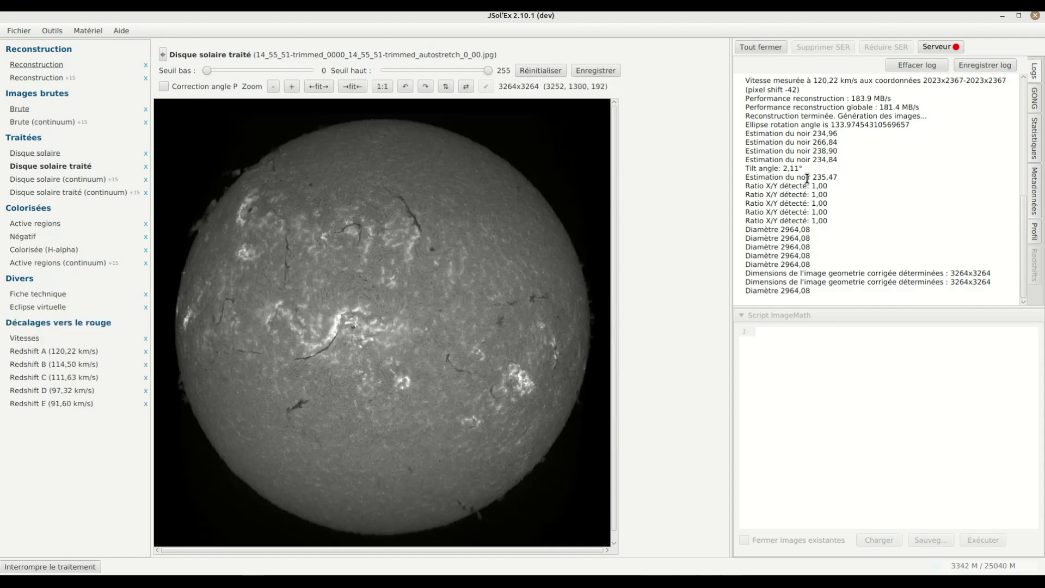
scroll(801, 179, "up", 2)
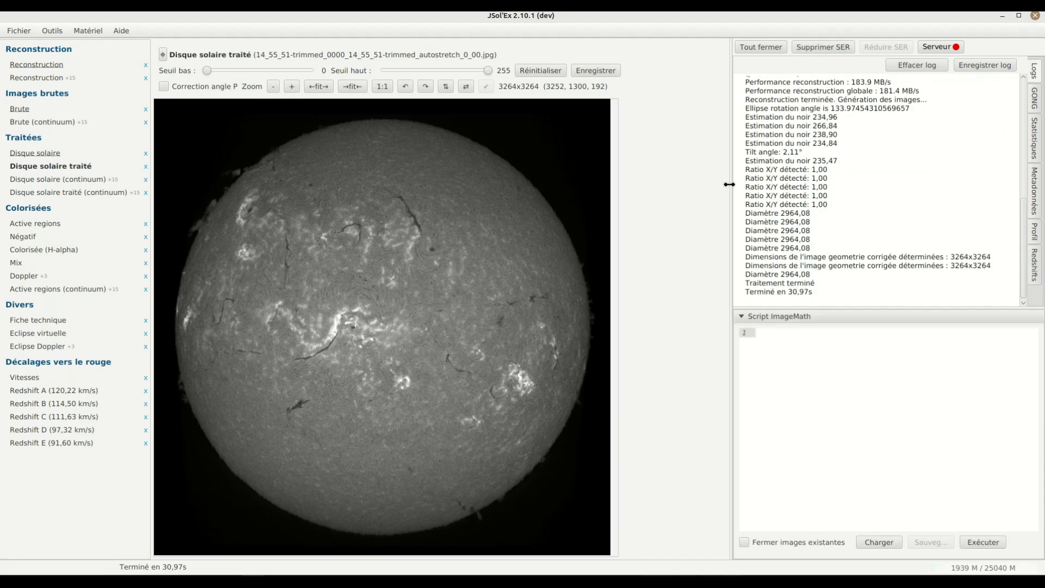
- View the Redshift A, B and C images among the generated redshift results, examining Redshift A up close
left_click(44, 391)
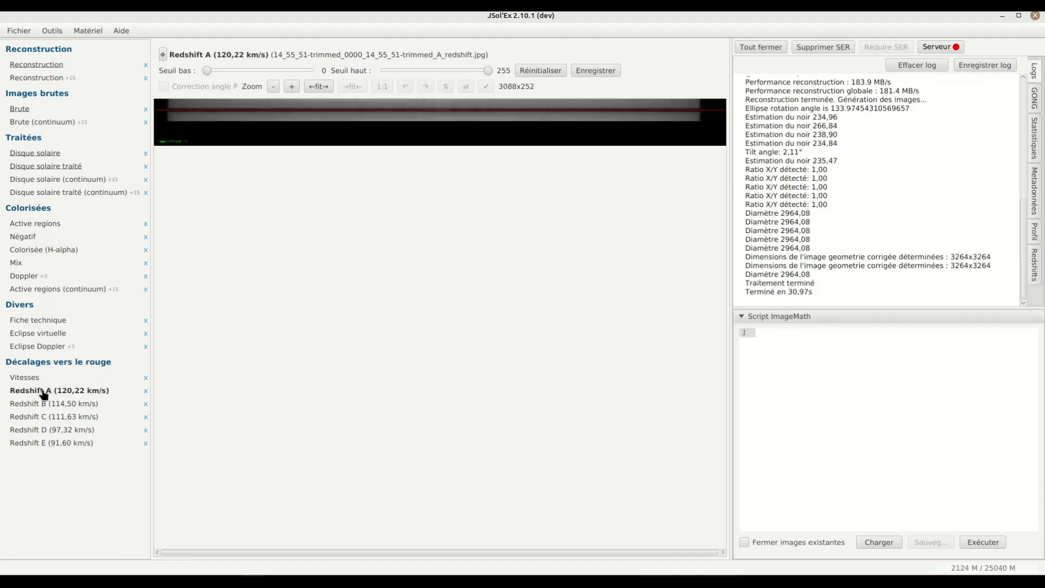
scroll(314, 140, "up", 3)
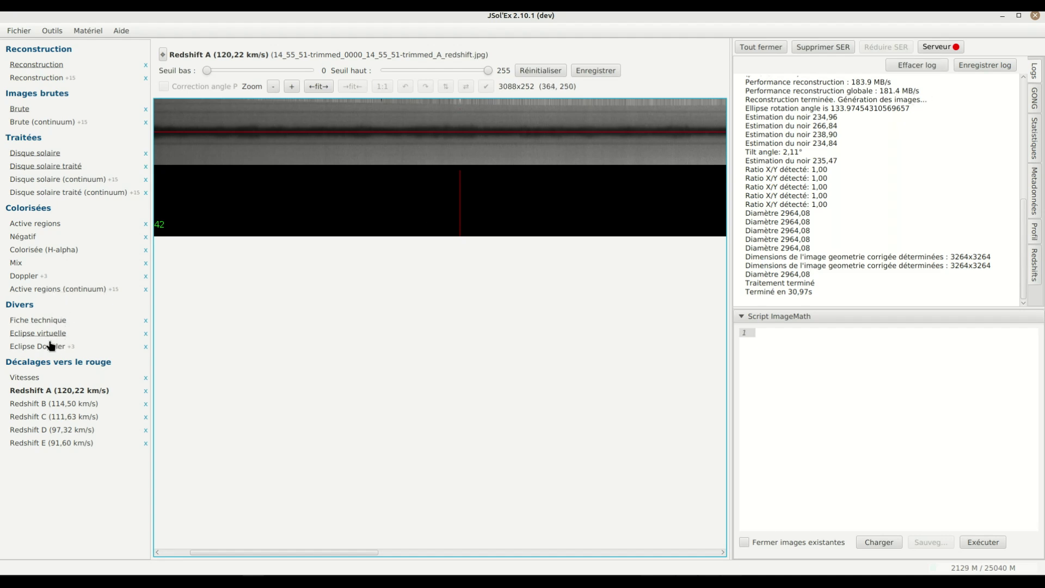
left_click(60, 404)
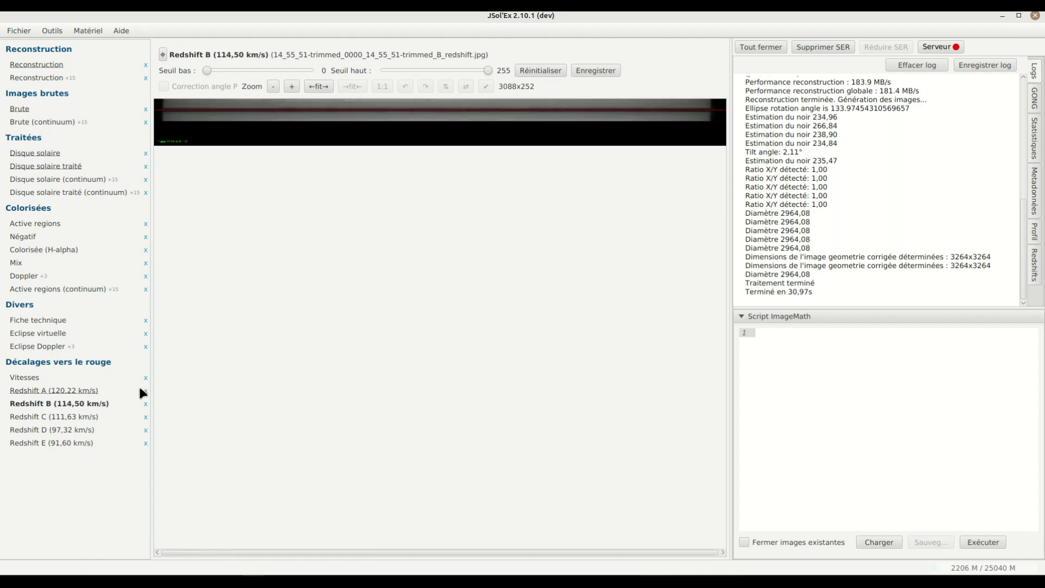
left_click(42, 418)
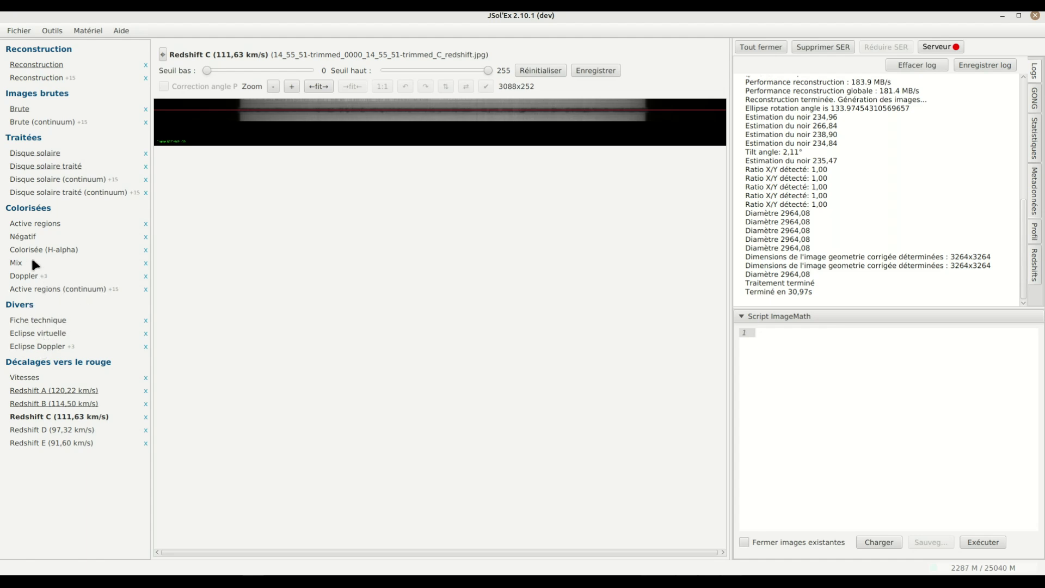
- Display the Active regions image and run the ImageMath script crop_ar(img(-30))
left_click(40, 224)
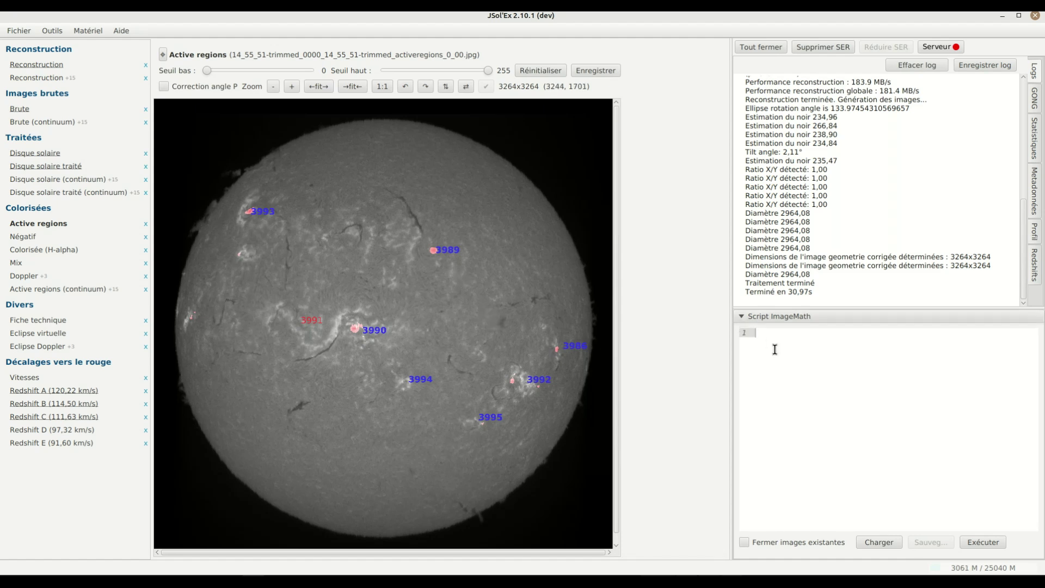
type("crop_ar(img")
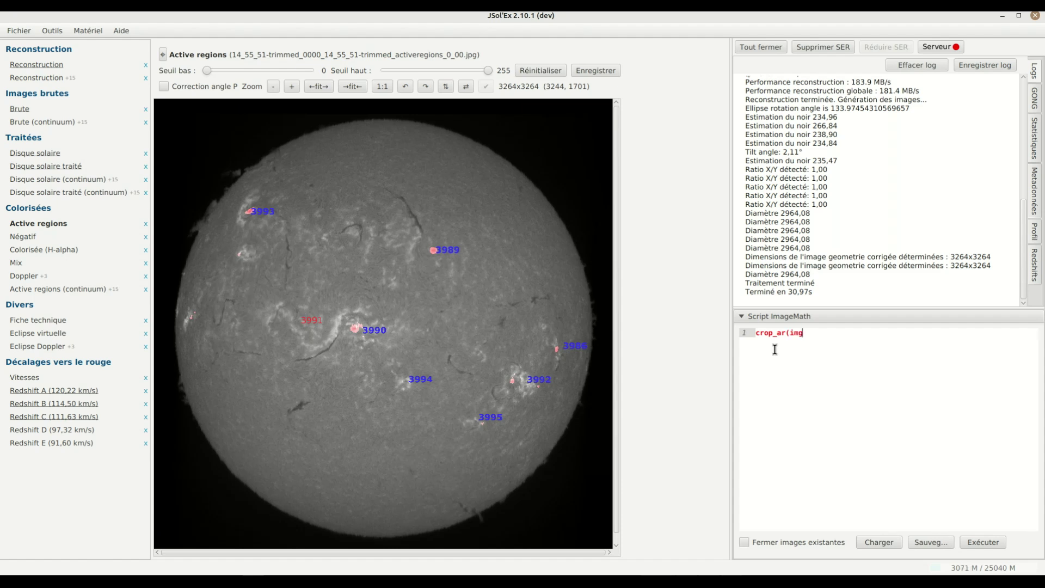
type("(-30))")
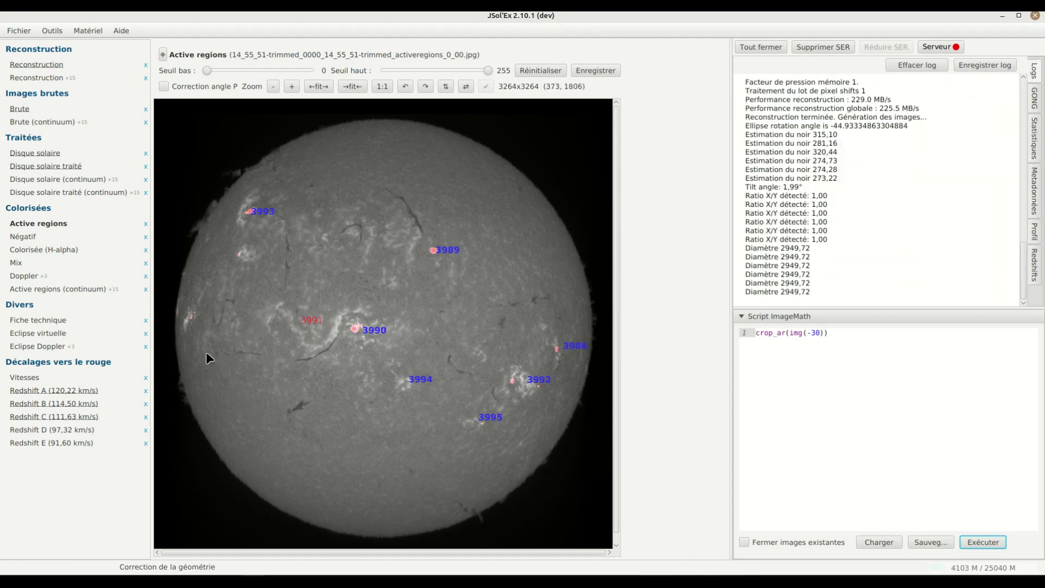
- View and compare the cropped script images imagemath_0_0_1, imagemath_0_0_0 and imagemath_0_0_2, fitting each to the viewer
left_click(43, 322)
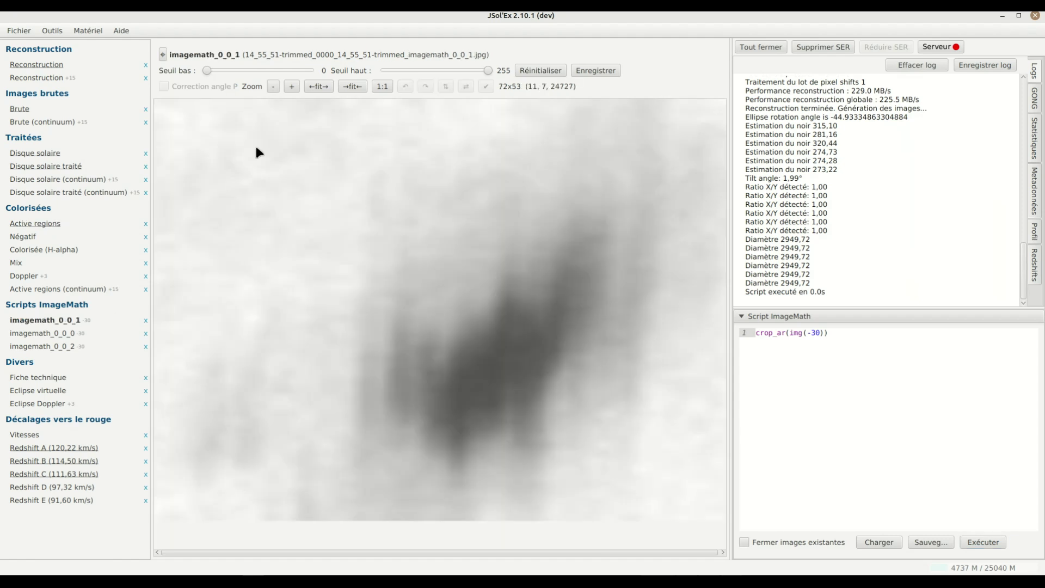
left_click(353, 87)
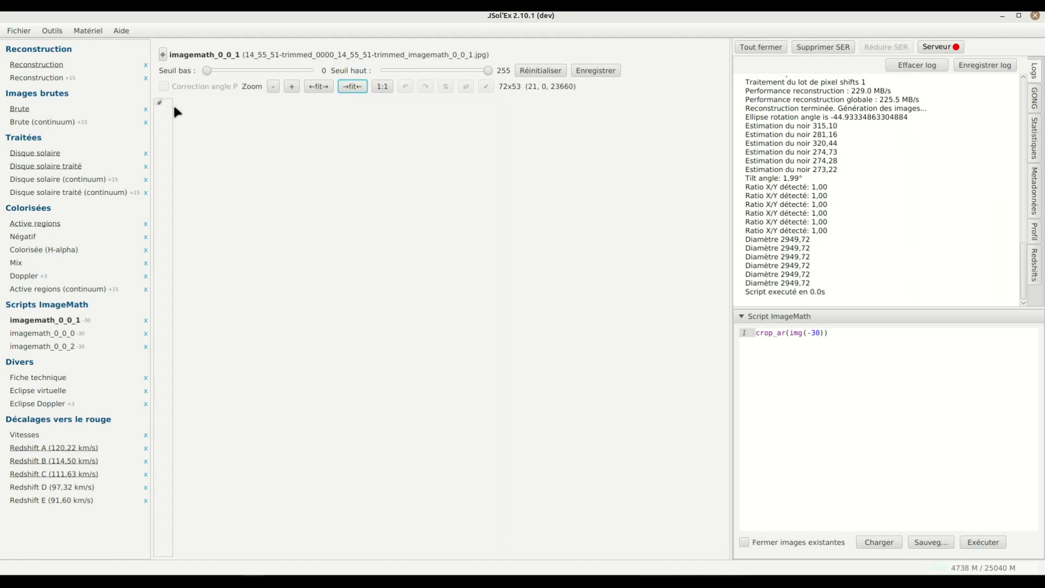
left_click(55, 334)
left_click(352, 88)
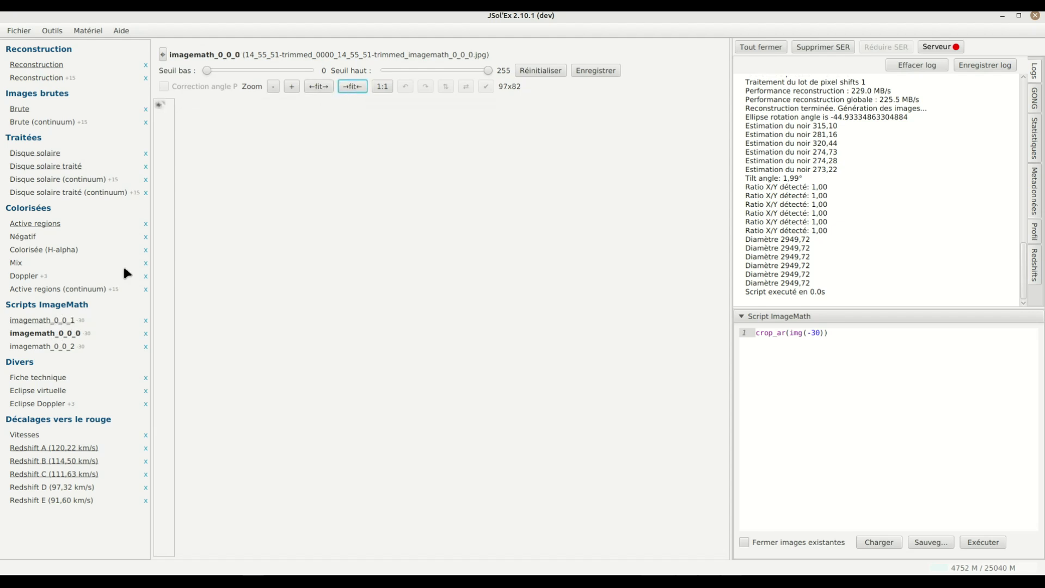
left_click(52, 347)
left_click(354, 87)
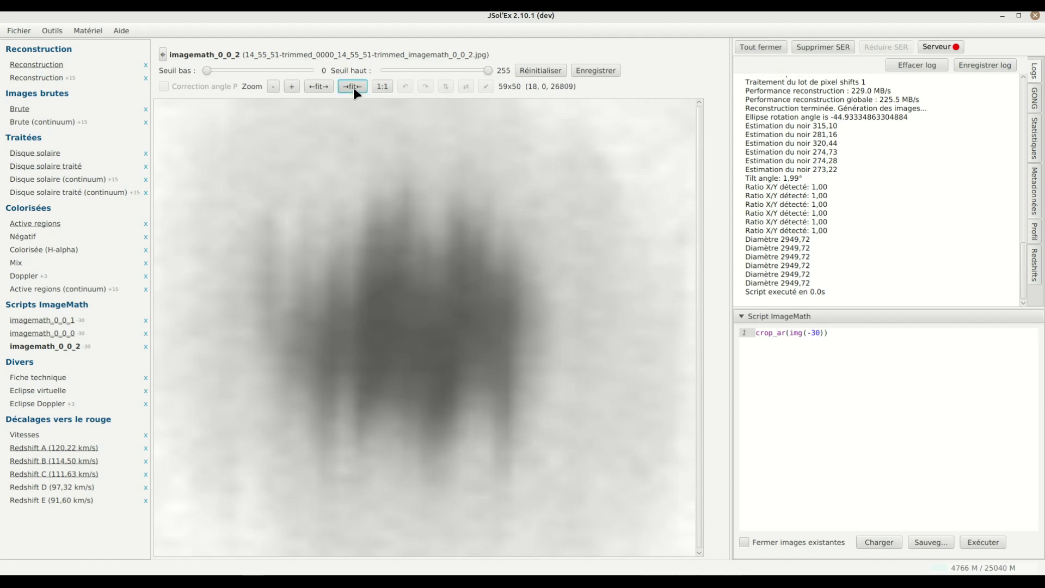
left_click(63, 333)
left_click(64, 324)
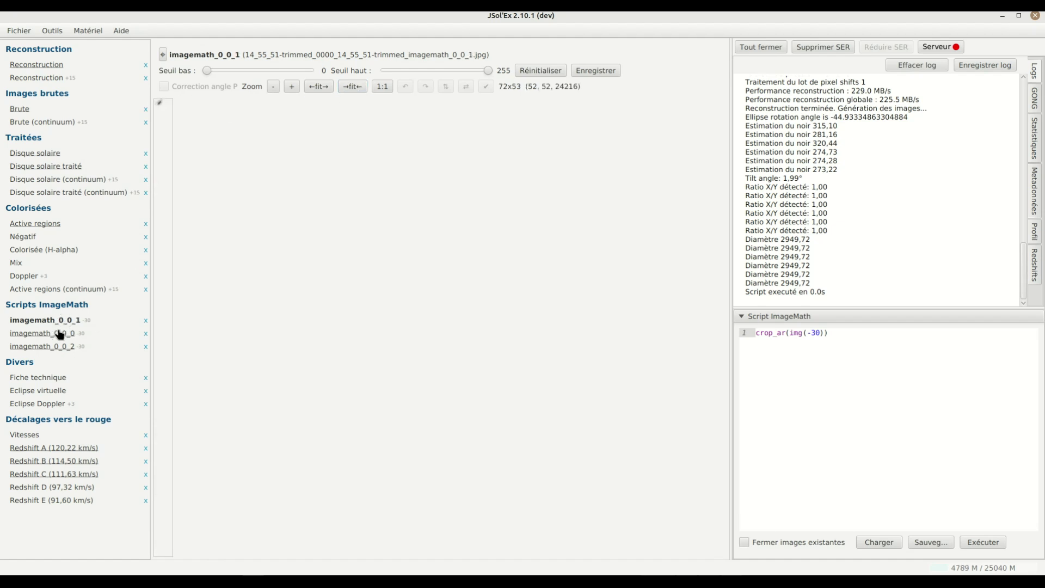
left_click(57, 337)
left_click(49, 349)
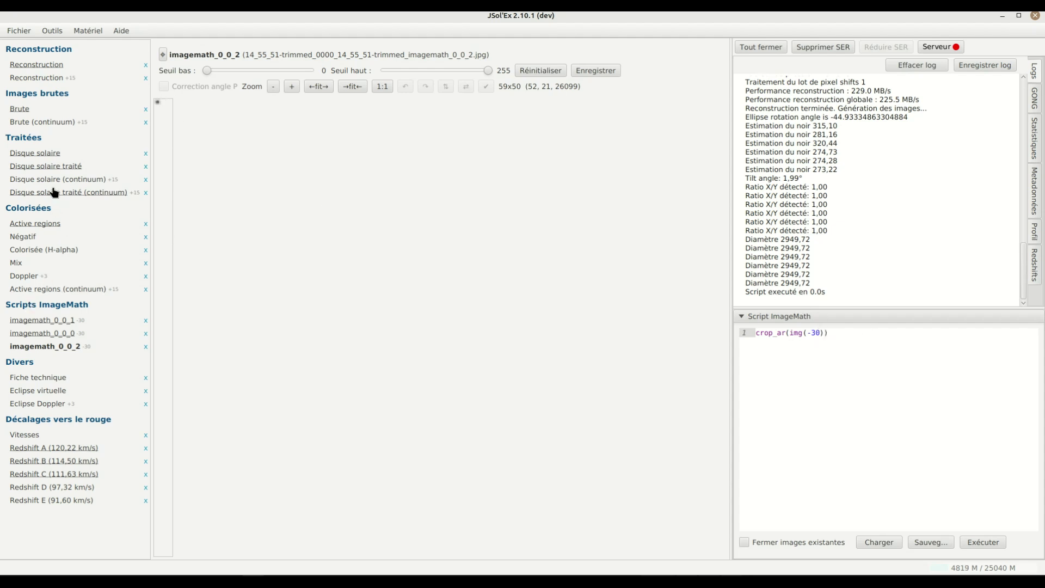
- Examine the technical card image (Fiche technique), including label 3989 up close, the other region labels and the observation details
left_click(46, 379)
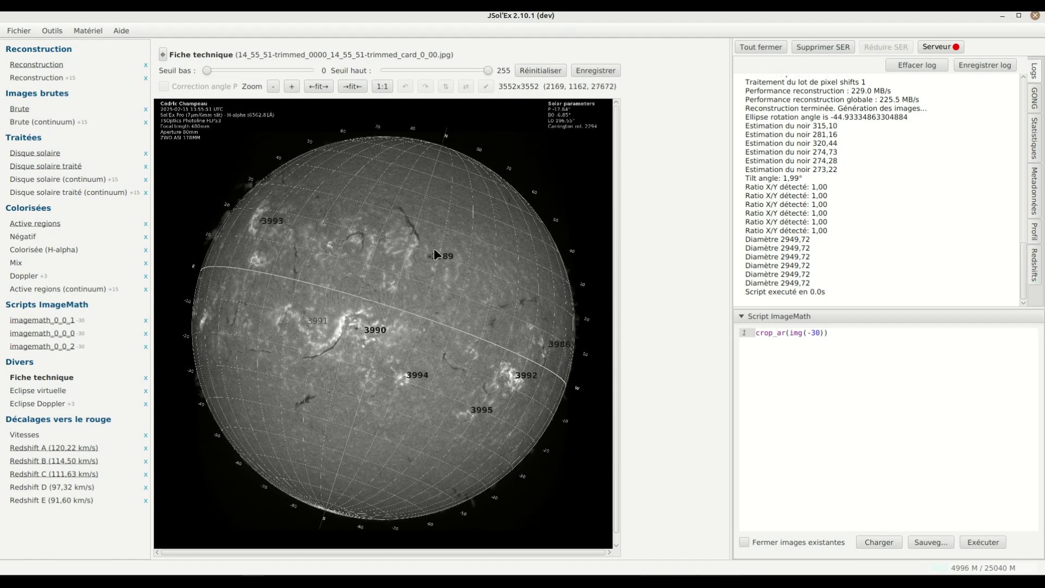
left_click(435, 270)
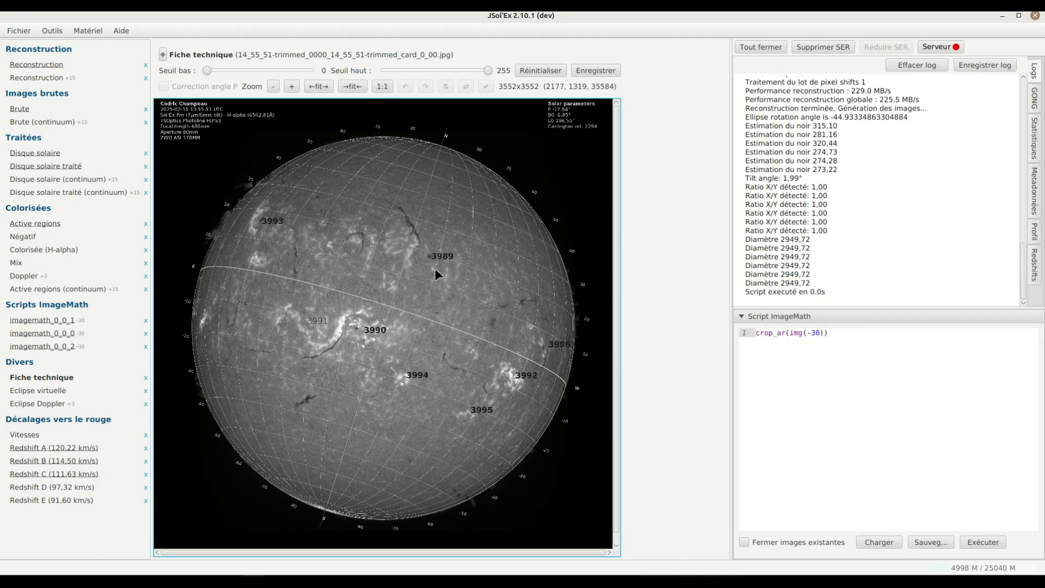
scroll(436, 269, "up", 5)
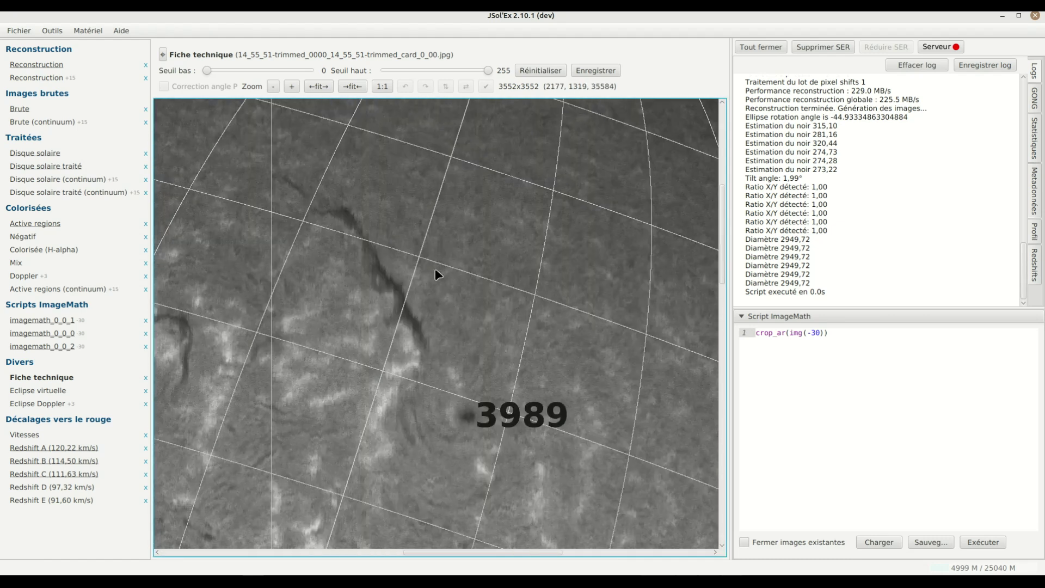
scroll(436, 269, "down", 3)
scroll(334, 321, "down", 5)
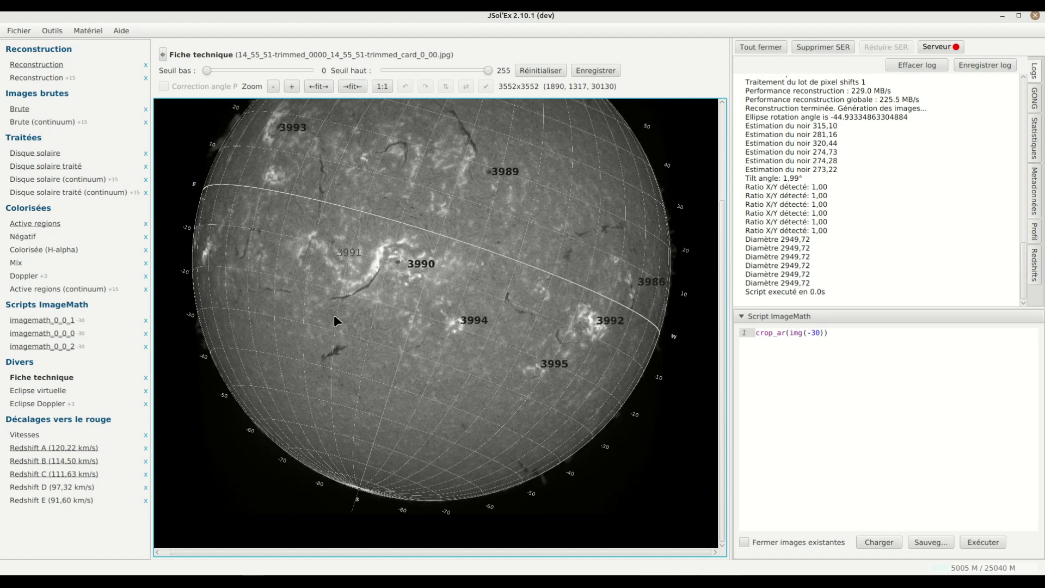
scroll(335, 321, "up", 3)
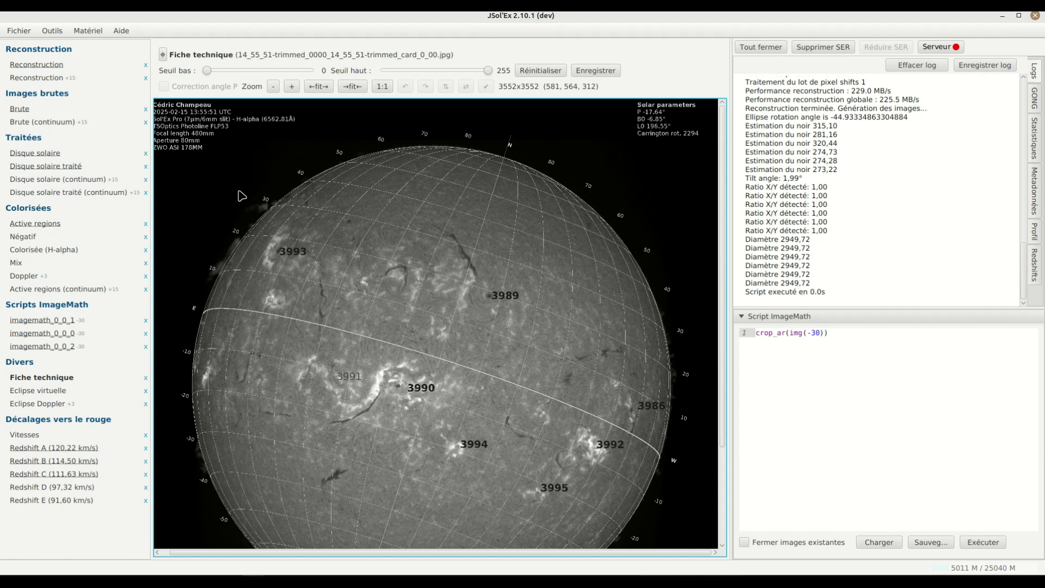
- Open sunscan_2025_01_06-13_18_43-trimmed.ser from the Downloads folder and process it in quick mode (Mode rapide)
left_click(16, 31)
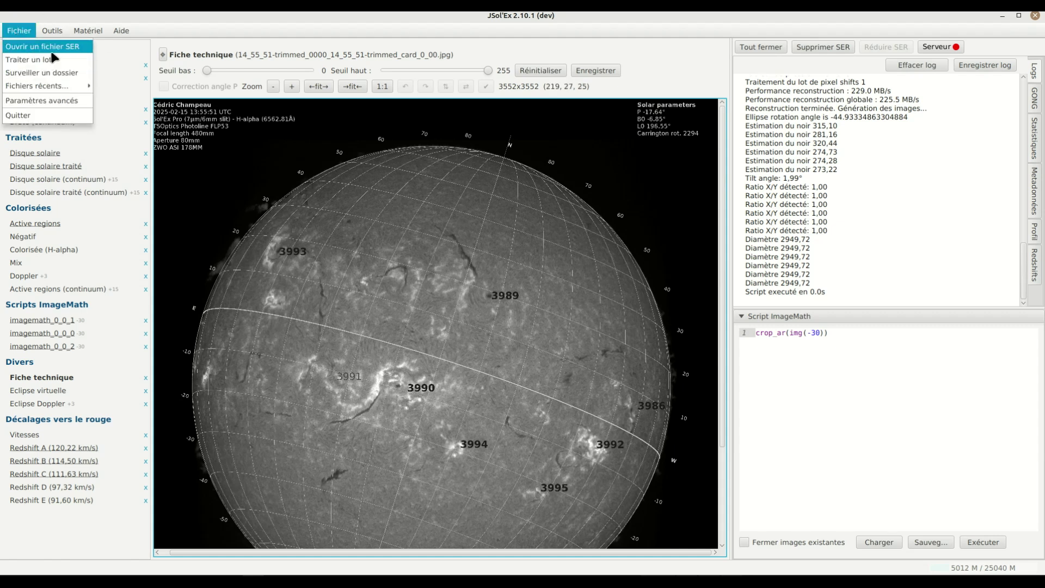
left_click(52, 48)
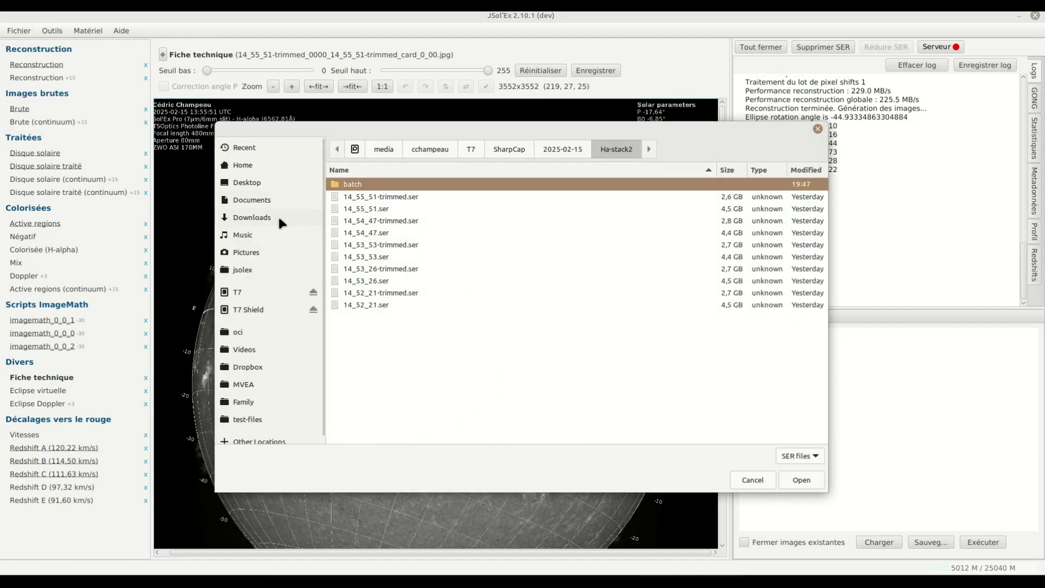
scroll(406, 251, "down", 10)
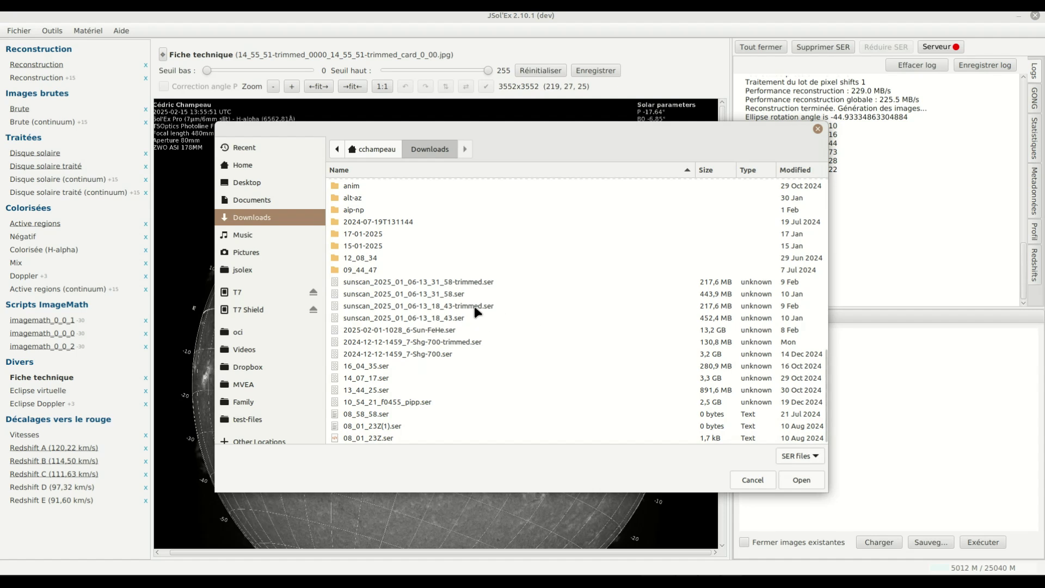
left_click(475, 306)
key("Return")
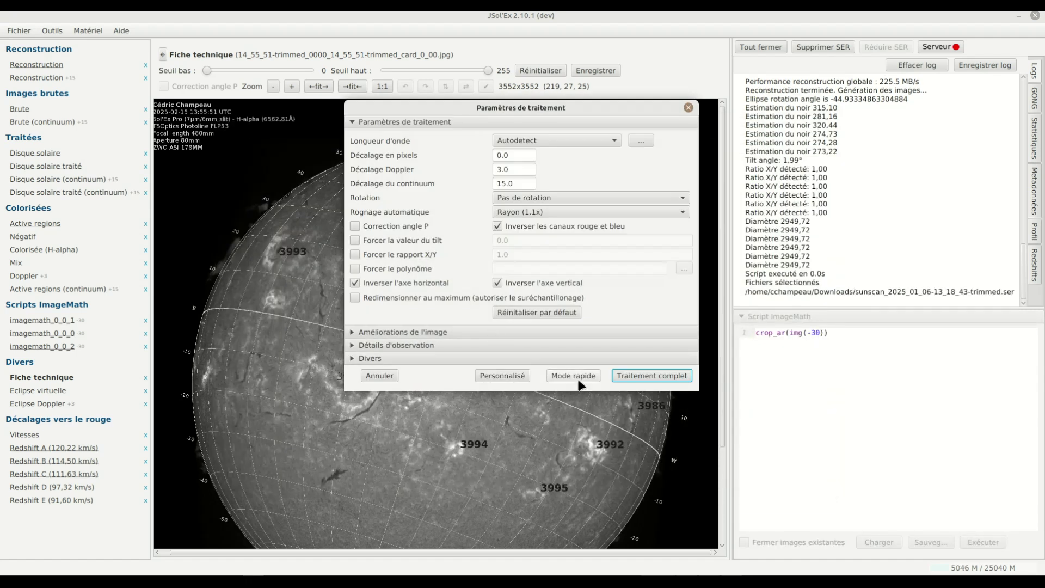
left_click(579, 379)
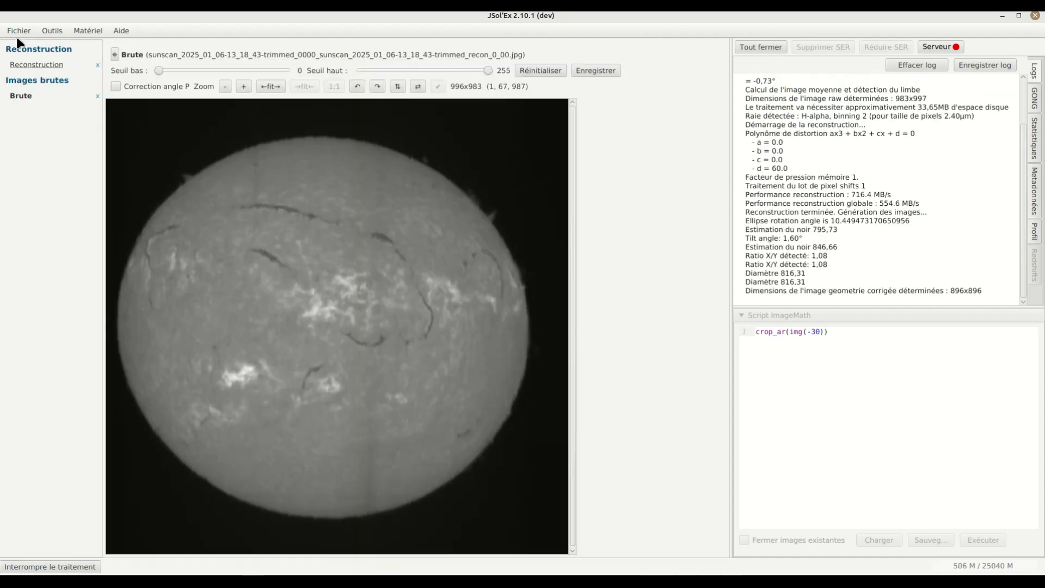
- Open 16_04_35.ser from the Downloads folder and process it in quick mode
left_click(19, 30)
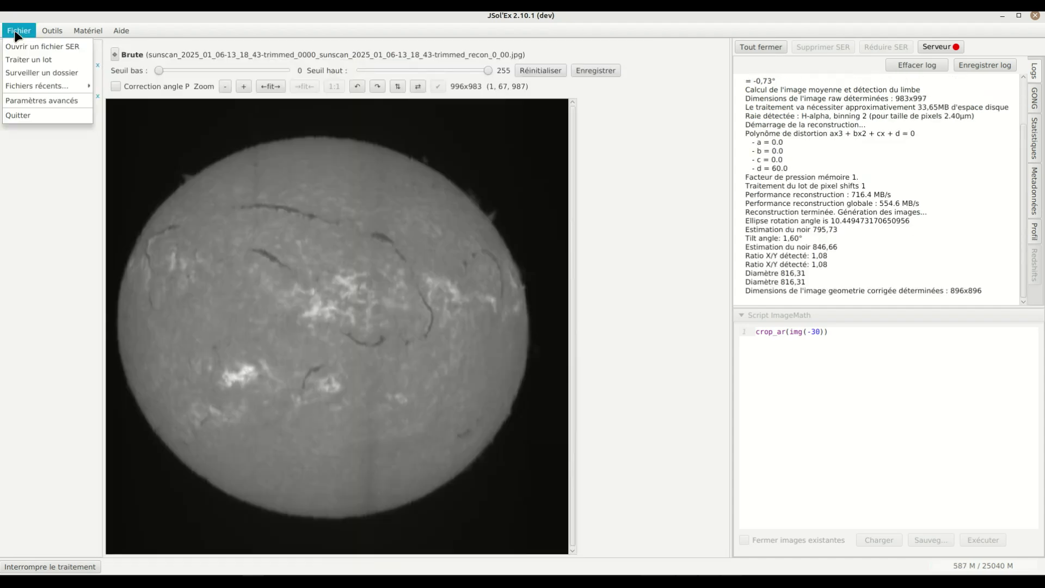
left_click(27, 45)
scroll(489, 292, "down", 15)
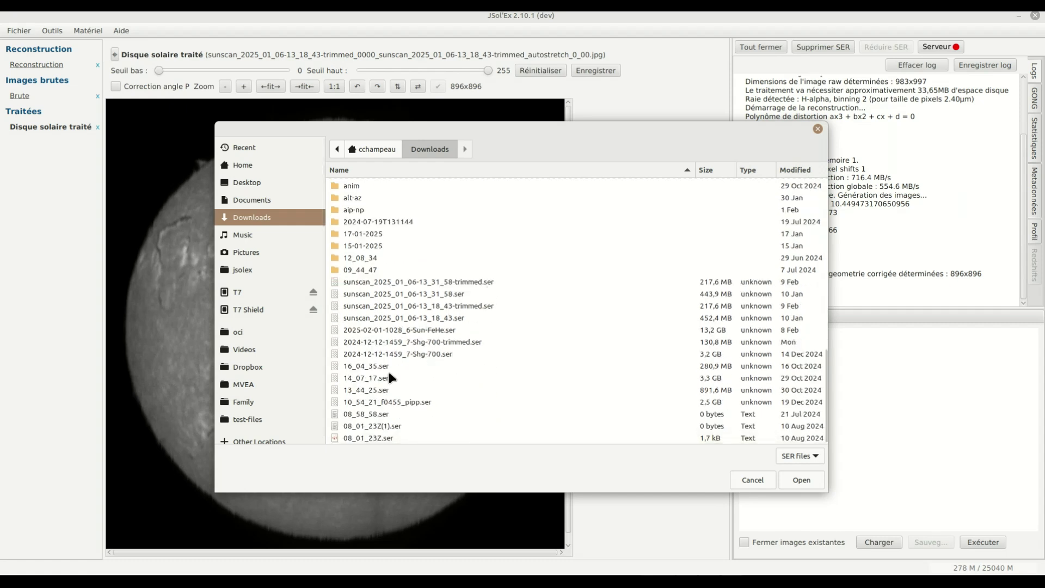
double_click(546, 367)
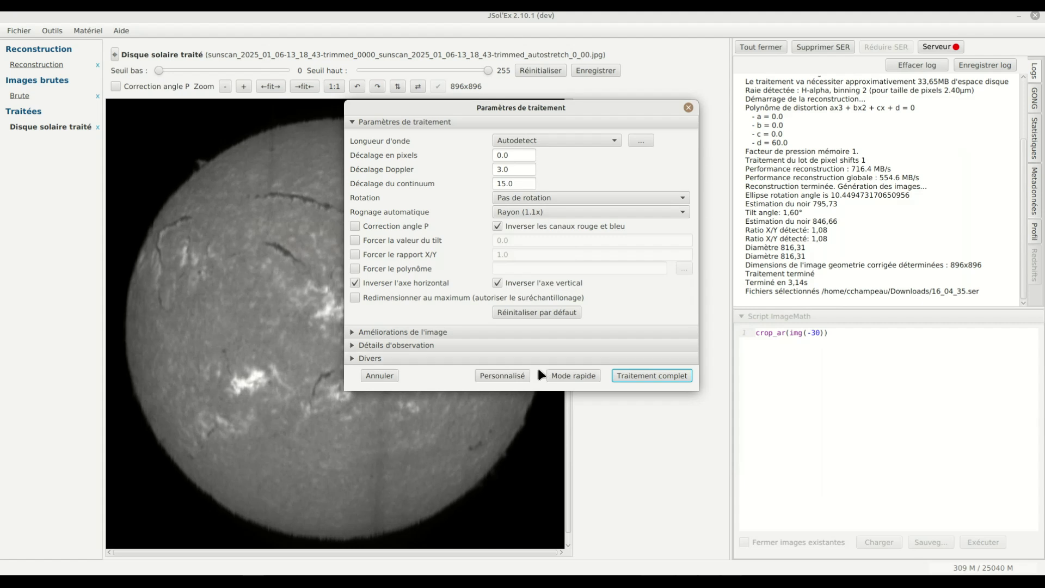
left_click(561, 375)
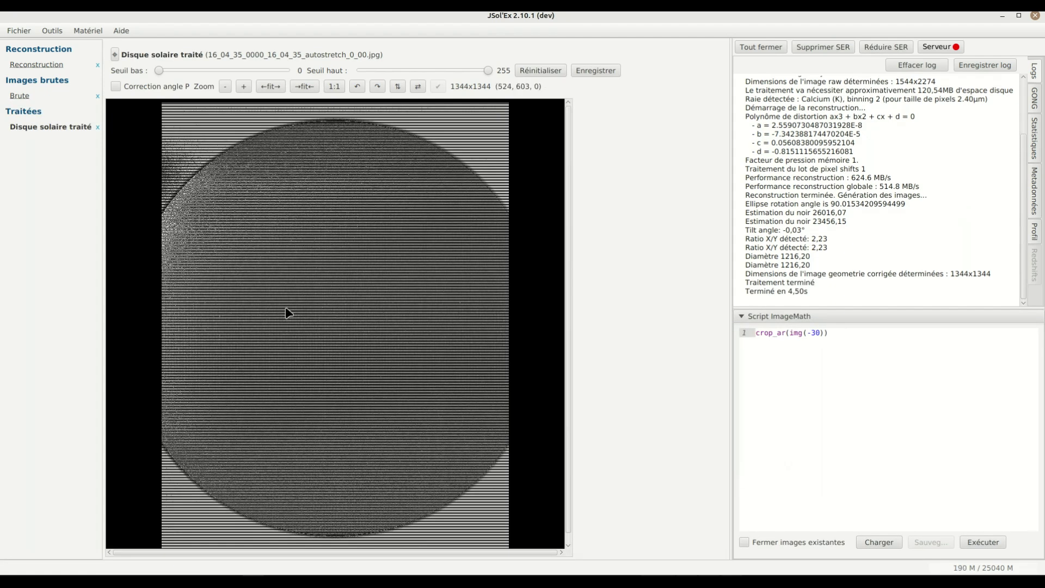
- Check the Reconstruction and Brute images of 16_04_35.ser, then delete that SER file and confirm the deletion
left_click(38, 66)
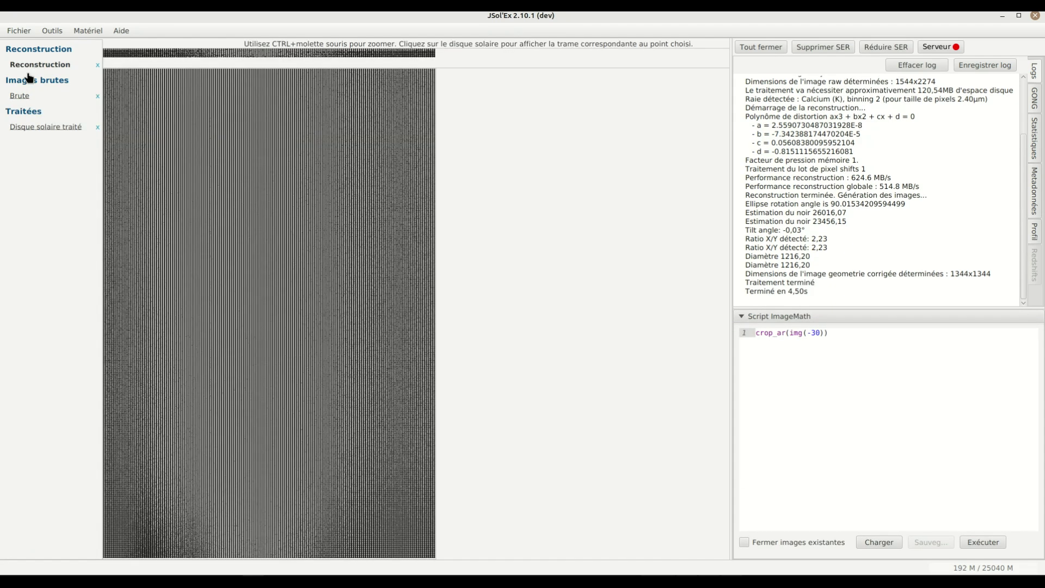
left_click(9, 98)
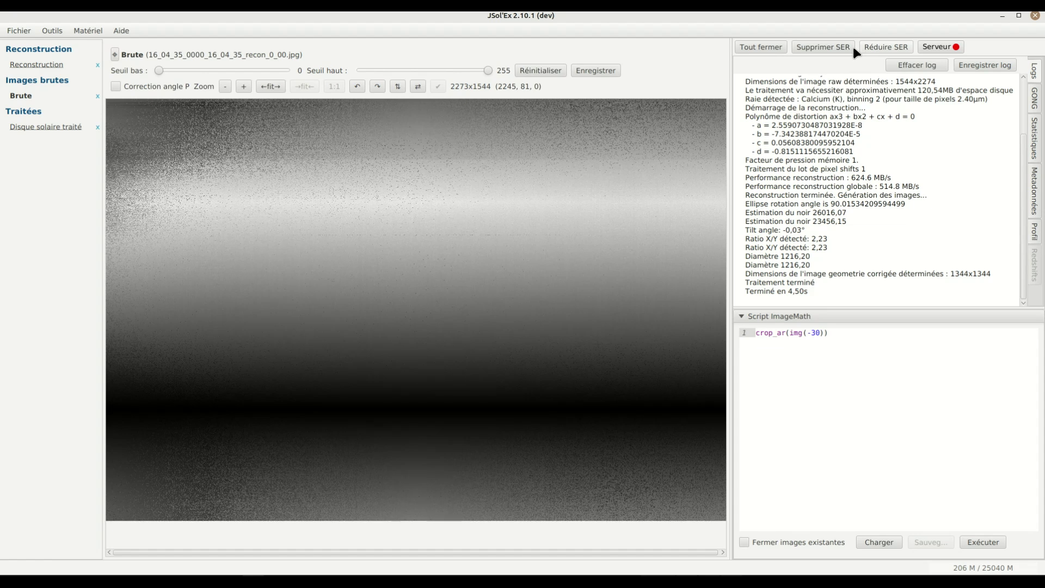
left_click(836, 47)
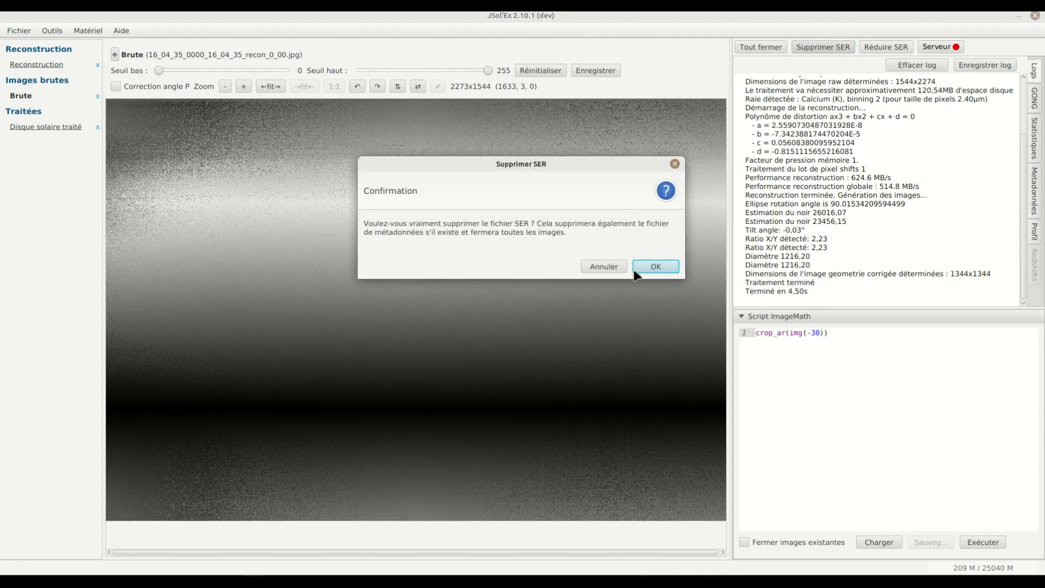
left_click(666, 266)
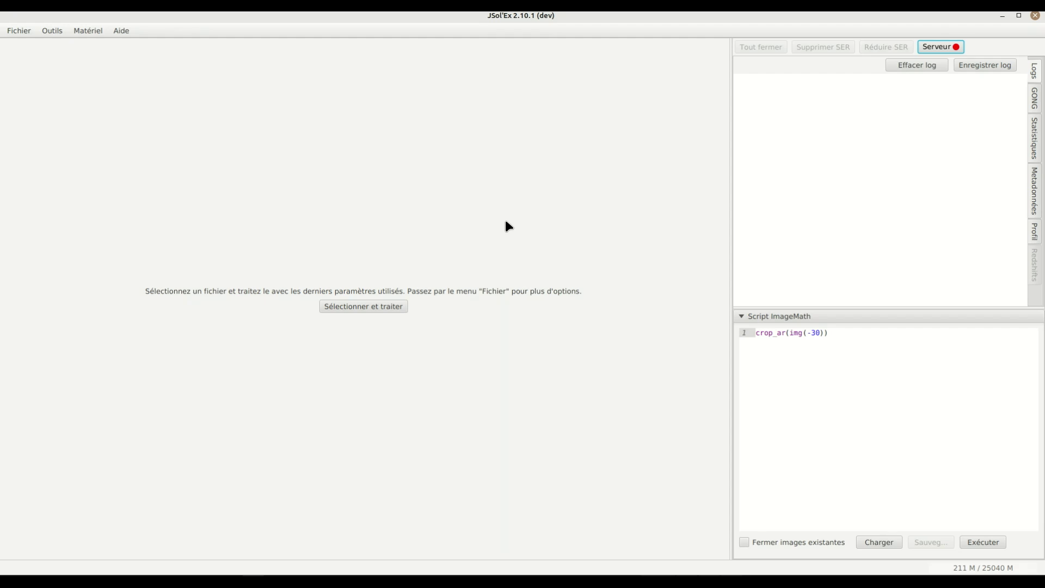
- Open 14_14_37.ser from SharpCap/2025-02-15/Ha-stack on the T7 drive and process it in quick mode
left_click(19, 30)
left_click(29, 48)
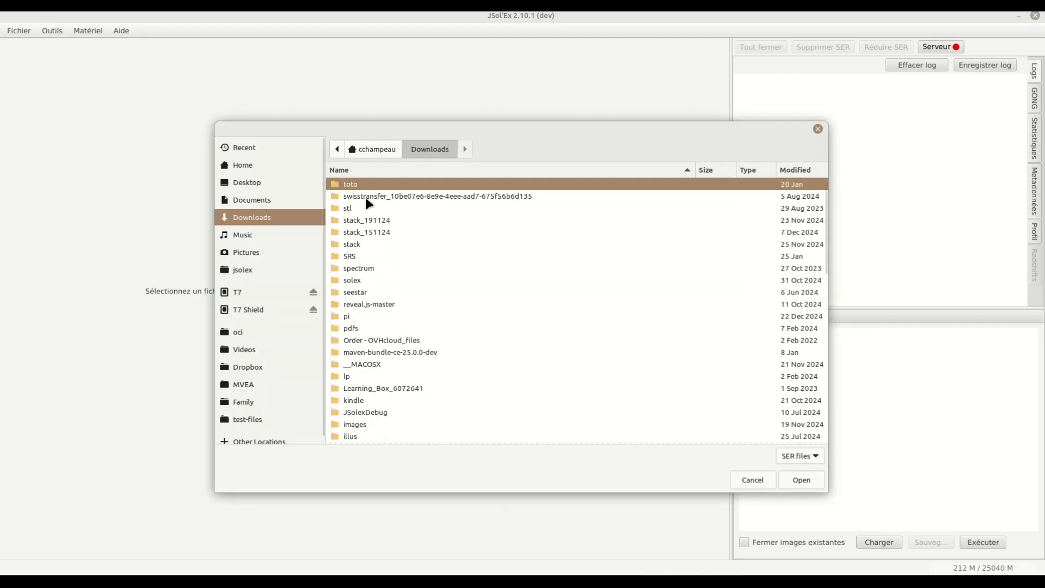
scroll(428, 305, "down", 5)
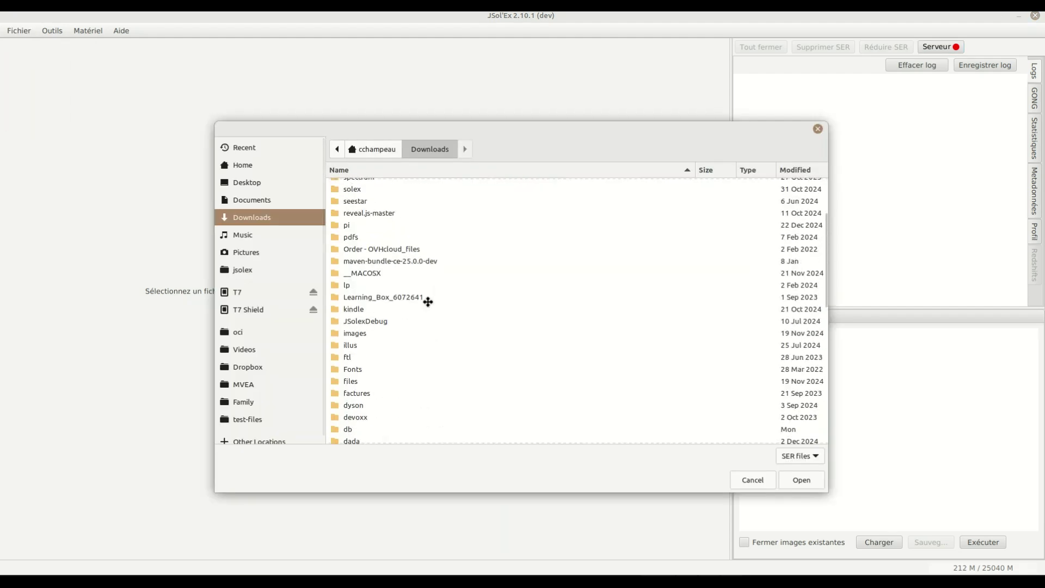
left_click(275, 310)
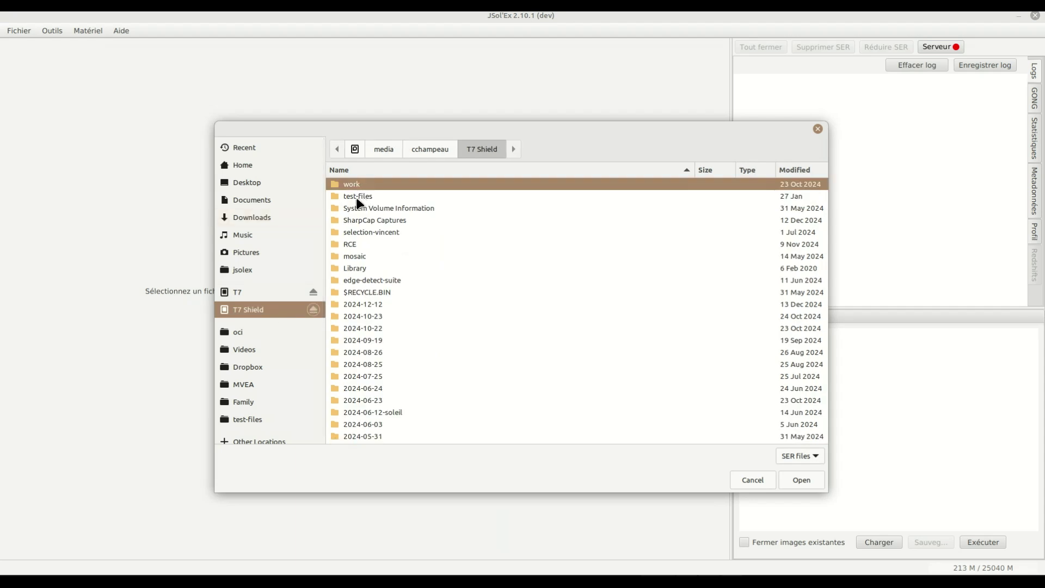
left_click(246, 290)
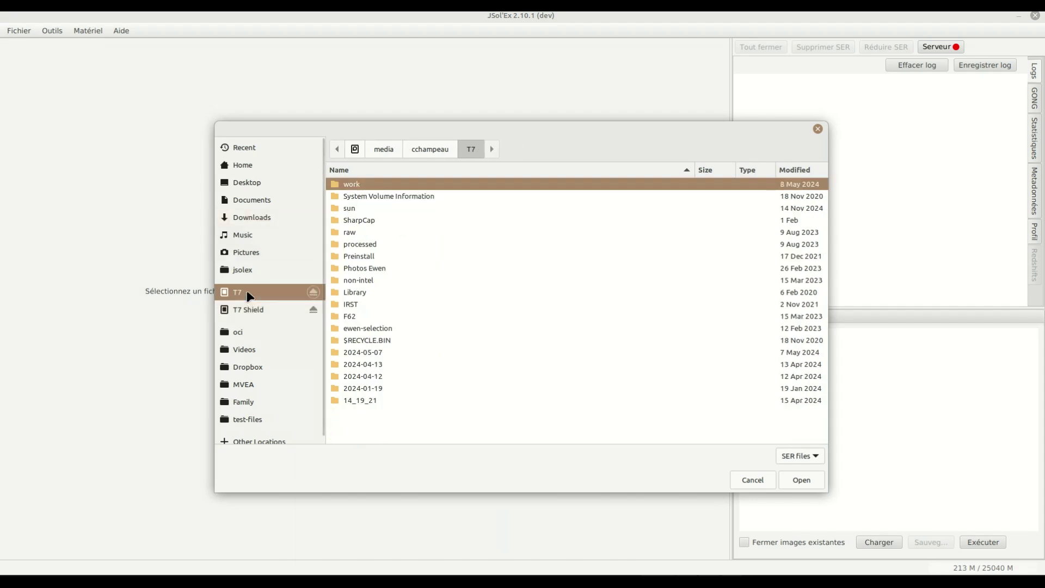
double_click(365, 219)
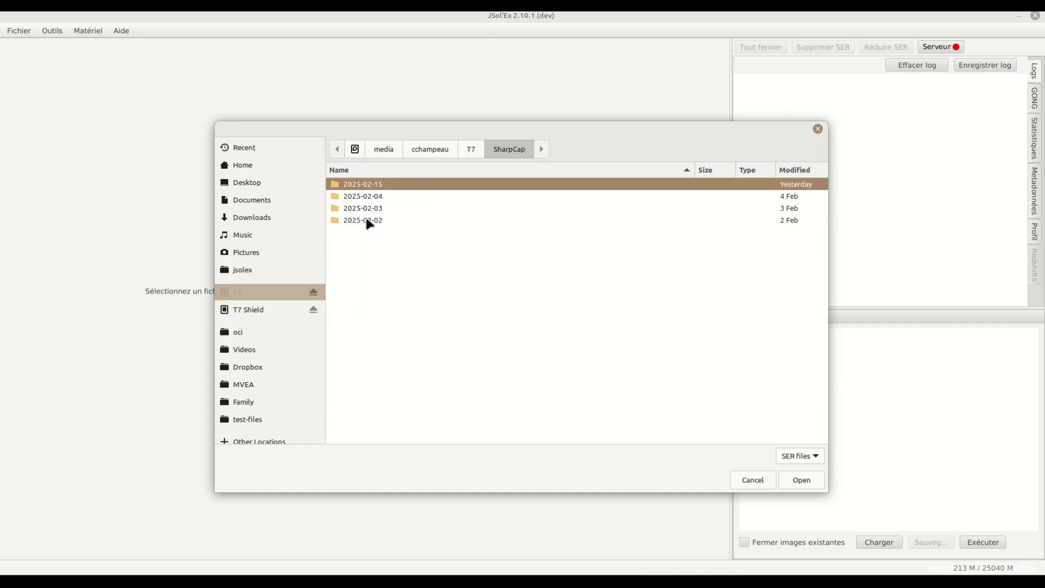
double_click(364, 186)
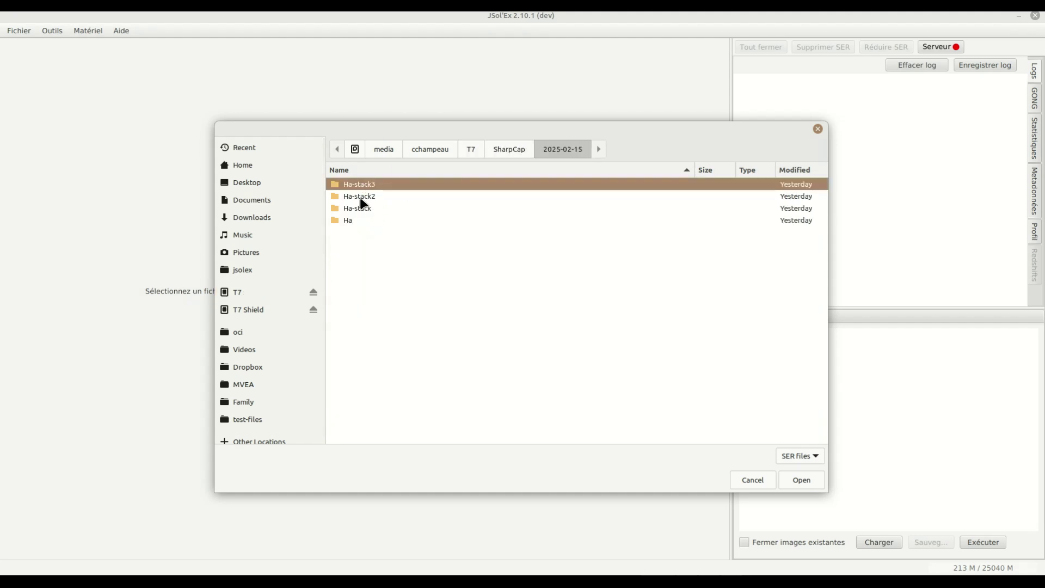
double_click(357, 209)
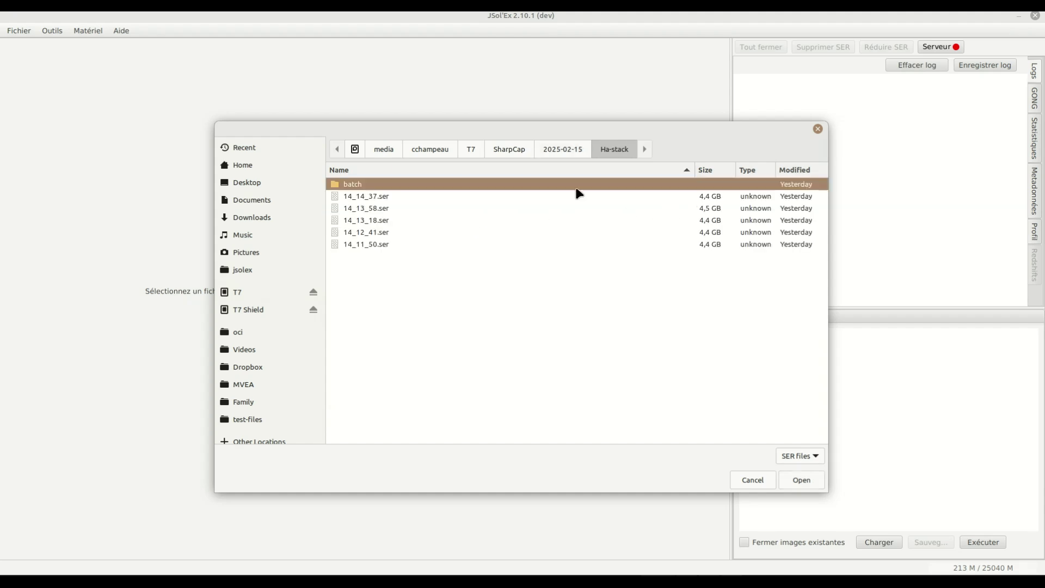
double_click(376, 197)
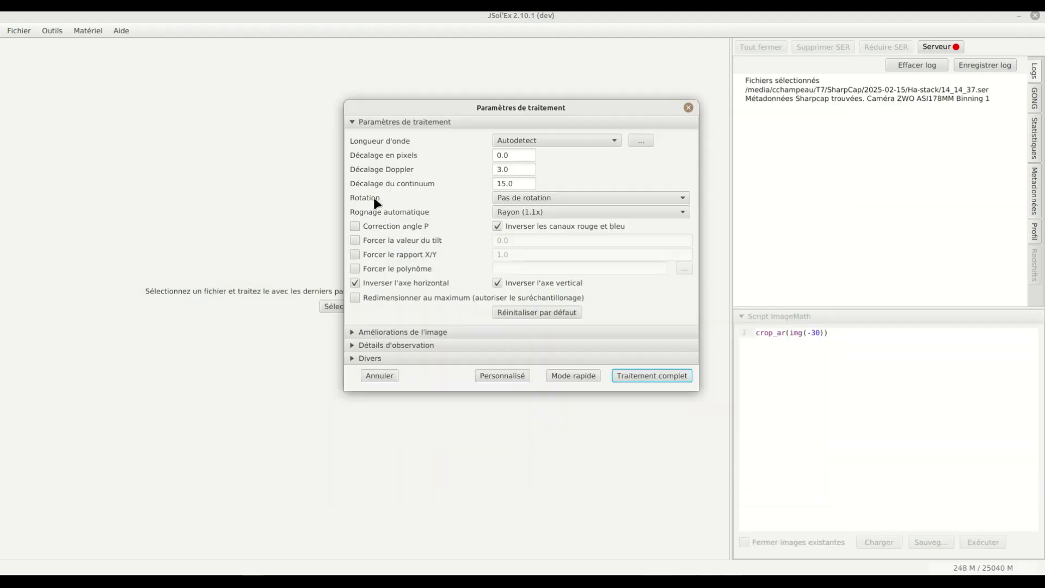
left_click(572, 377)
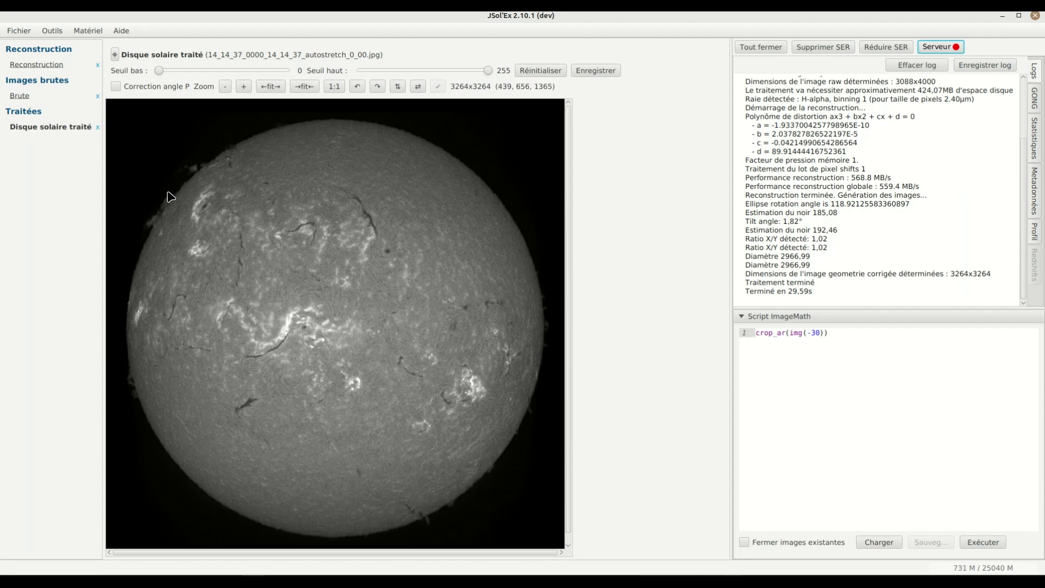
- Inspect 14_14_37.ser in the video analyser, viewing individual frames up to frame 3355, and close the analyser
left_click(53, 31)
left_click(62, 48)
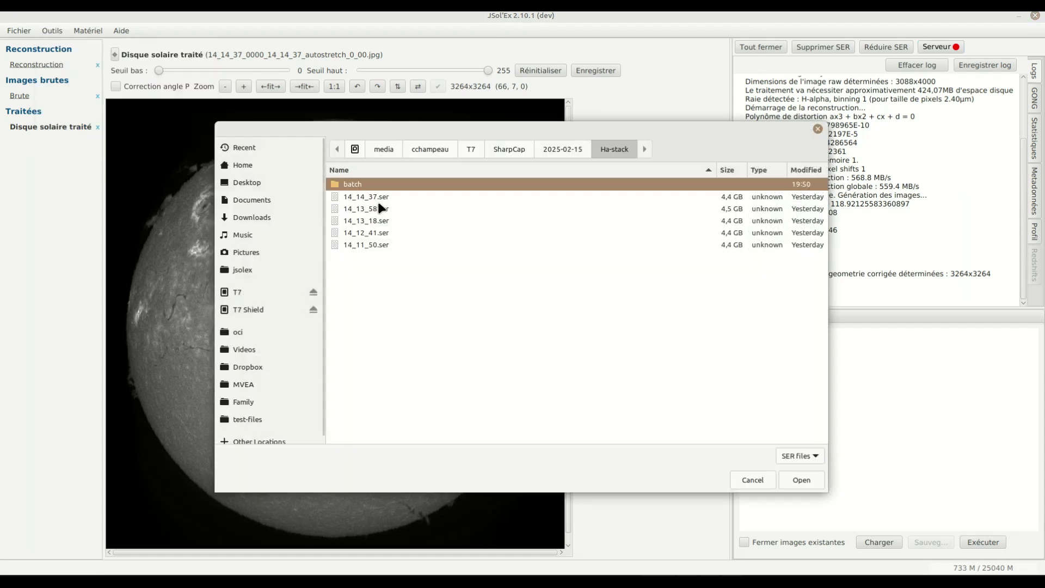
double_click(359, 197)
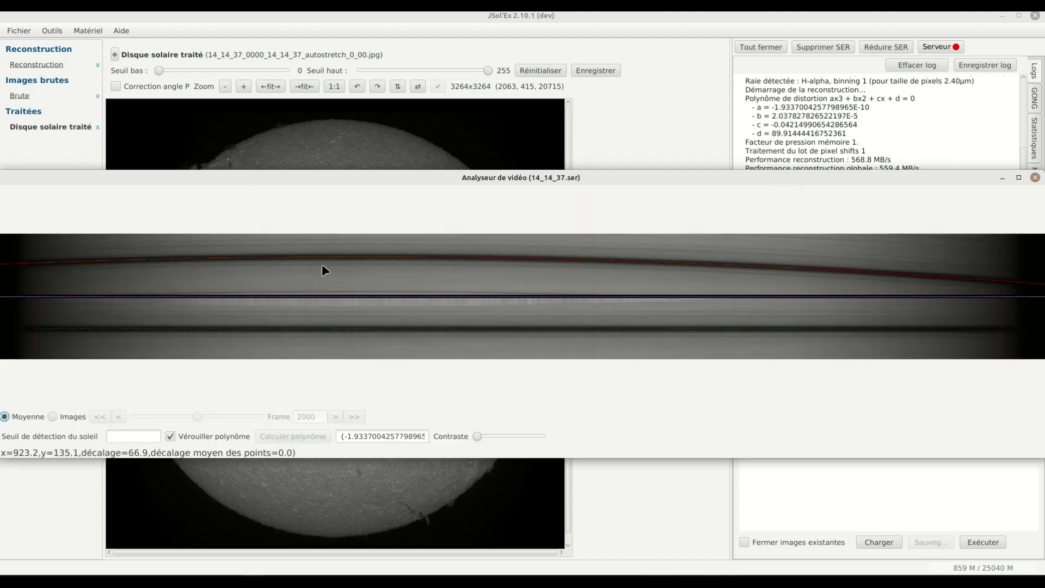
left_click(63, 418)
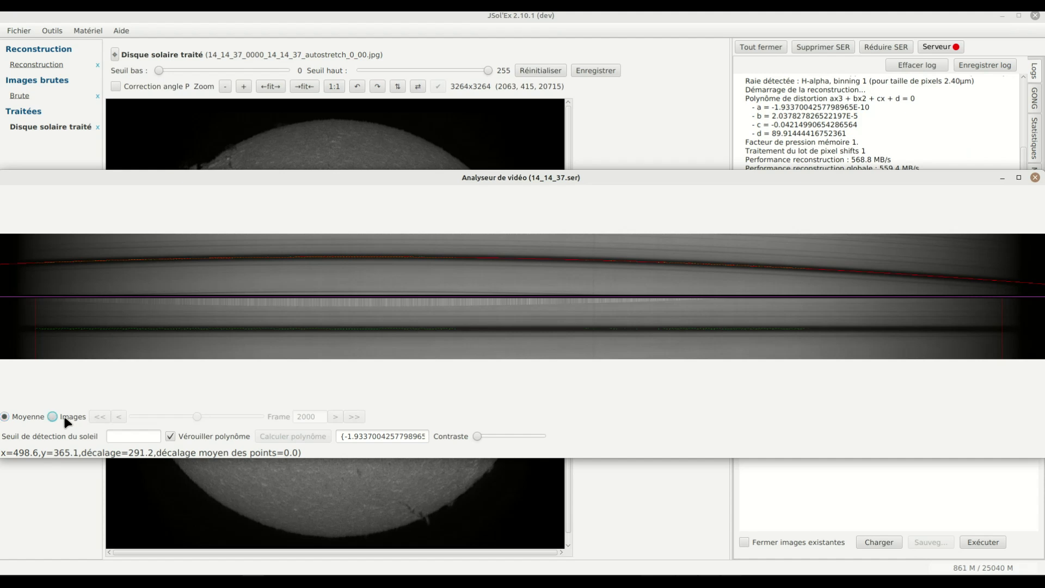
left_click_drag(197, 417, 242, 415)
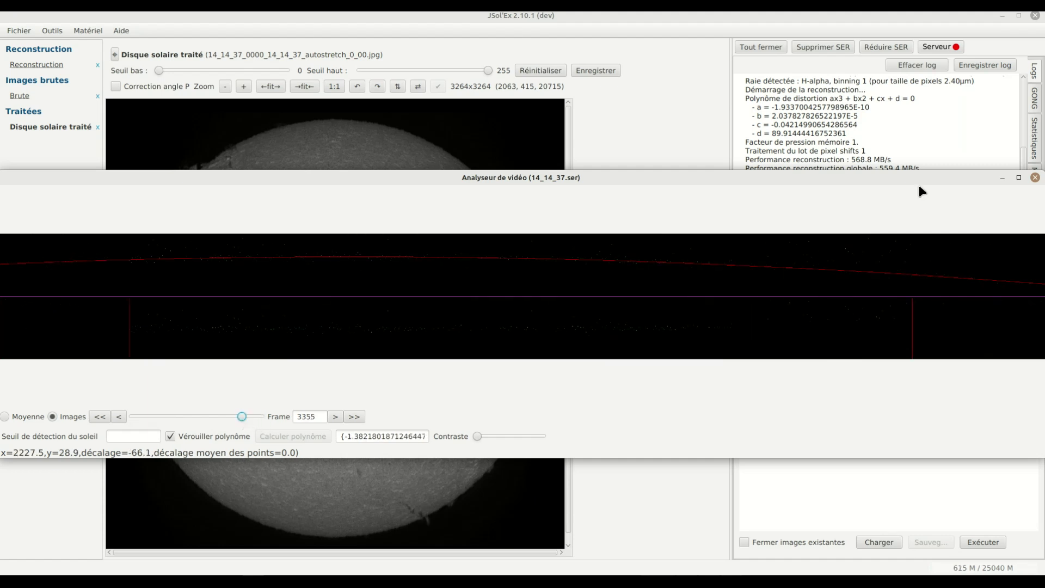
left_click(1036, 178)
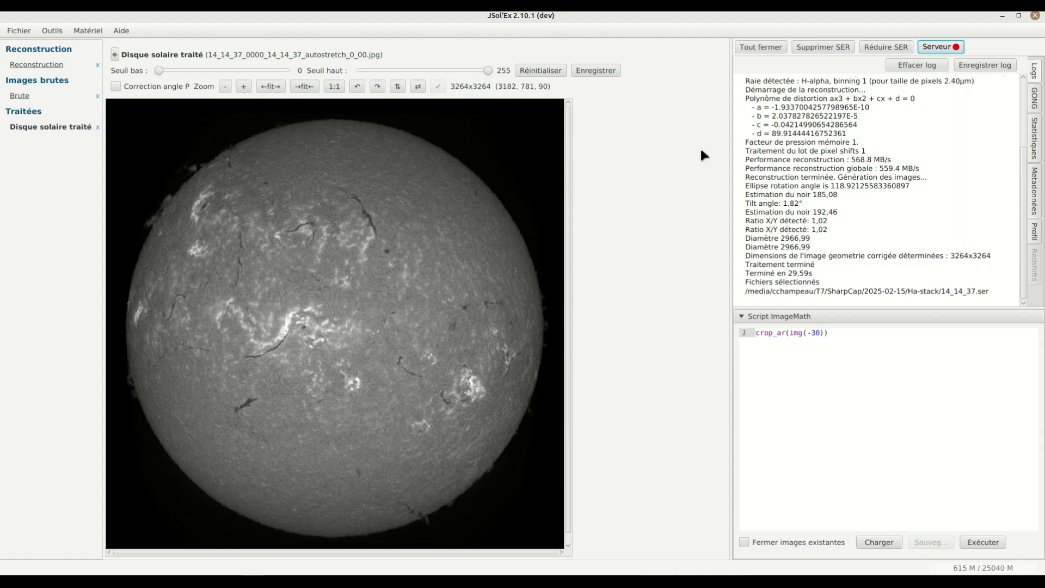
- Open the SER reducer for 14_14_37.ser and review its end frame, Min X and Max X fields
left_click(888, 47)
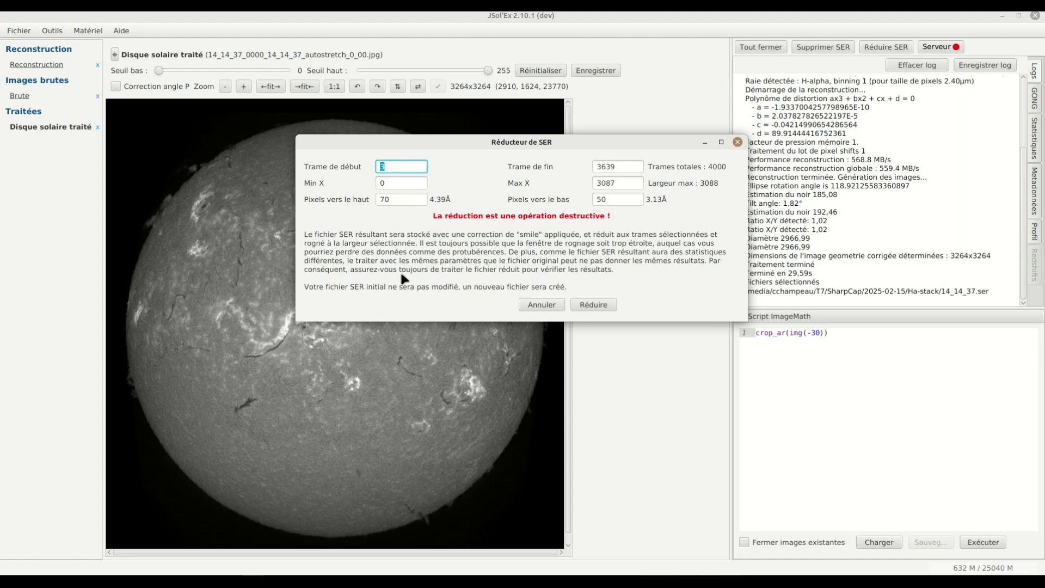
double_click(632, 166)
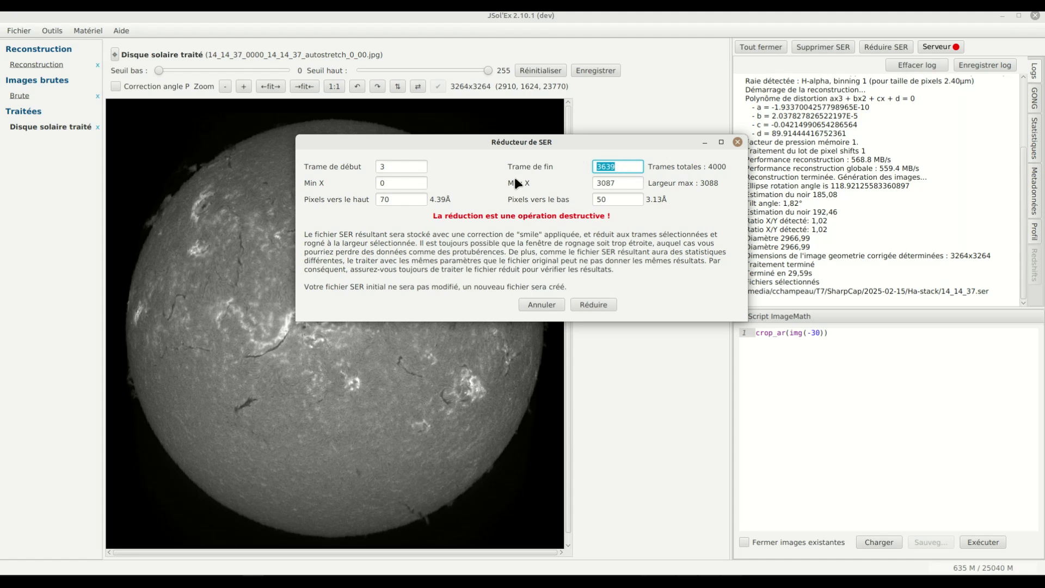
left_click(401, 183)
left_click(613, 183)
left_click(407, 185)
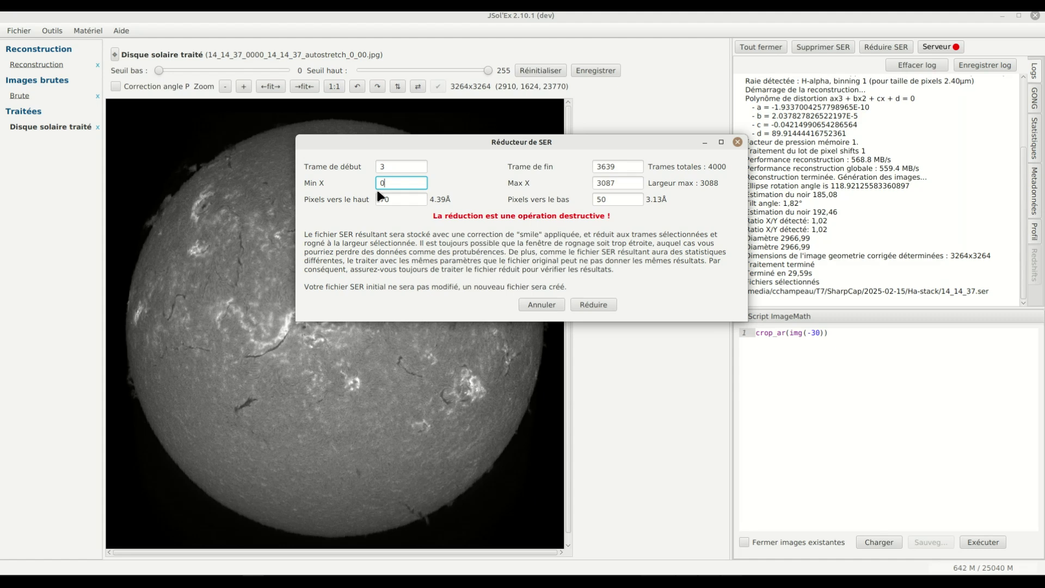
left_click(629, 184)
left_click(394, 180)
double_click(626, 189)
double_click(403, 181)
- Set Pixels vers le haut and Pixels vers le bas to 40, reduce the SER file and process the reduced file
double_click(388, 198)
type("40")
key("Tab")
type("40")
key("Tab")
left_click(606, 305)
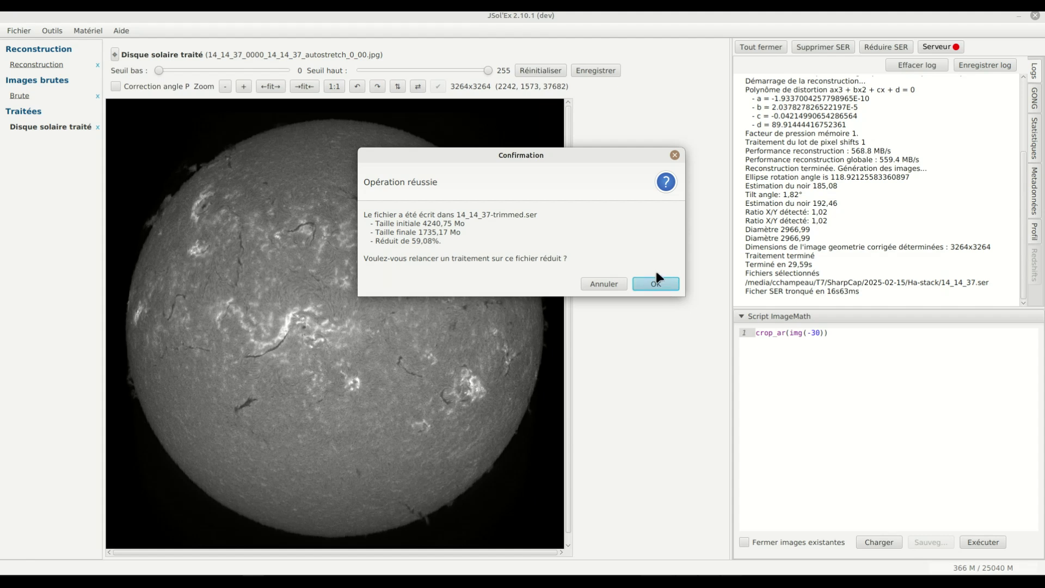
left_click(655, 285)
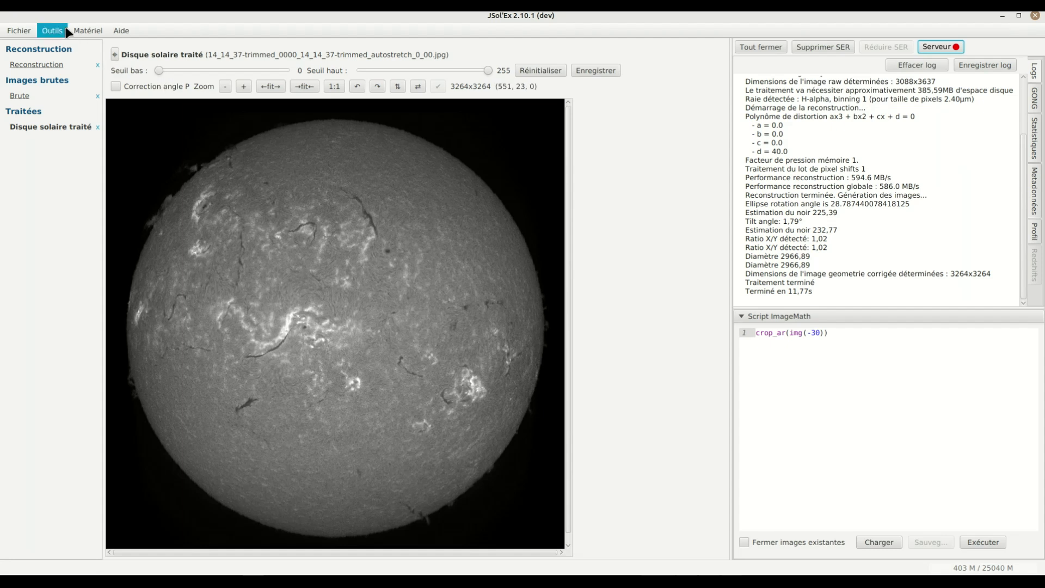
- Open 14_14_37-trimmed.ser in the video analyser, inspect its average image and close the analyser
left_click(68, 31)
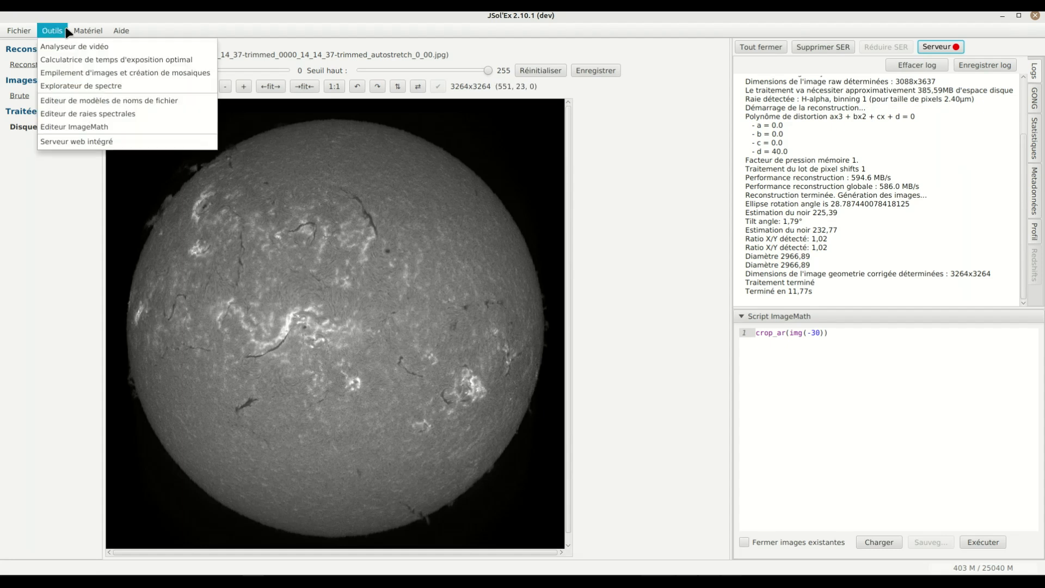
left_click(66, 45)
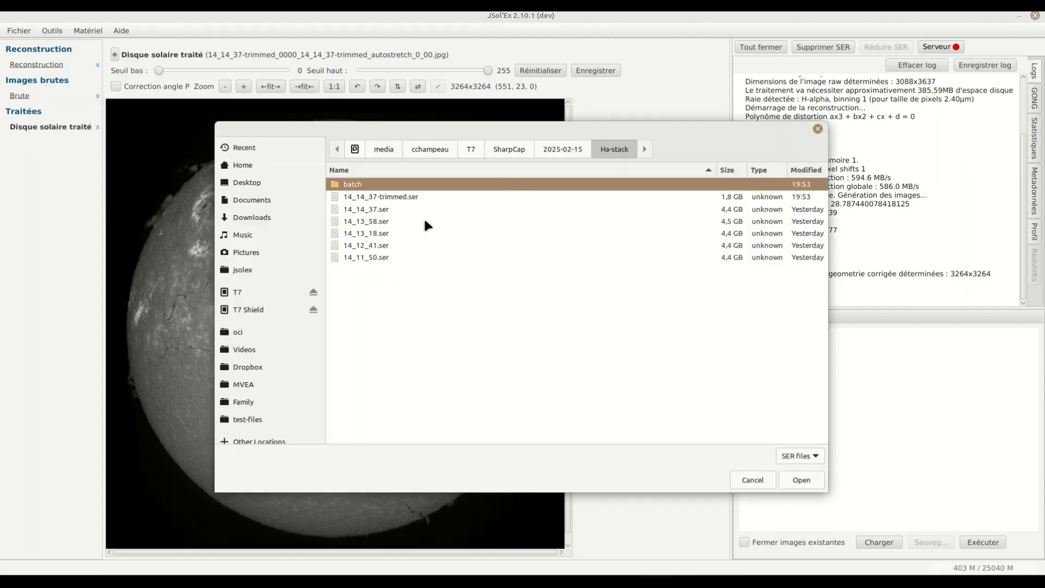
left_click(378, 198)
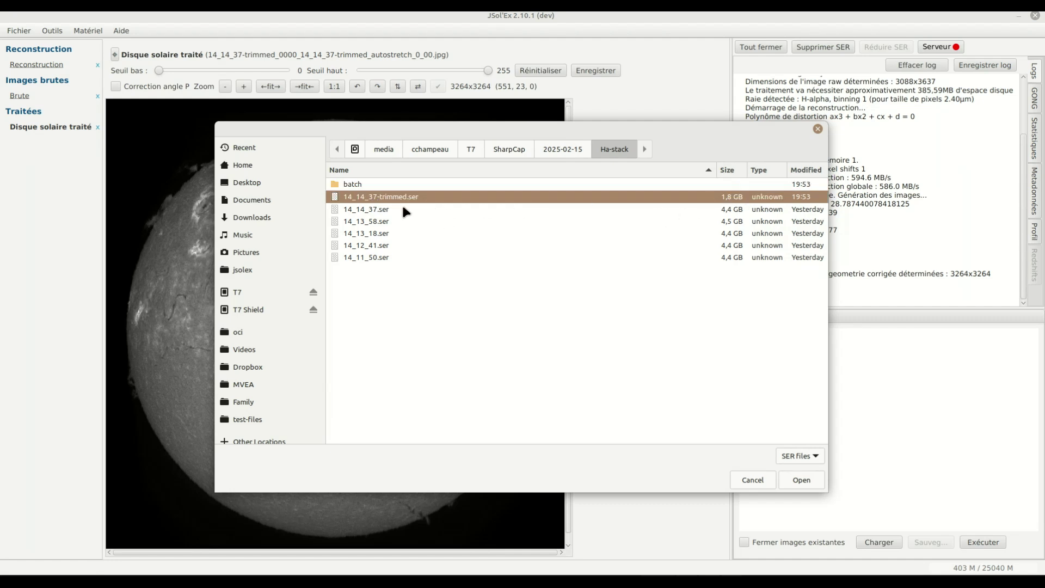
double_click(374, 197)
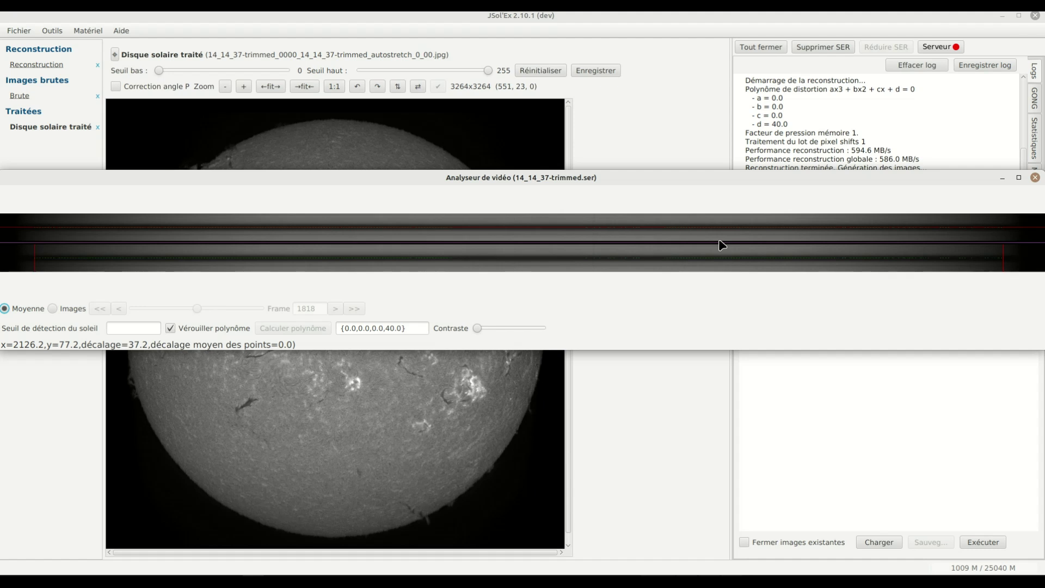
left_click(1036, 178)
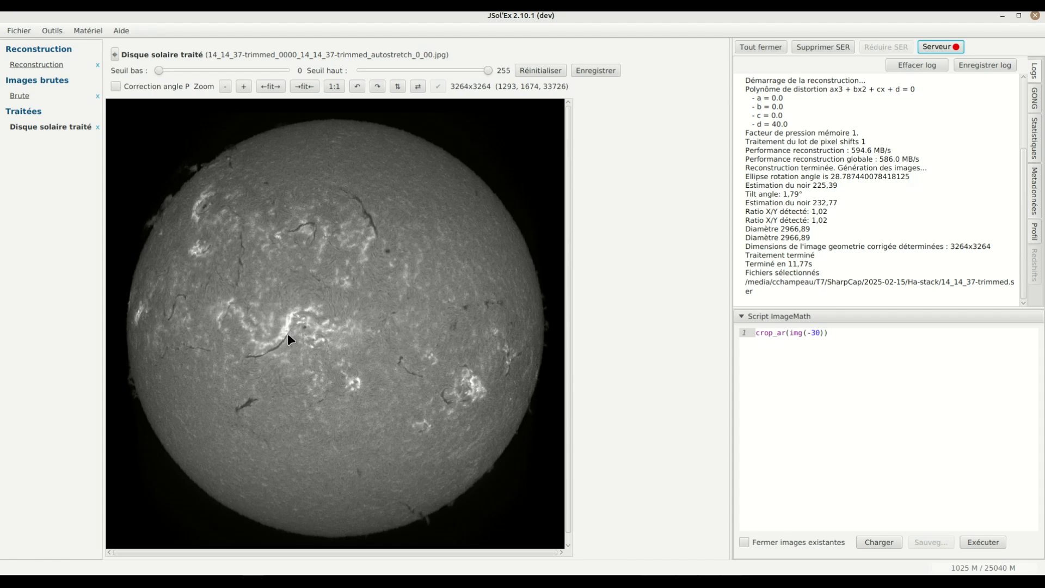
- Start the integrated JSol'Ex web server on port 9122 and open its address in the browser
left_click(61, 30)
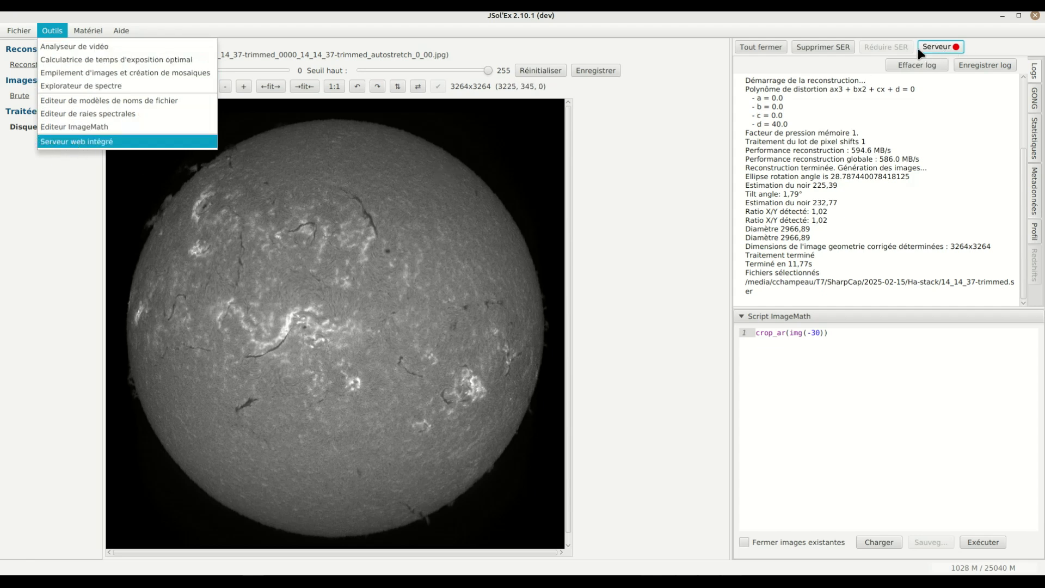
left_click(175, 144)
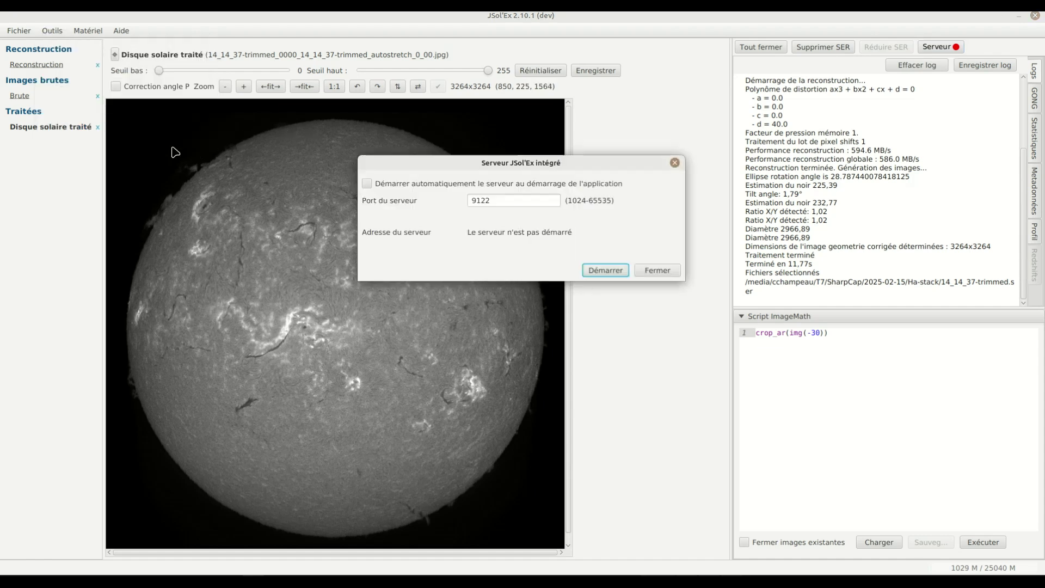
left_click(675, 163)
left_click(937, 48)
left_click(600, 272)
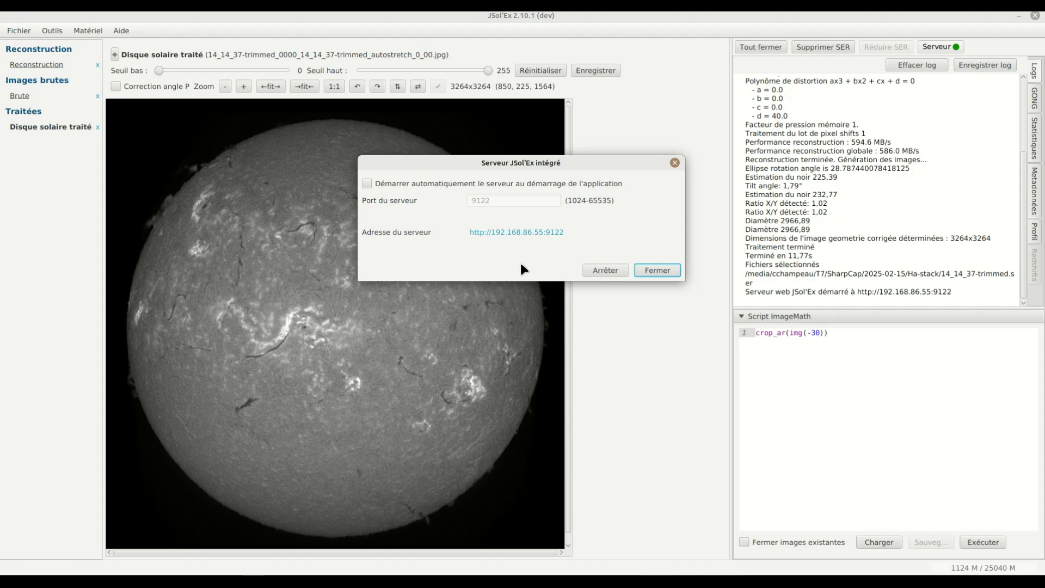
left_click(529, 233)
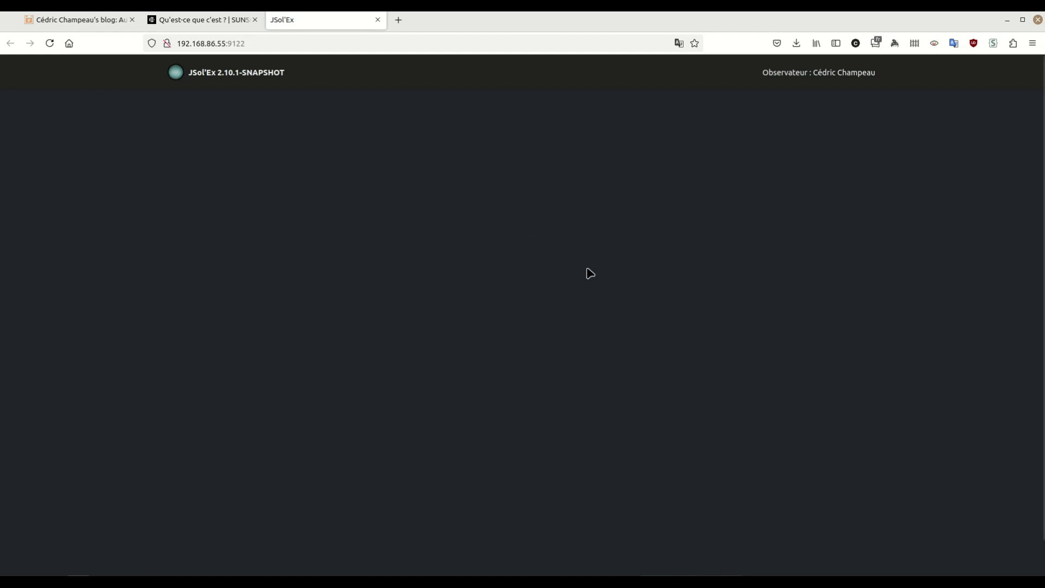
left_click(217, 43)
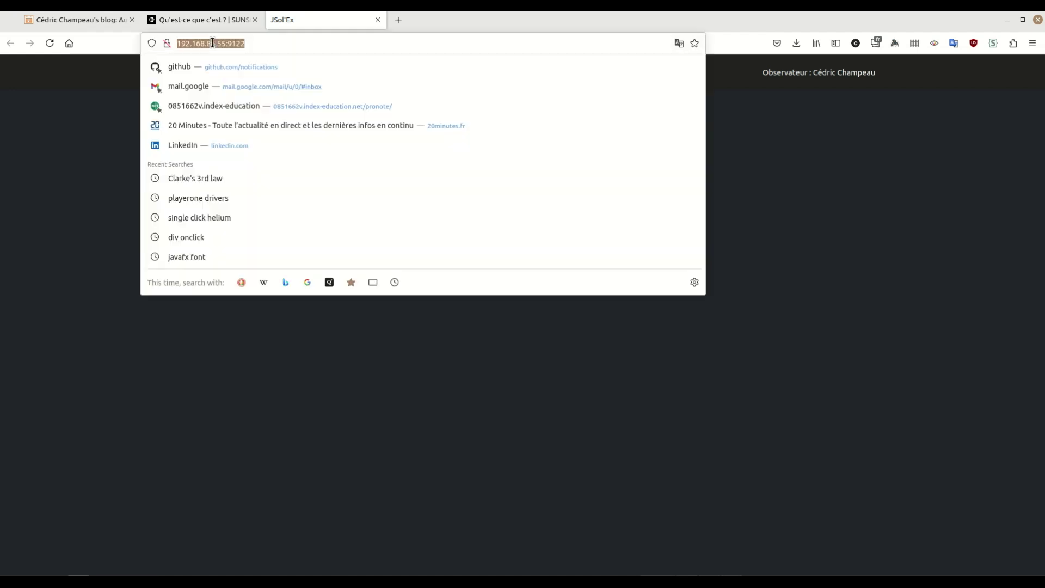
left_click(159, 341)
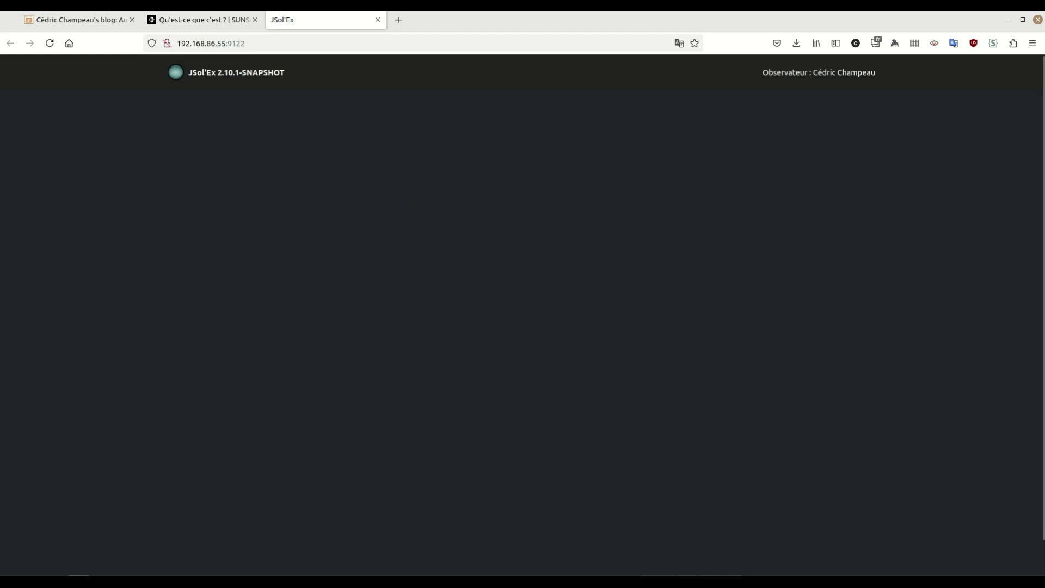
- Detach the web server page into its own browser window, close the server dialog and tile JSol'Ex beside the page
left_click_drag(306, 20, 1028, 252)
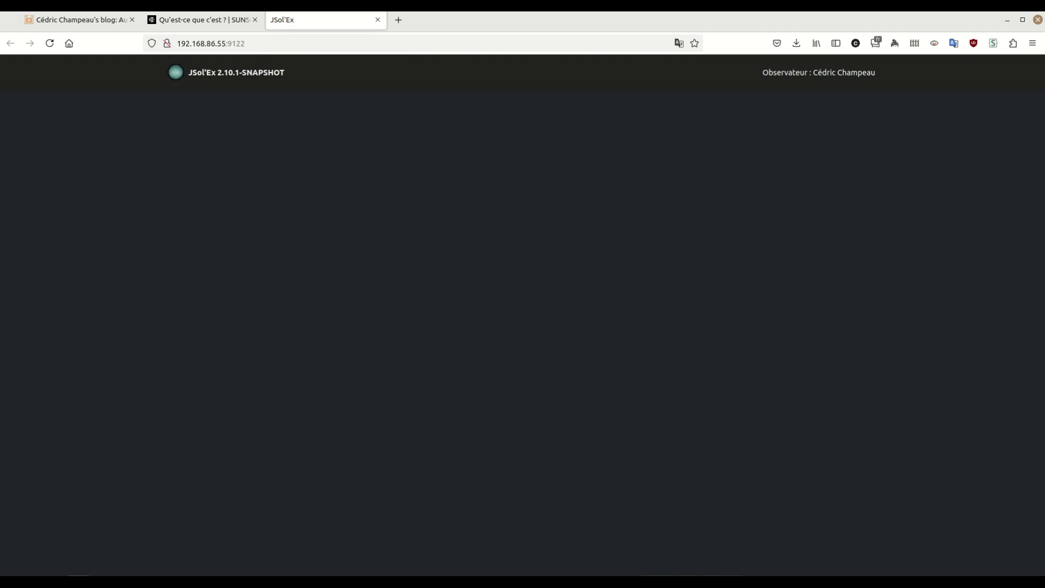
left_click_drag(263, 21, 1044, 273)
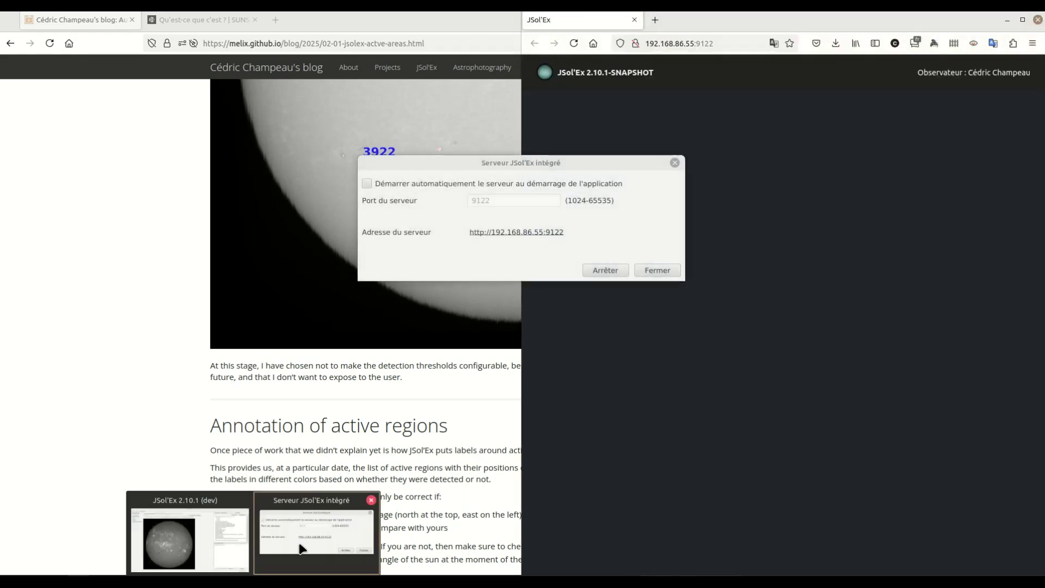
left_click(303, 547)
left_click(669, 270)
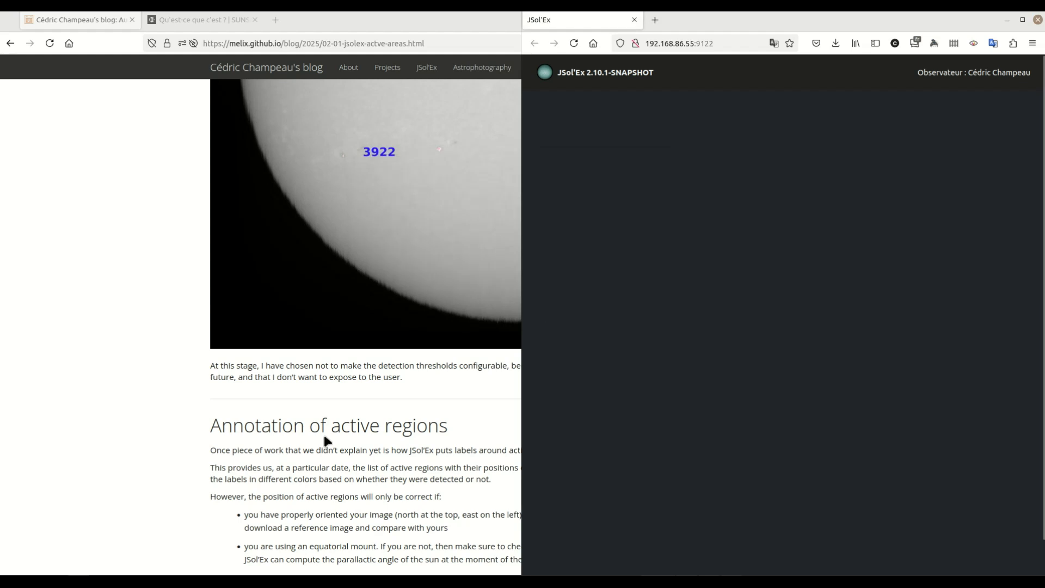
left_click(254, 581)
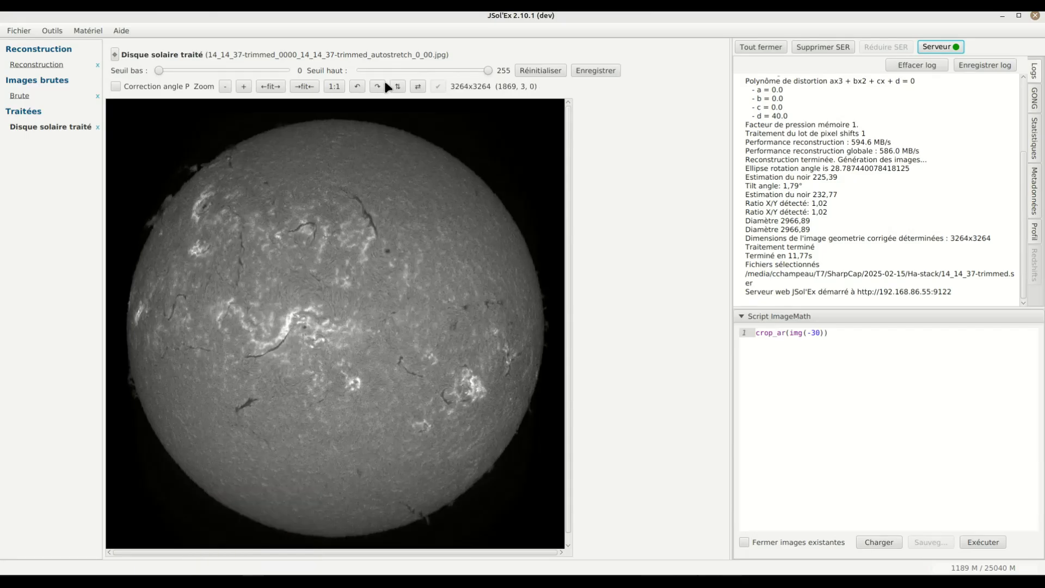
left_click_drag(481, 17, 1, 123)
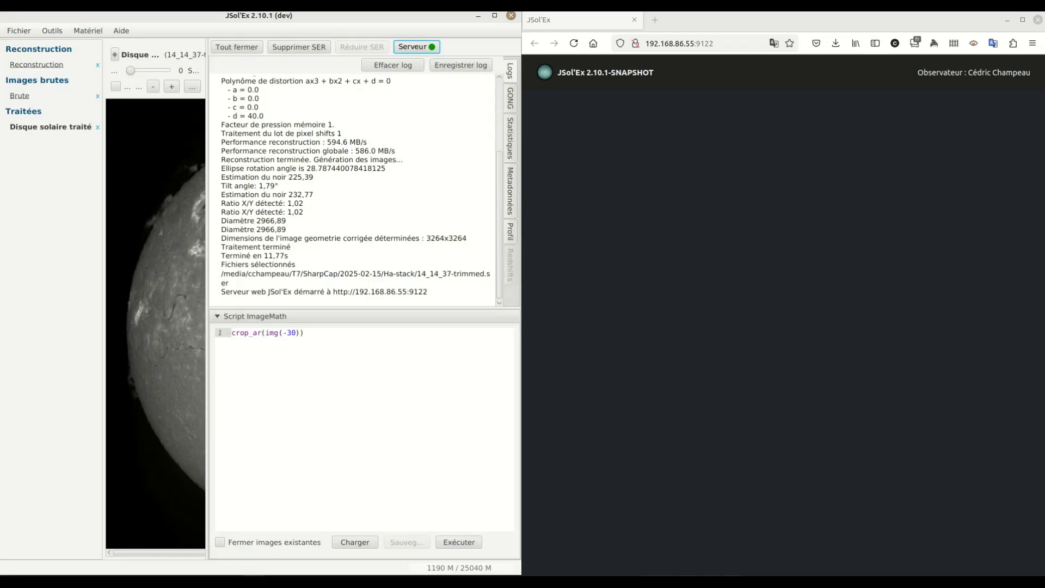
- Open the recent file sunscan_2025_01_06-13_18_43-trimmed.ser from Downloads and process it in quick mode
left_click(19, 30)
mouse_move(38, 86)
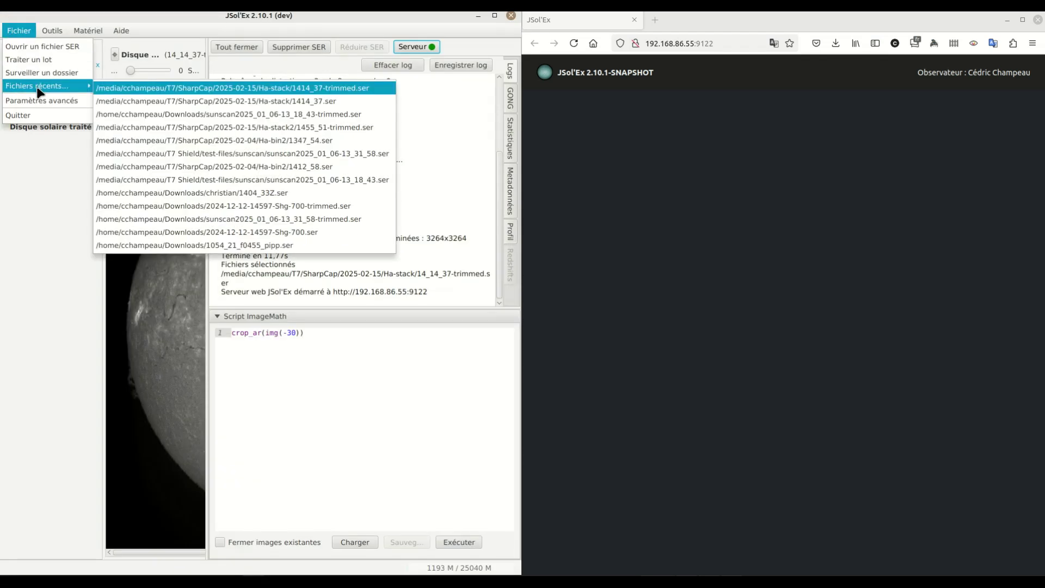
left_click(135, 115)
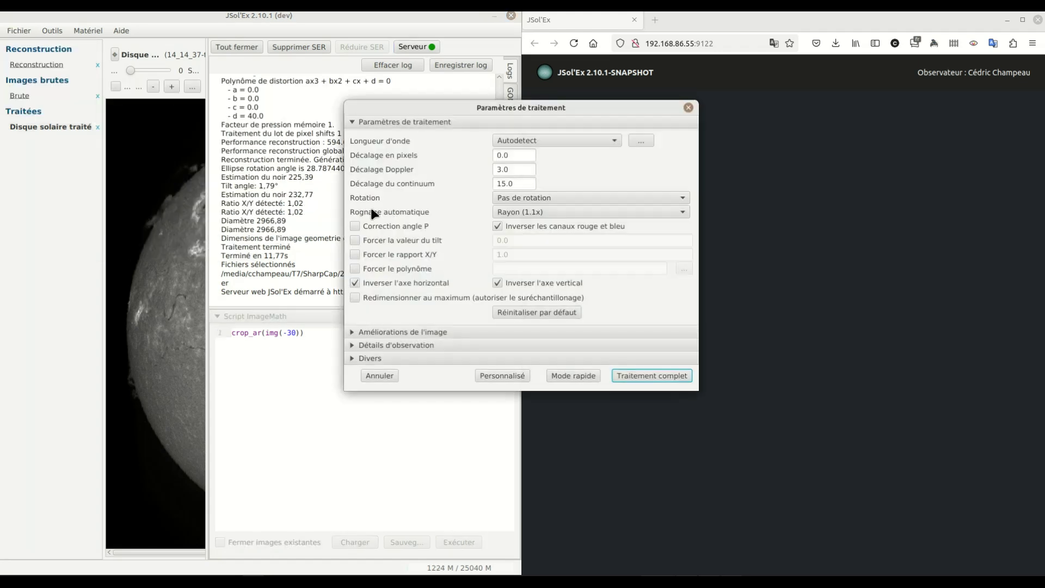
left_click(571, 377)
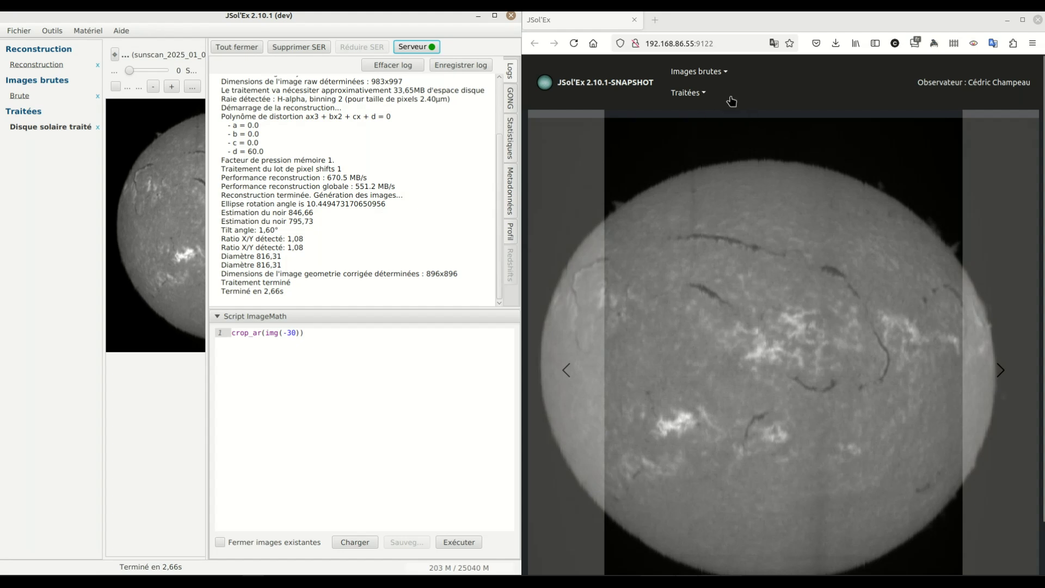
- View the Brute image and the Disque solaire traité image on the web server page
left_click(713, 75)
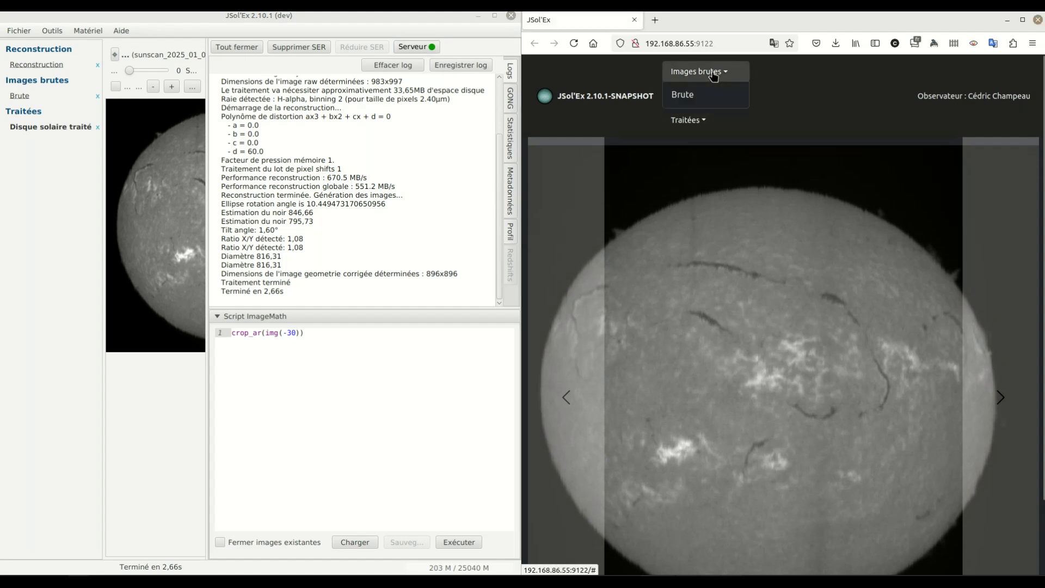
left_click(690, 98)
left_click(689, 98)
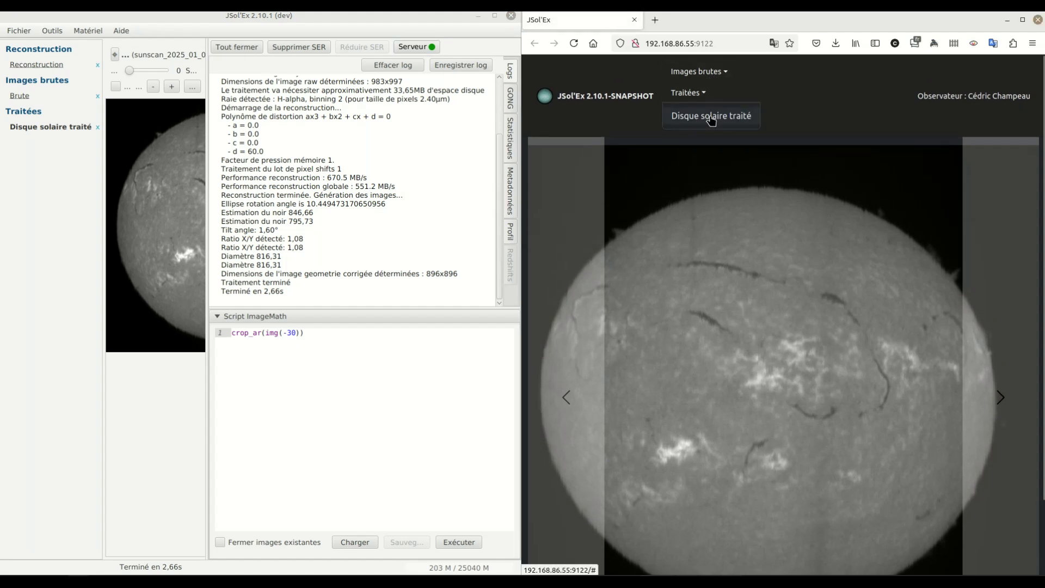
left_click(713, 118)
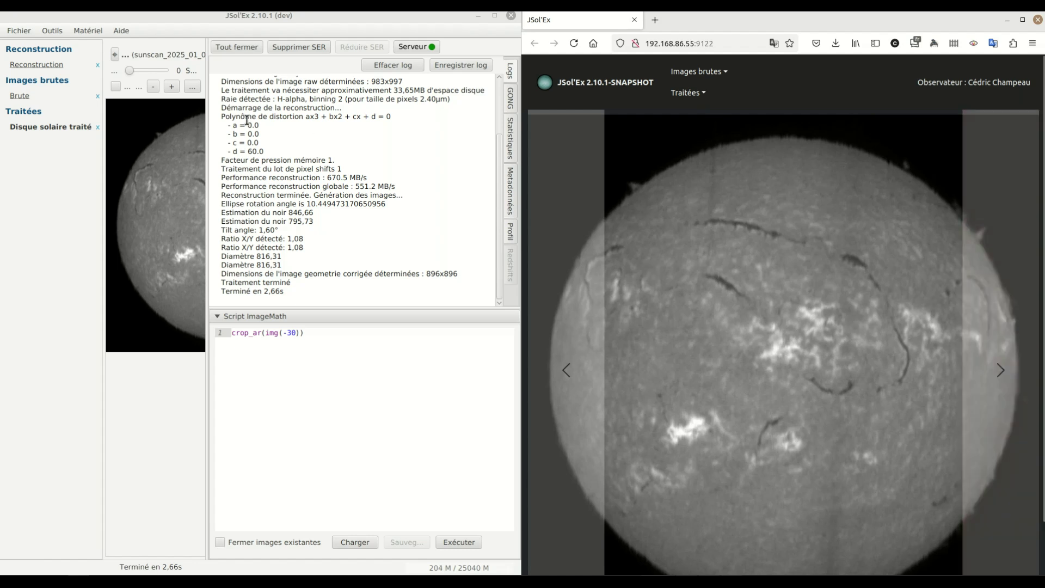
- Open the recent file 14_14_37.ser from SharpCap/2025-02-15/Ha-stack and process it in quick mode
left_click(23, 33)
mouse_move(38, 87)
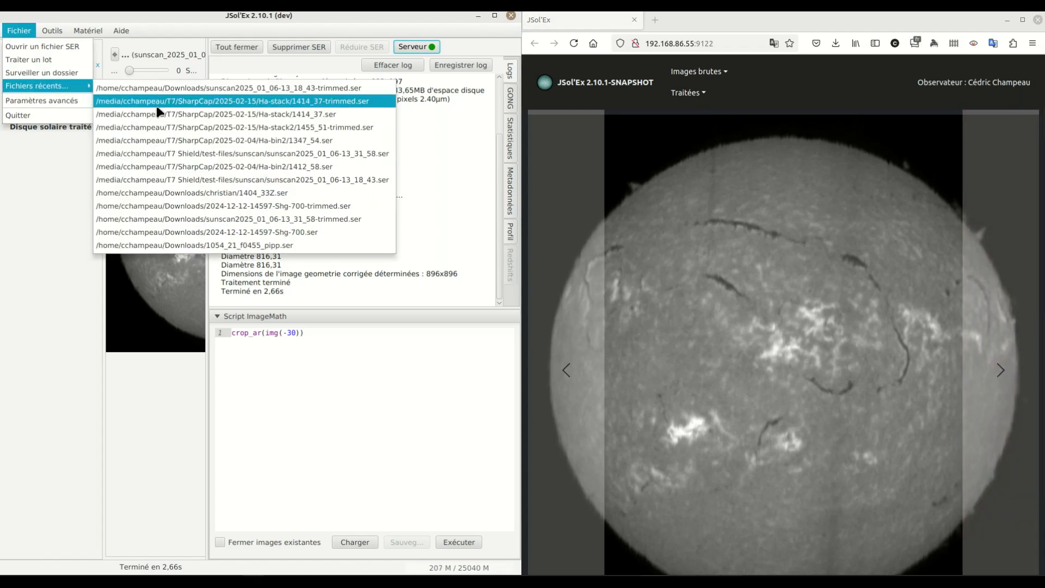
left_click(197, 116)
left_click(566, 376)
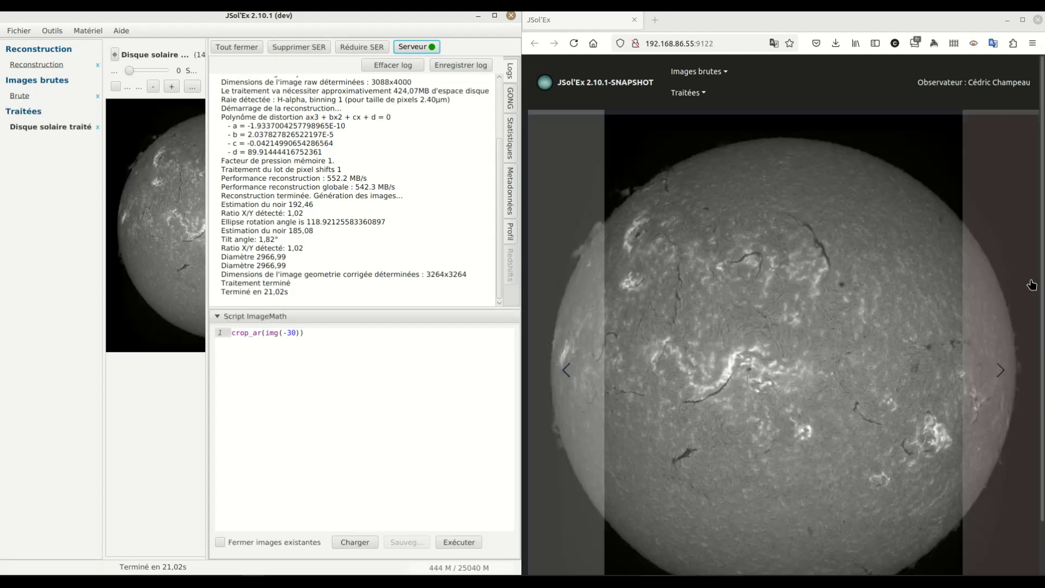
- Browse back and forth between the processed solar disks of both files on the web page and check the server address
left_click(589, 327)
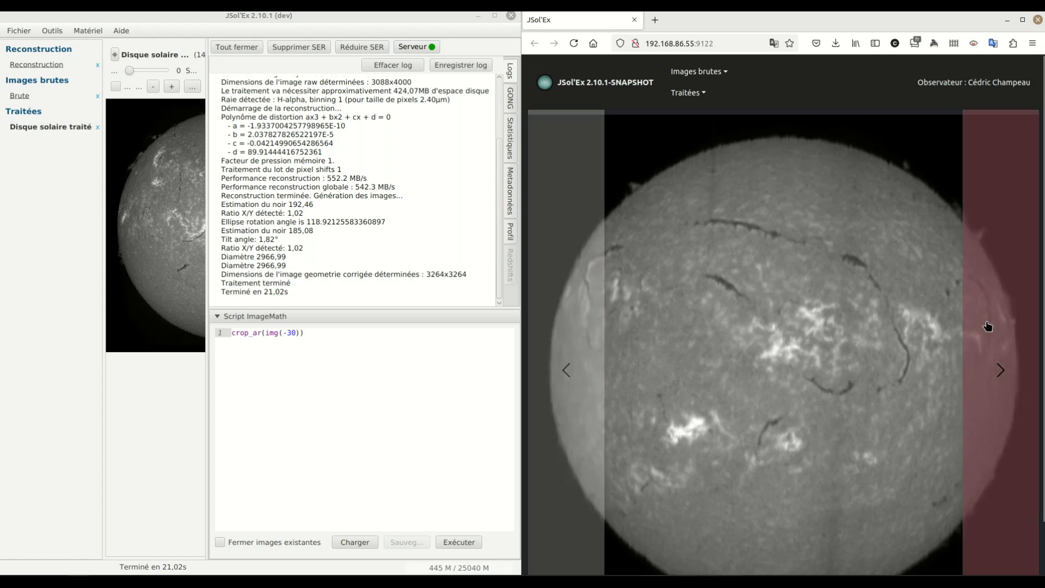
left_click(984, 323)
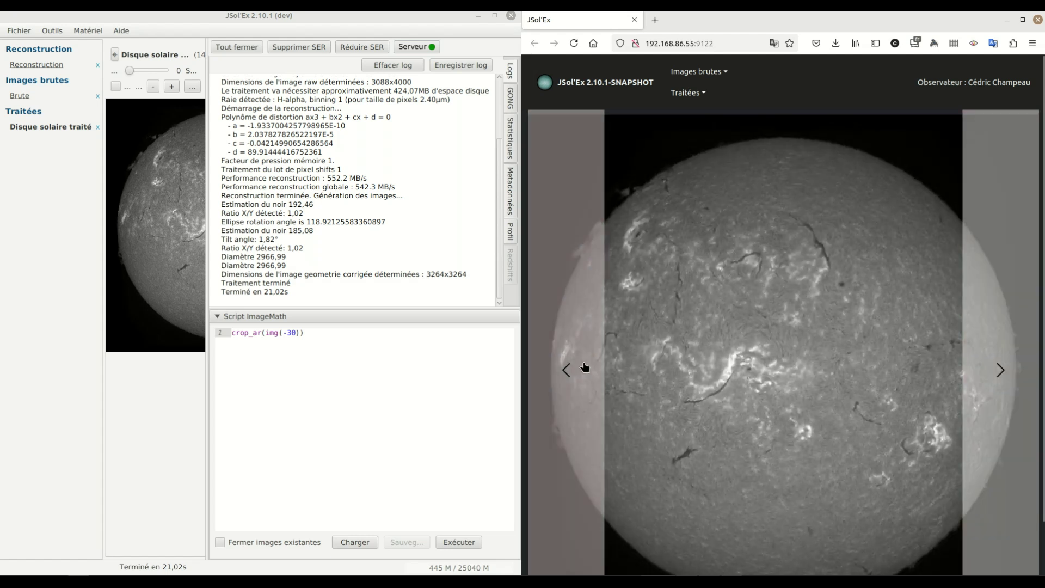
left_click(569, 367)
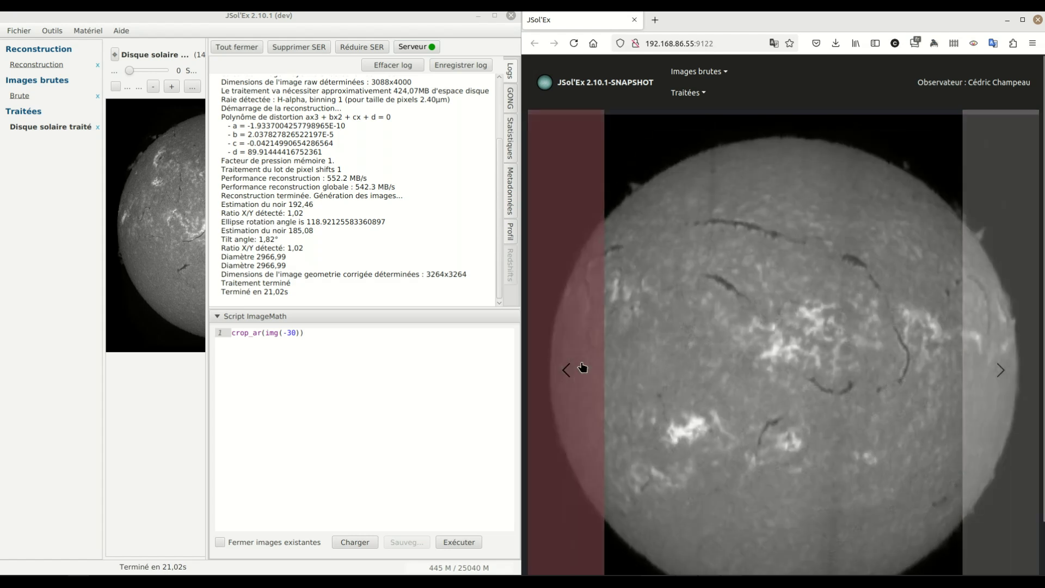
left_click(975, 334)
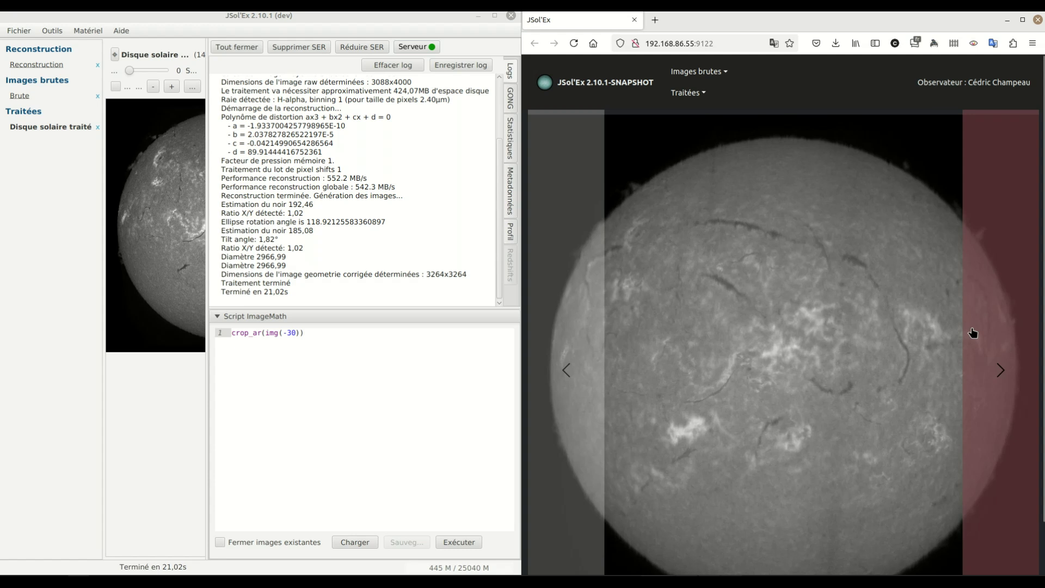
left_click(587, 350)
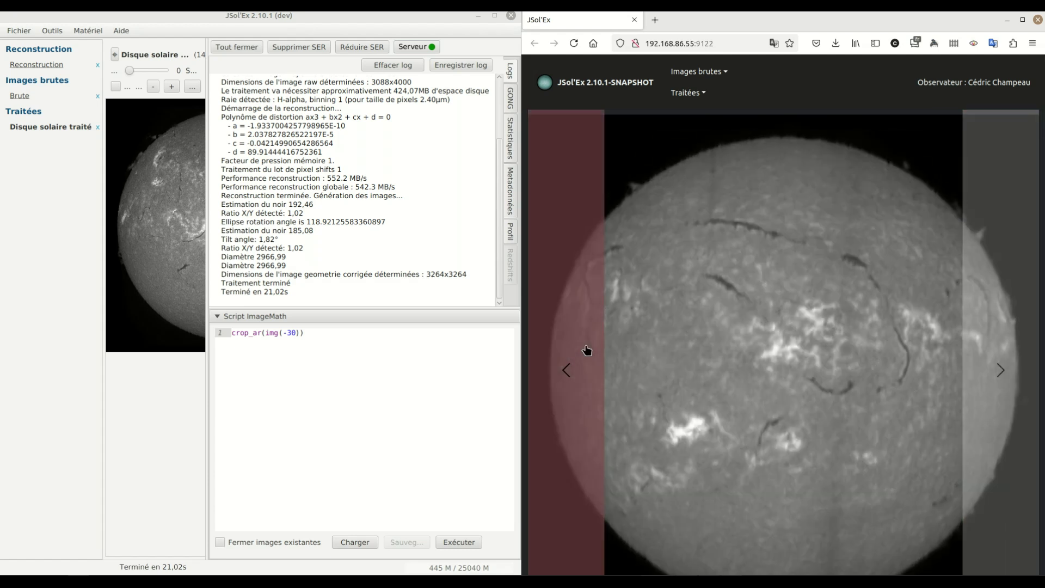
left_click(994, 327)
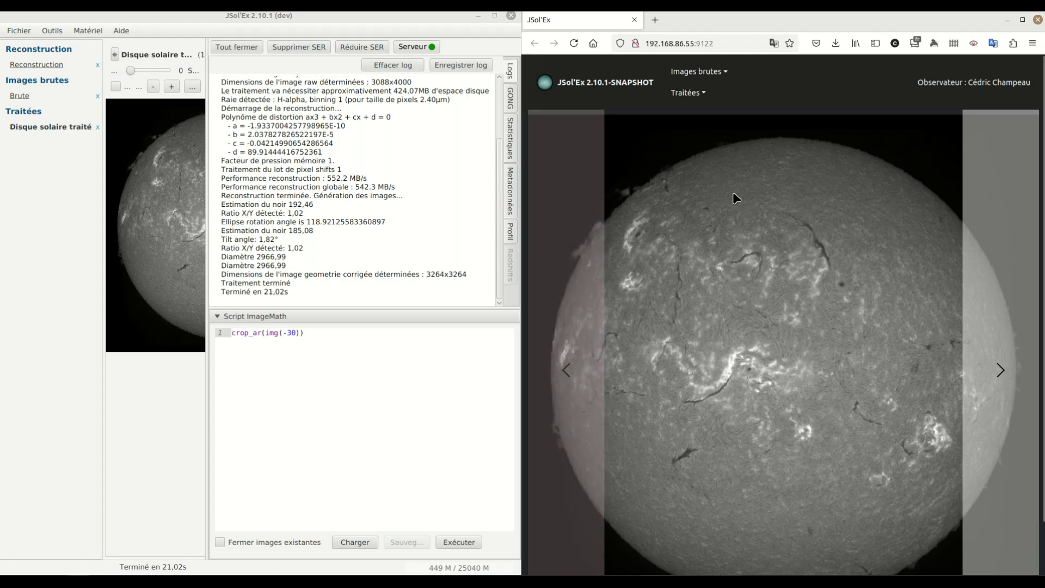
left_click(682, 43)
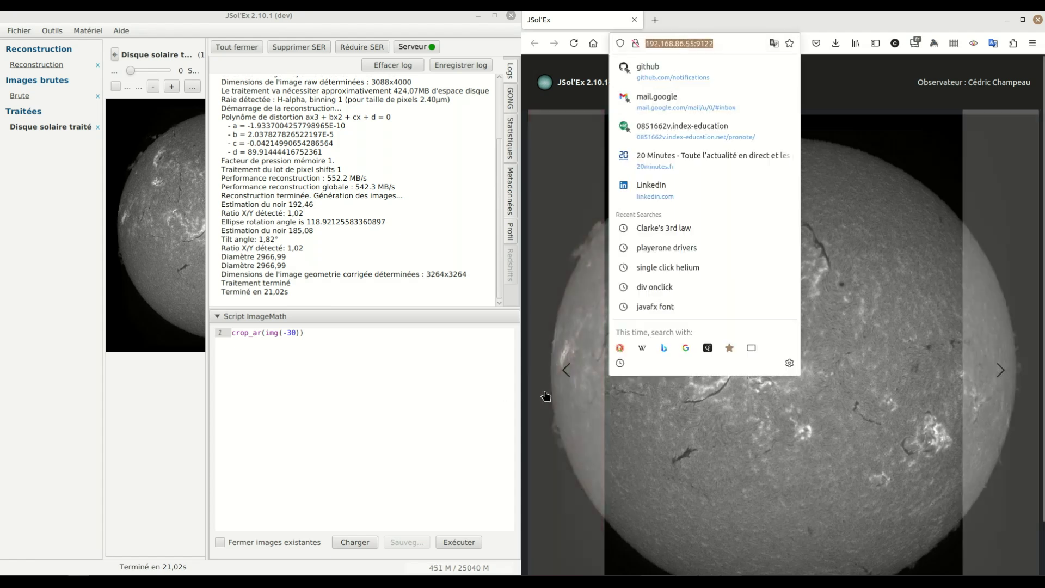
left_click(573, 385)
left_click(573, 385)
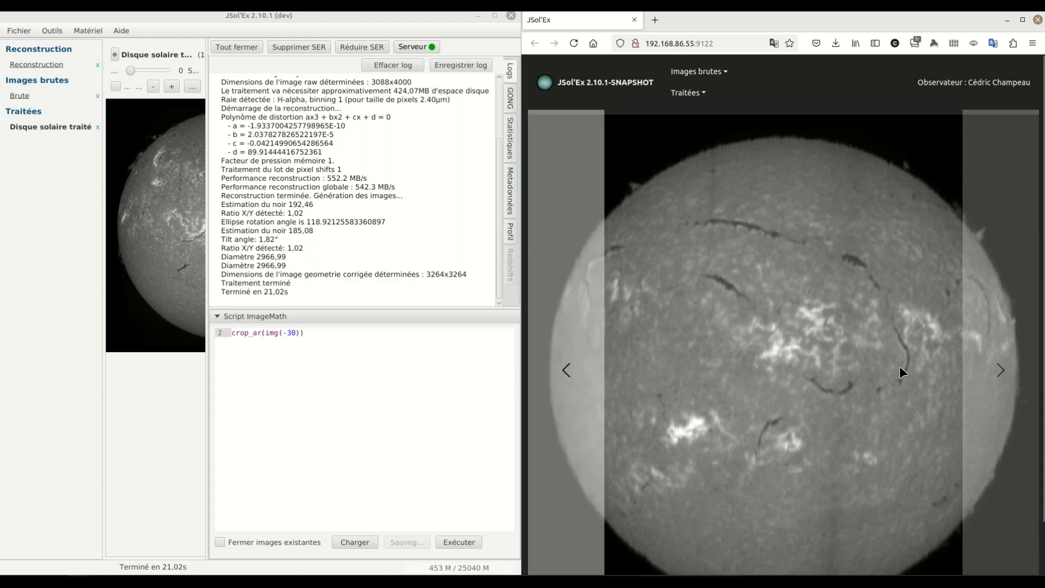
left_click(1011, 372)
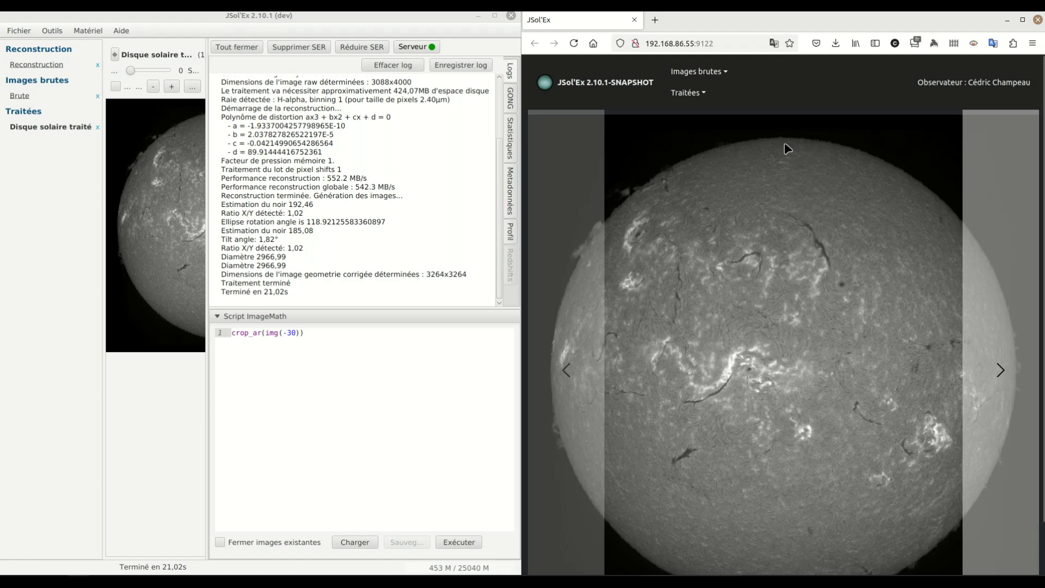
- Open the recent file sunscan2025_01_06-13_18_43.ser from T7 Shield/test-files/sunscan and process it with the full set of images, including redshifts
left_click(30, 34)
mouse_move(58, 87)
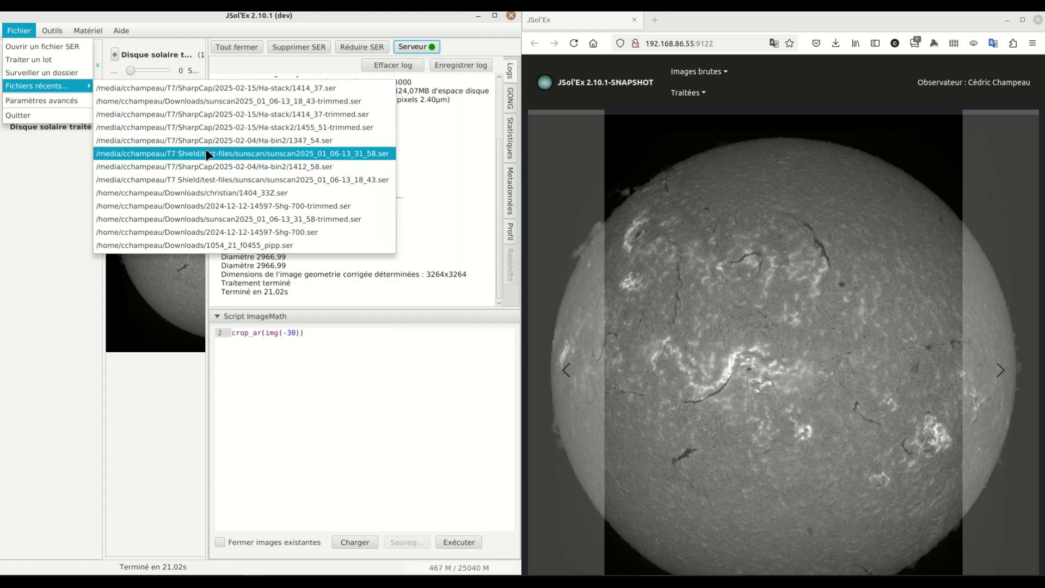
left_click(251, 181)
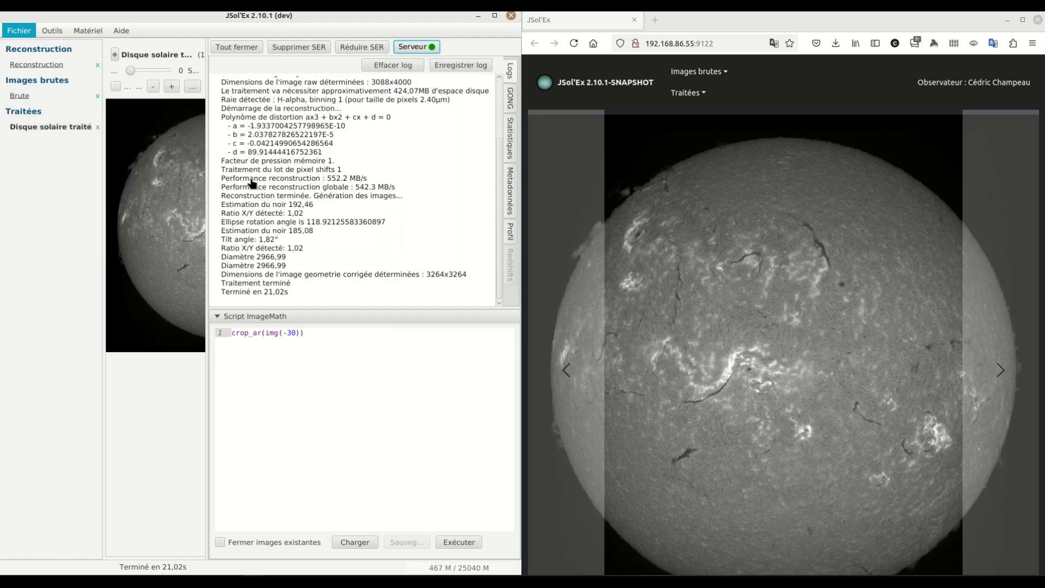
left_click(637, 376)
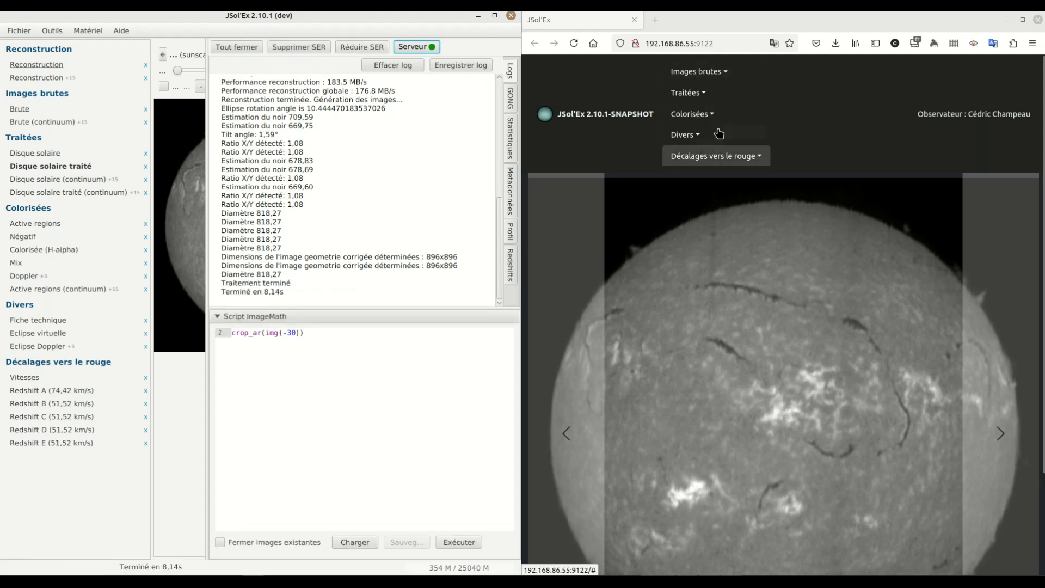
- Maximize the browser window and view the colorized Active regions and Mix images on the web server page
left_click(1023, 20)
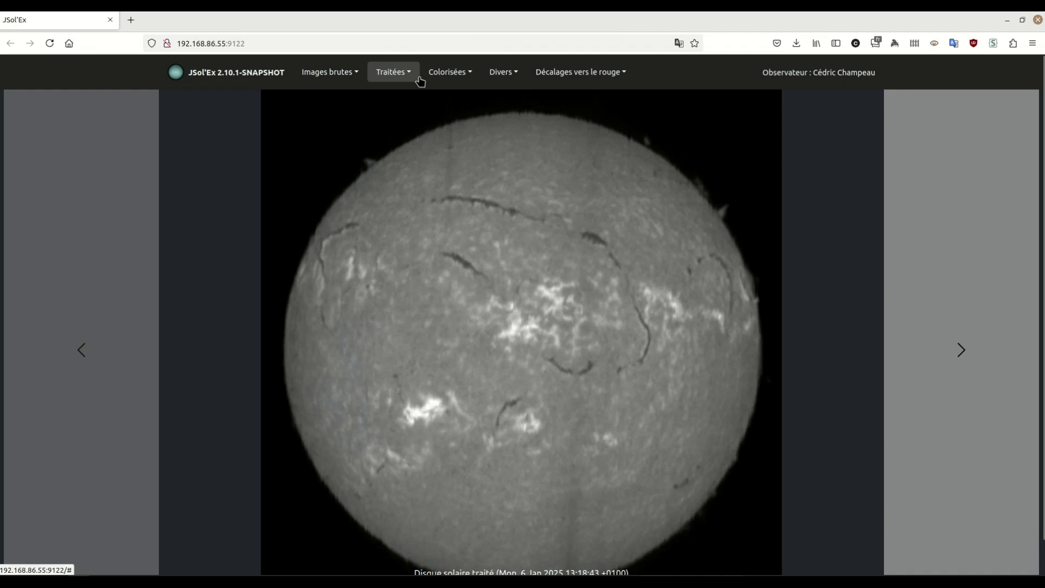
left_click(450, 73)
left_click(454, 95)
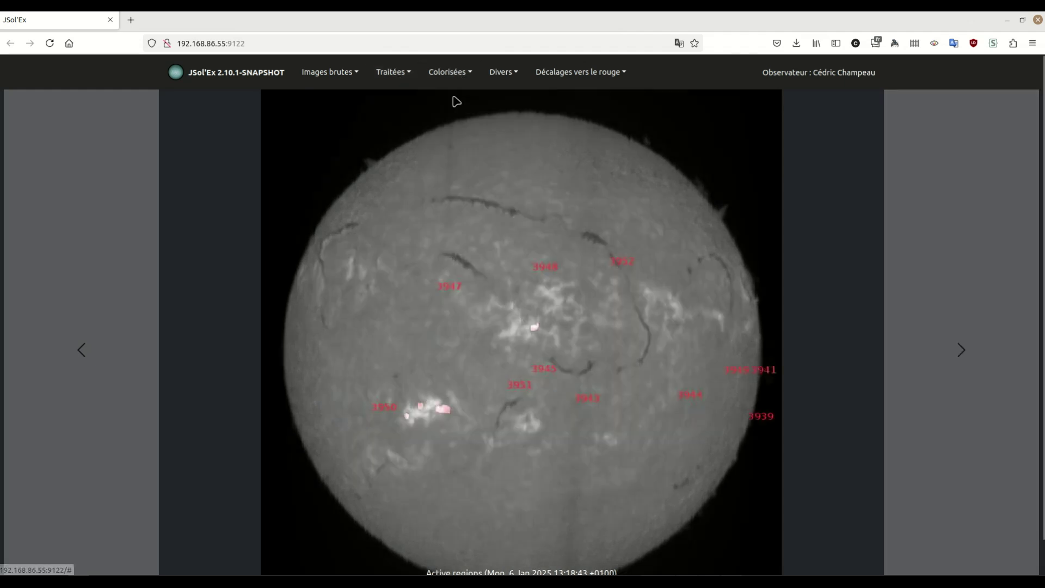
left_click(457, 74)
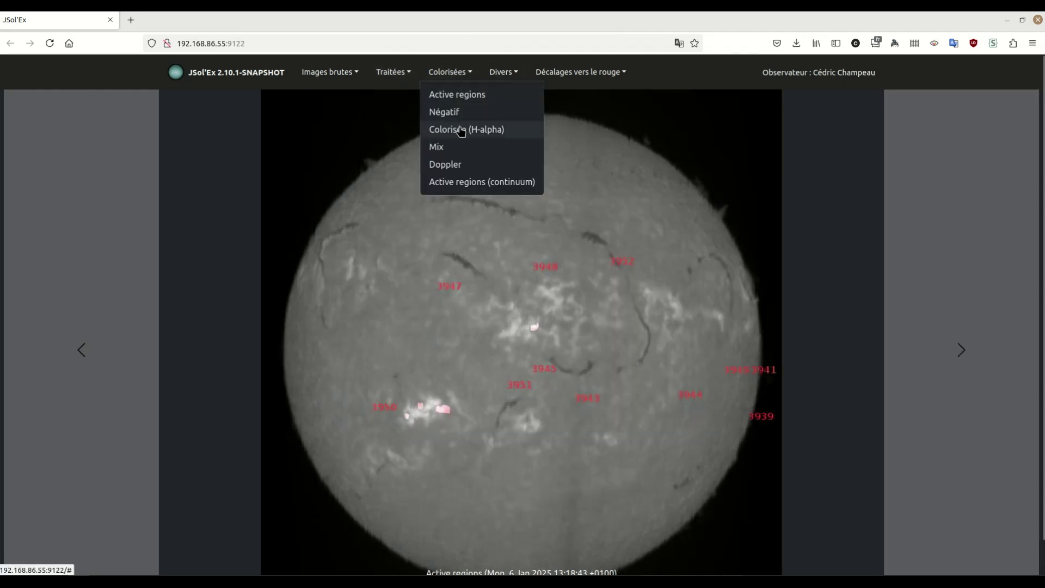
left_click(446, 148)
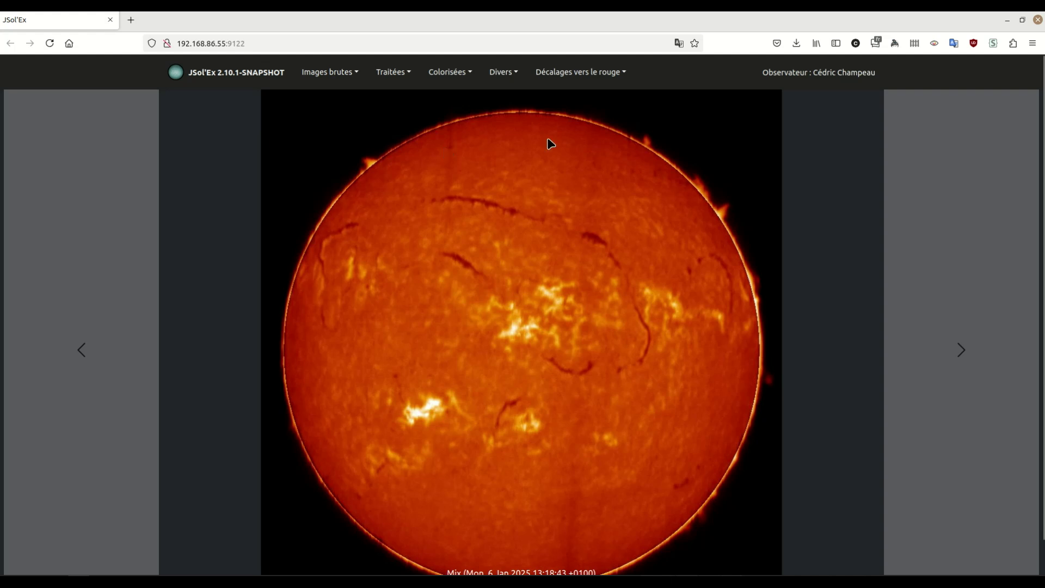
- View the Eclipse virtuelle and Eclipse Doppler images on the web server page
left_click(503, 74)
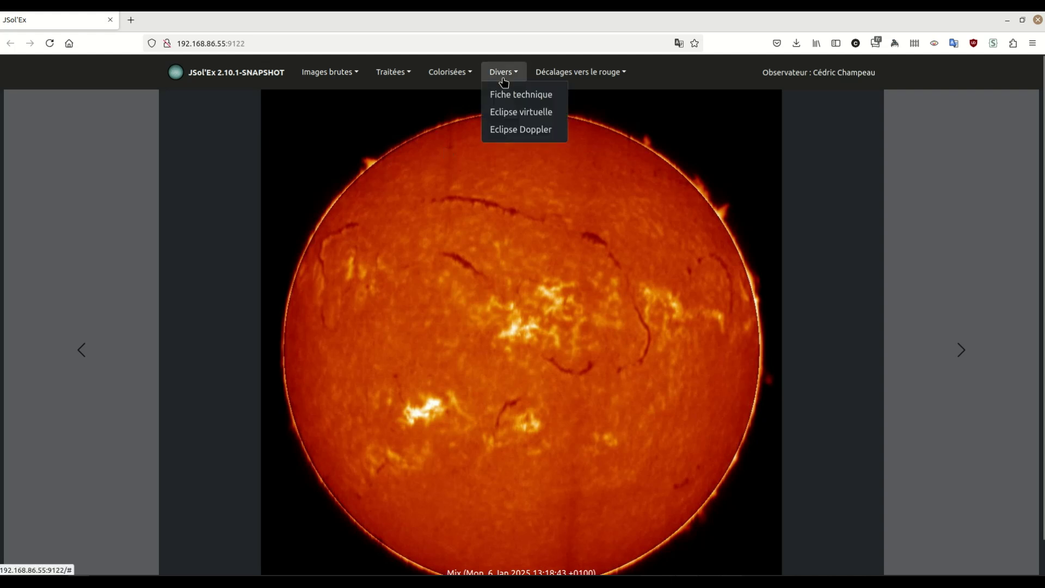
left_click(521, 118)
left_click(514, 75)
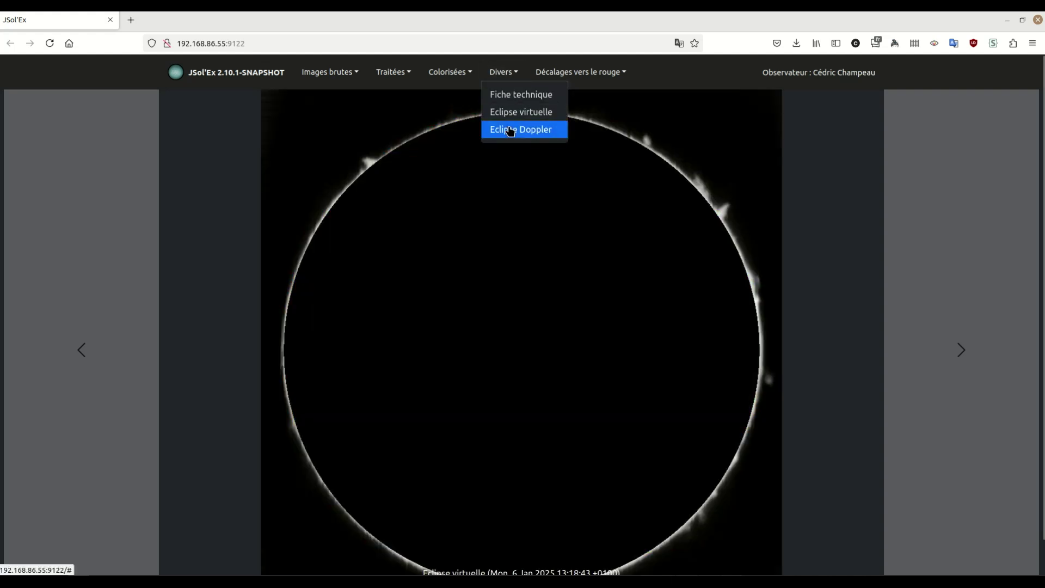
left_click(510, 131)
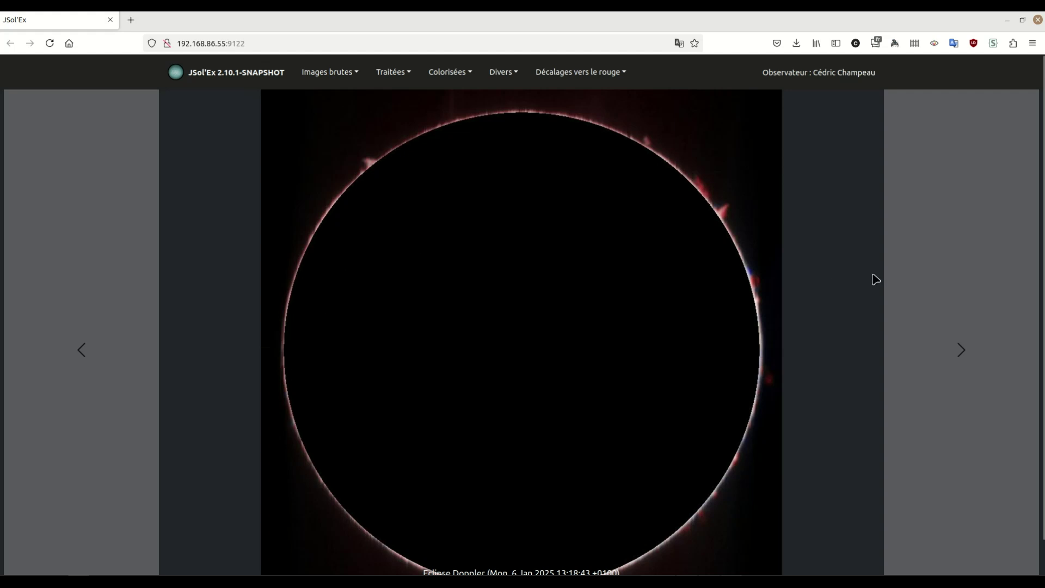